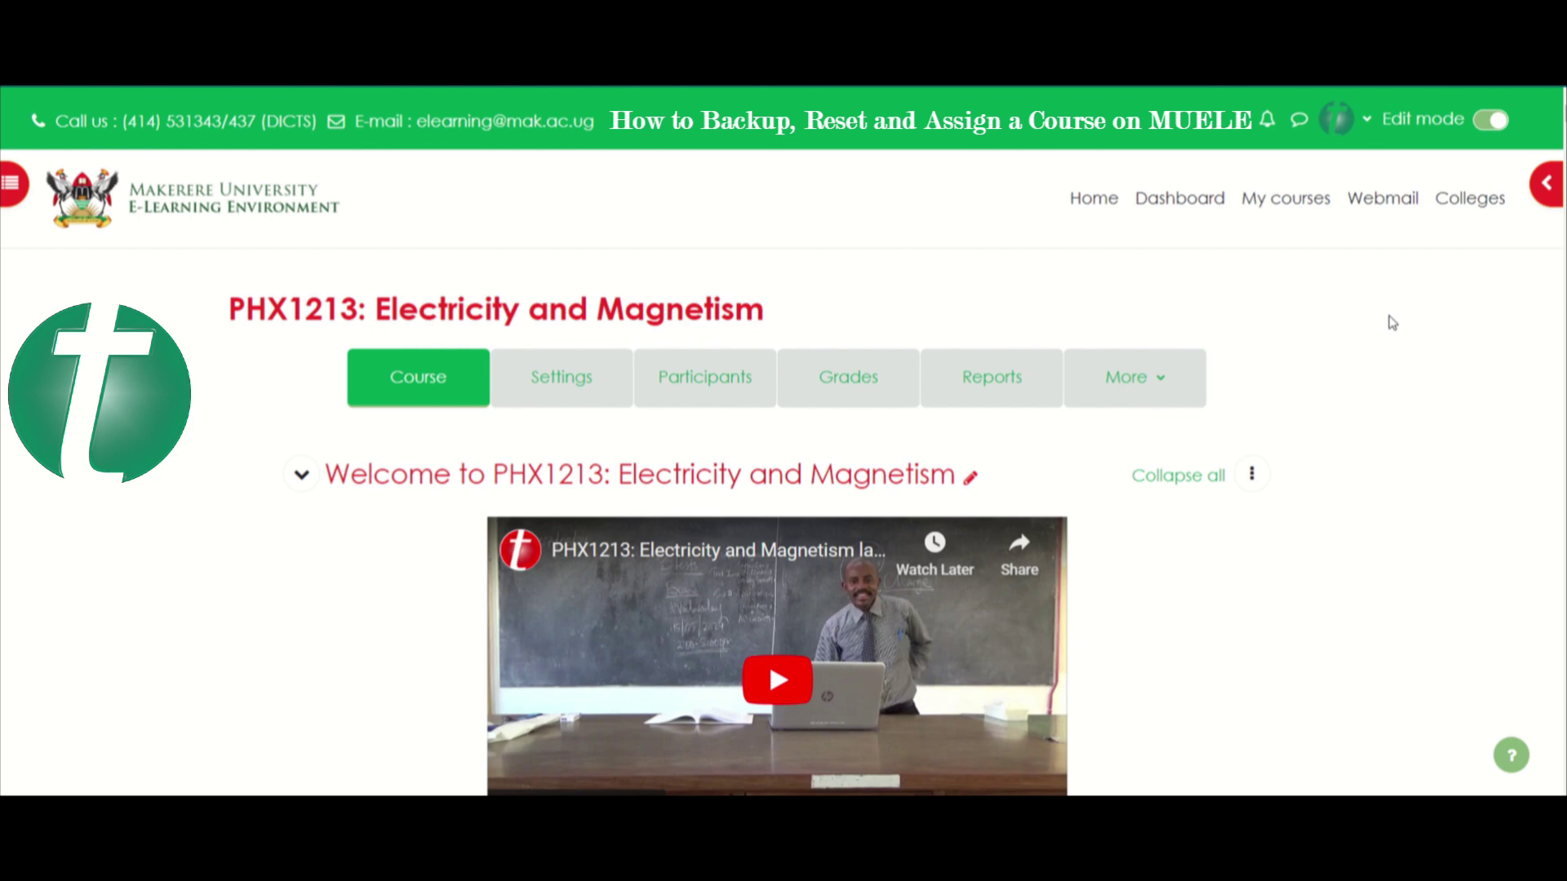
- Open the Colleges course listing and expand the CONAS college
{"action": "left_click", "coordinate": [1474, 202]}
{"action": "scroll", "coordinate": [784, 470], "scroll_direction": "down", "scroll_amount": 10}
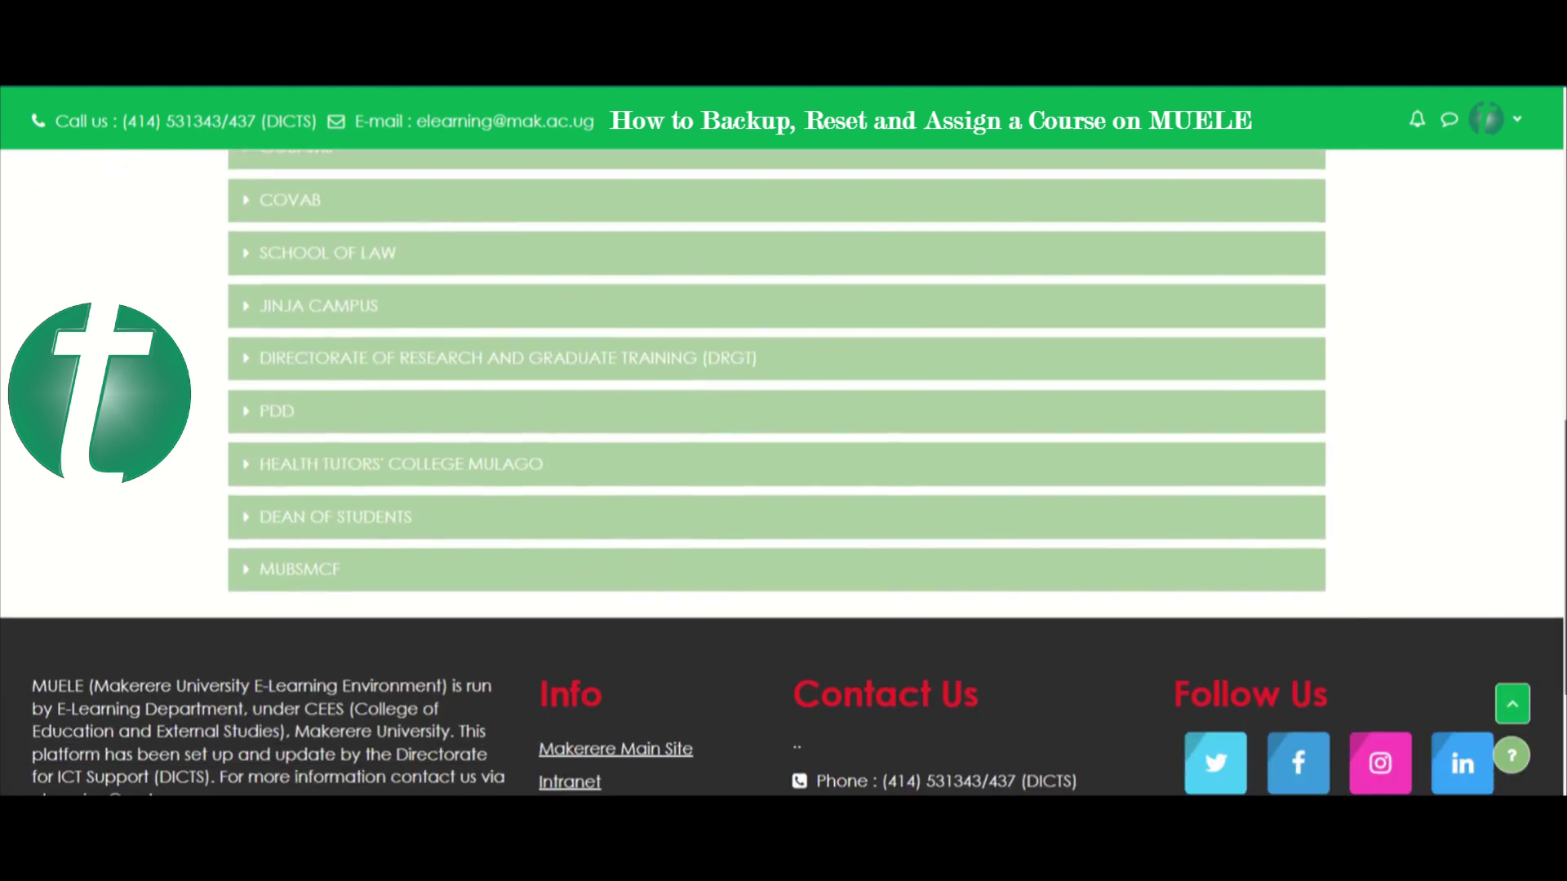
{"action": "scroll", "coordinate": [784, 470], "scroll_direction": "down", "scroll_amount": 3}
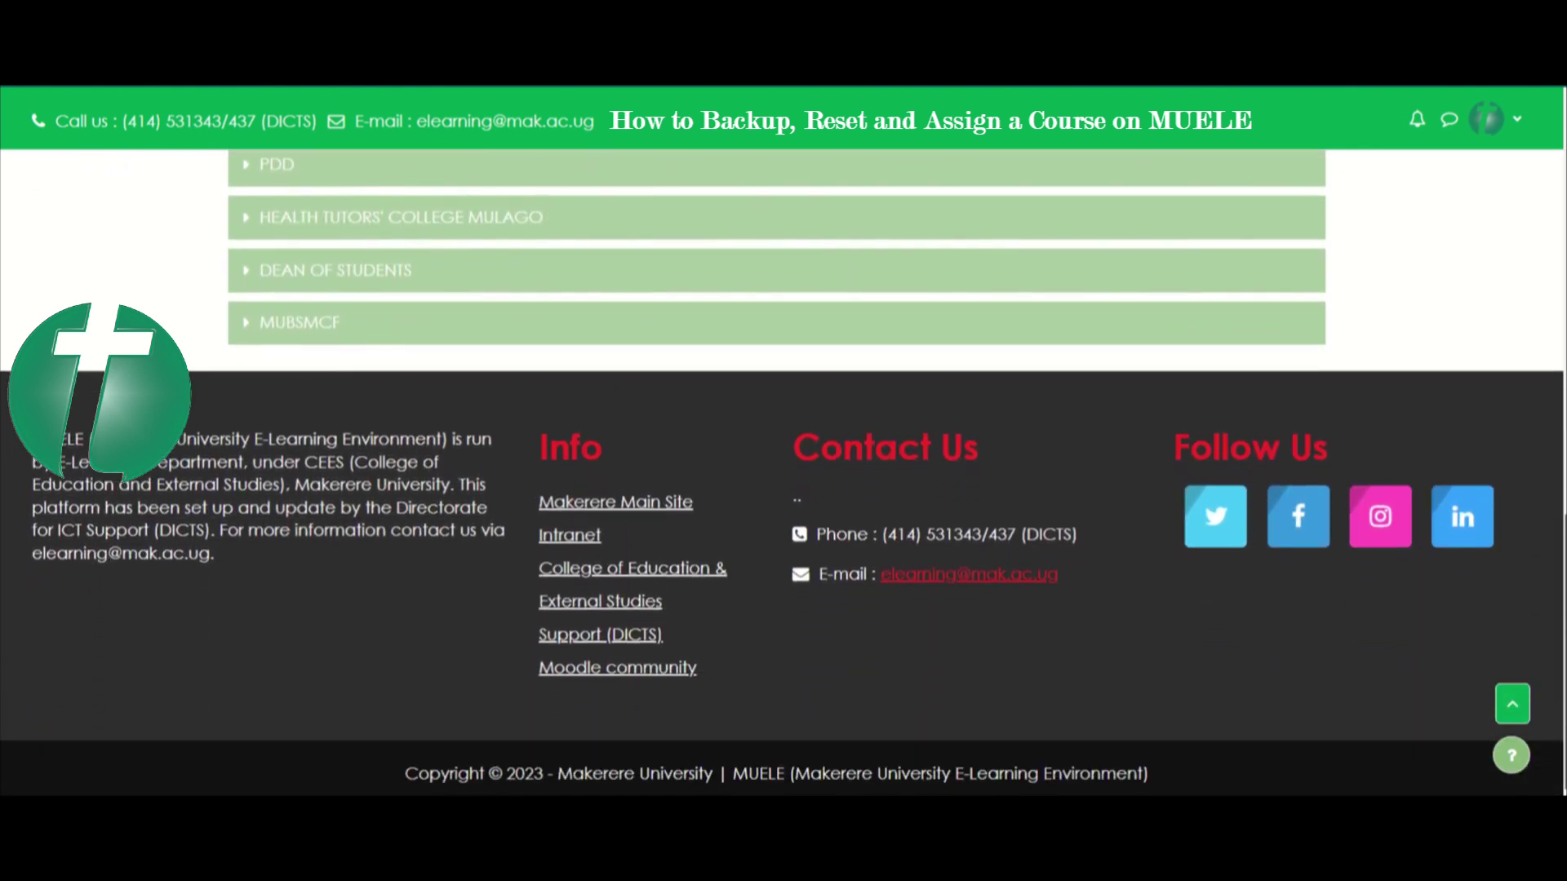
{"action": "scroll", "coordinate": [784, 470], "scroll_direction": "up", "scroll_amount": 13}
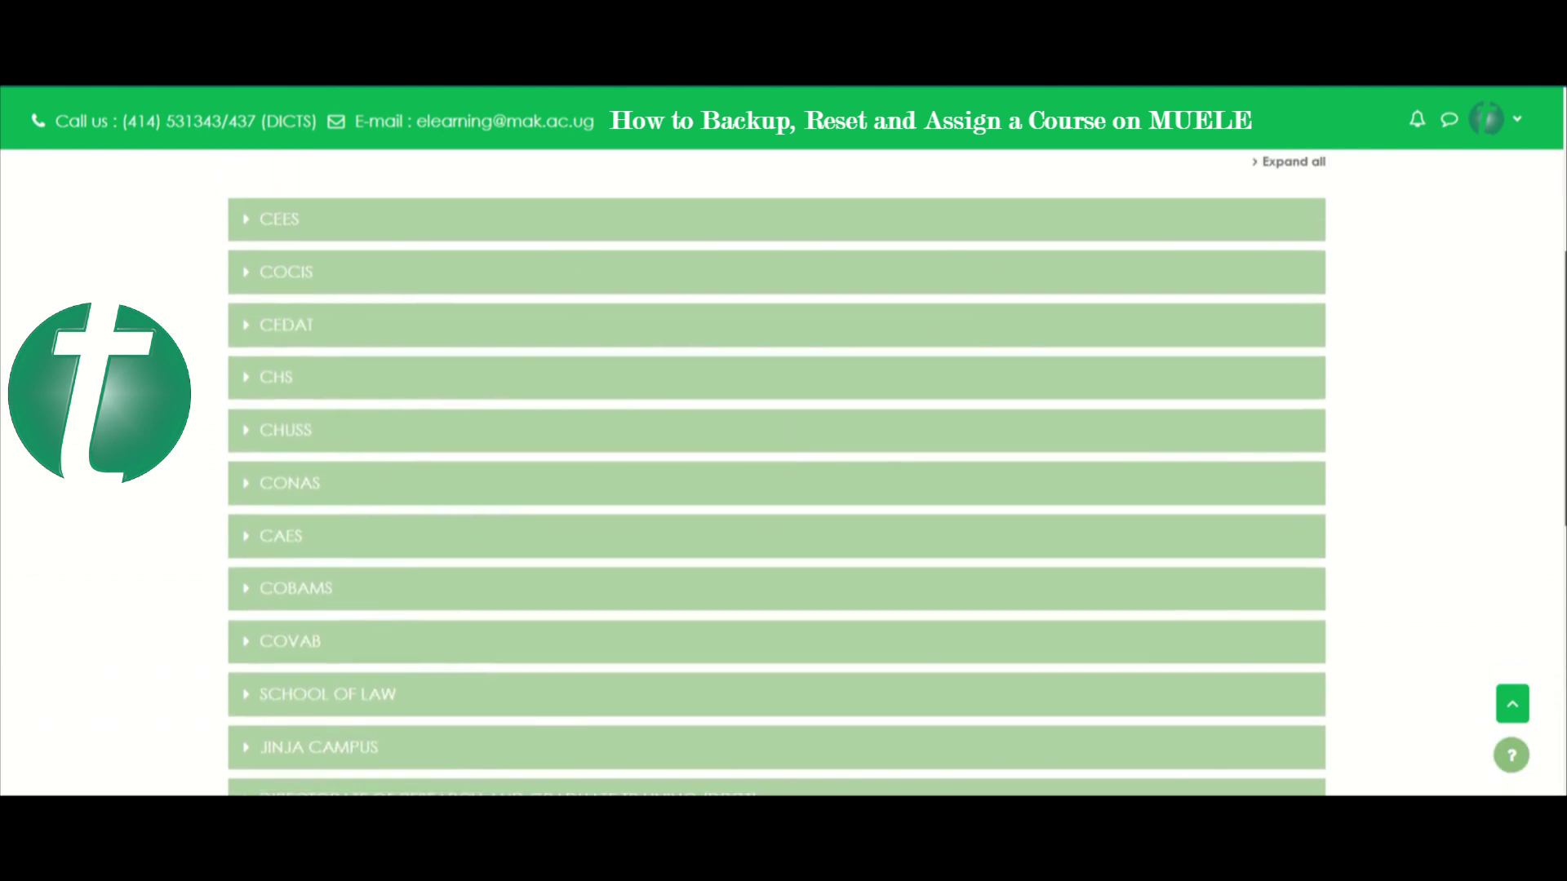
{"action": "scroll", "coordinate": [784, 470], "scroll_direction": "up", "scroll_amount": 2}
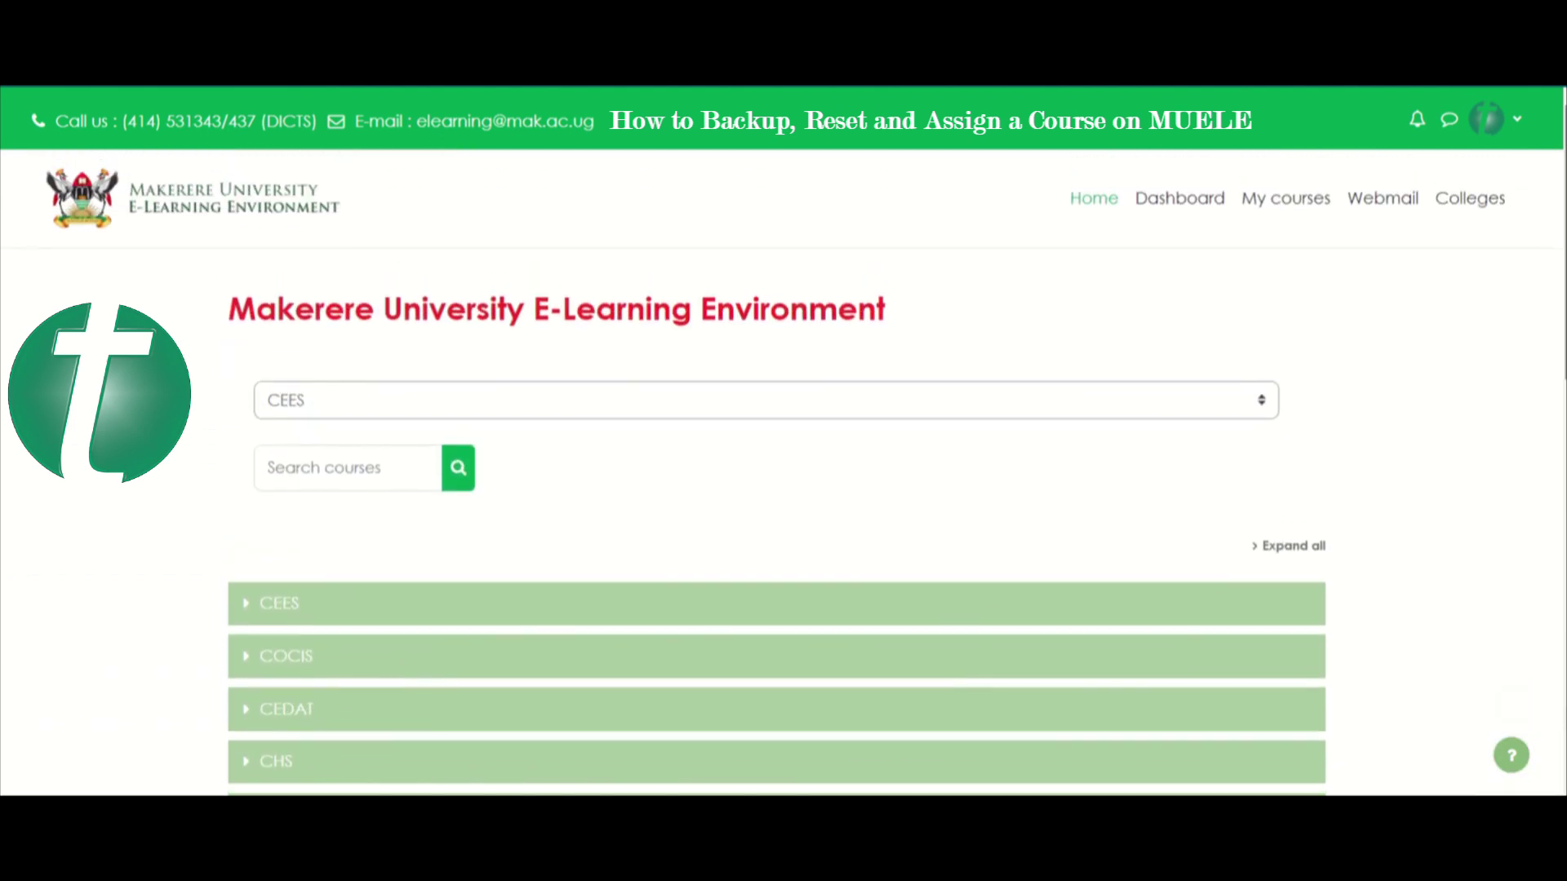
{"action": "scroll", "coordinate": [783, 470], "scroll_direction": "down", "scroll_amount": 2}
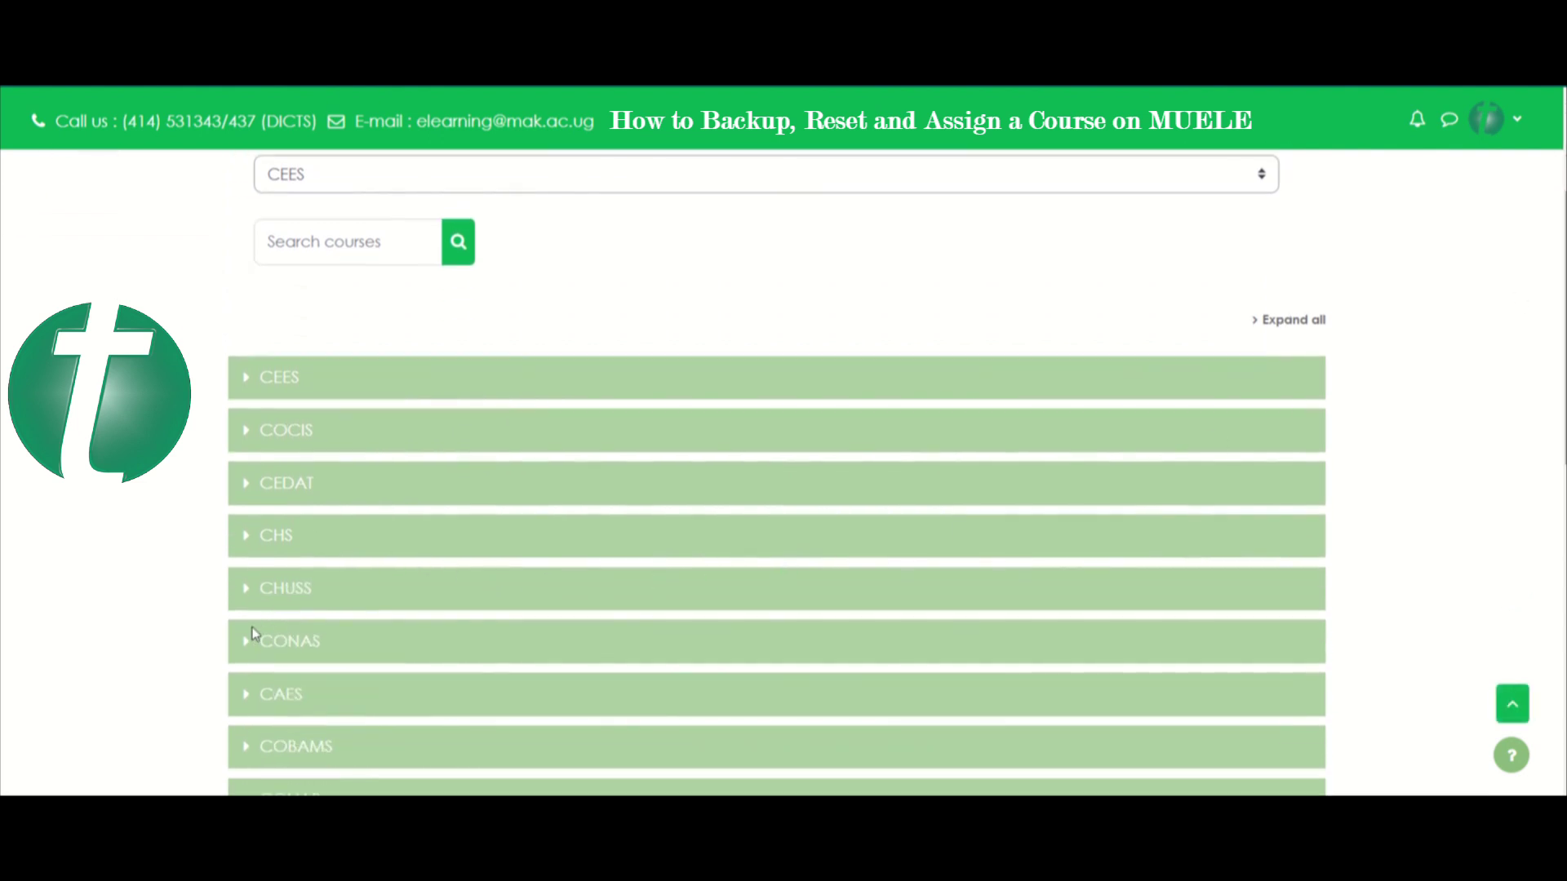
{"action": "left_click", "coordinate": [249, 644]}
{"action": "left_click", "coordinate": [248, 644]}
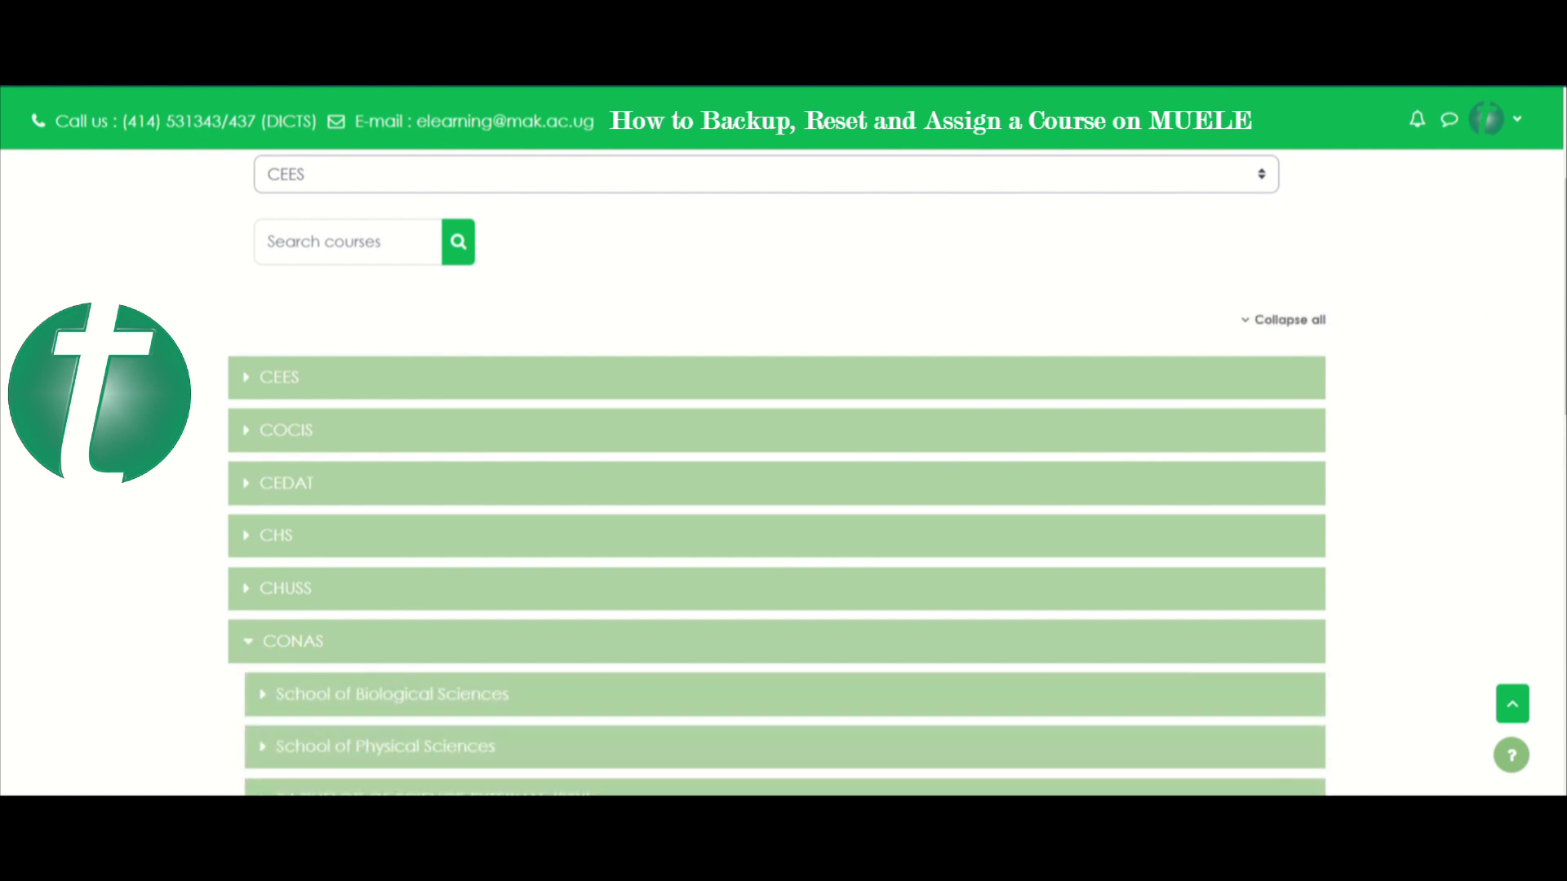
- Expand Bachelor of Science-External (BSX), Year 3, Semester 1 under CONAS and look through its courses
{"action": "scroll", "coordinate": [1064, 610], "scroll_direction": "down", "scroll_amount": 4}
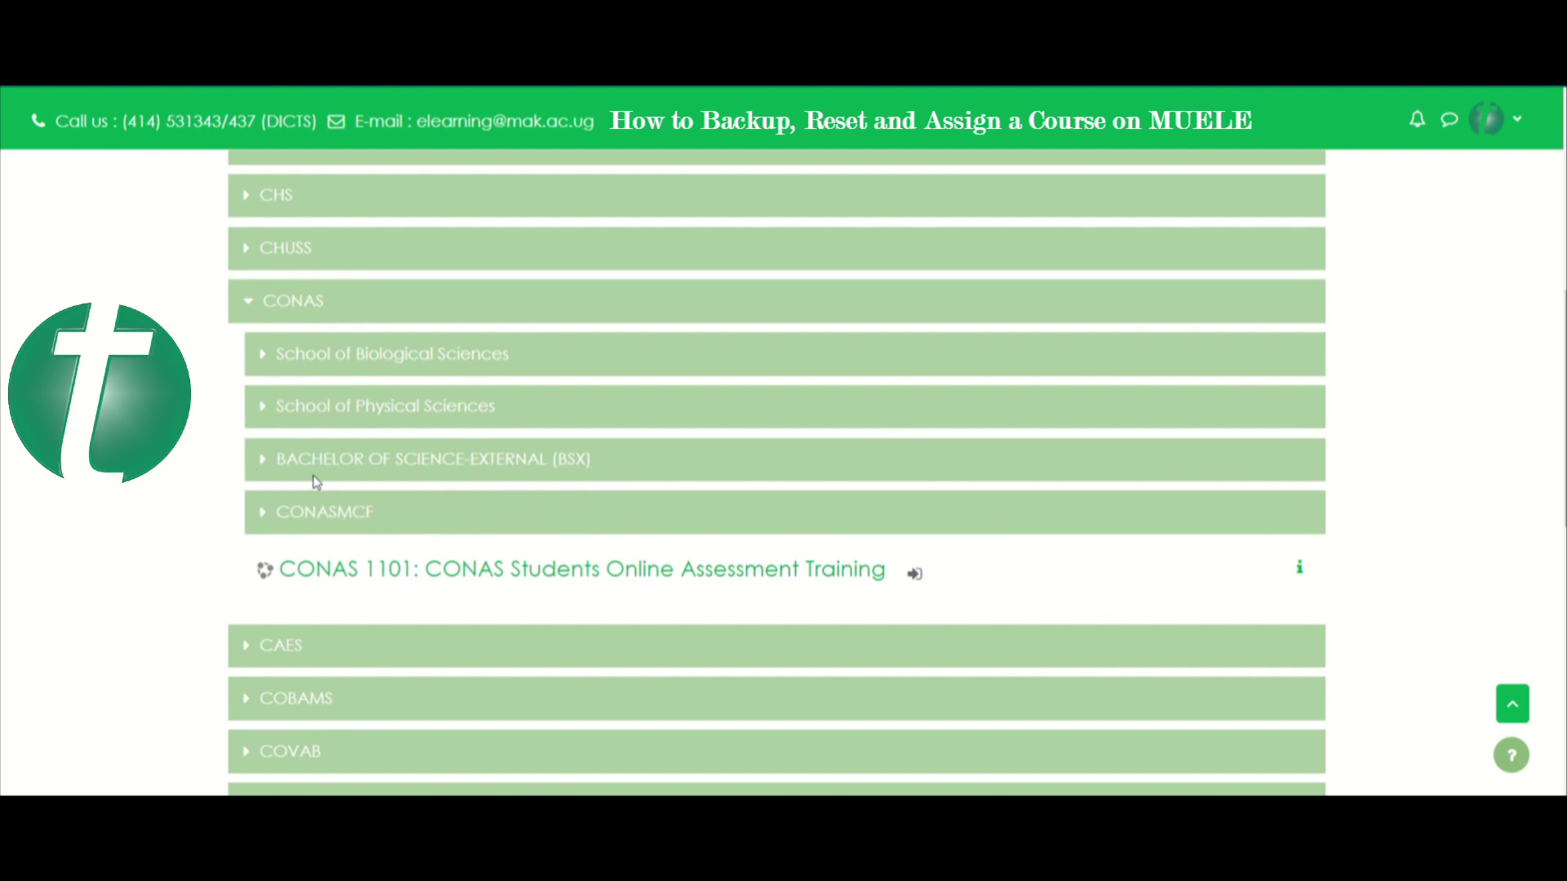
{"action": "left_click", "coordinate": [264, 460]}
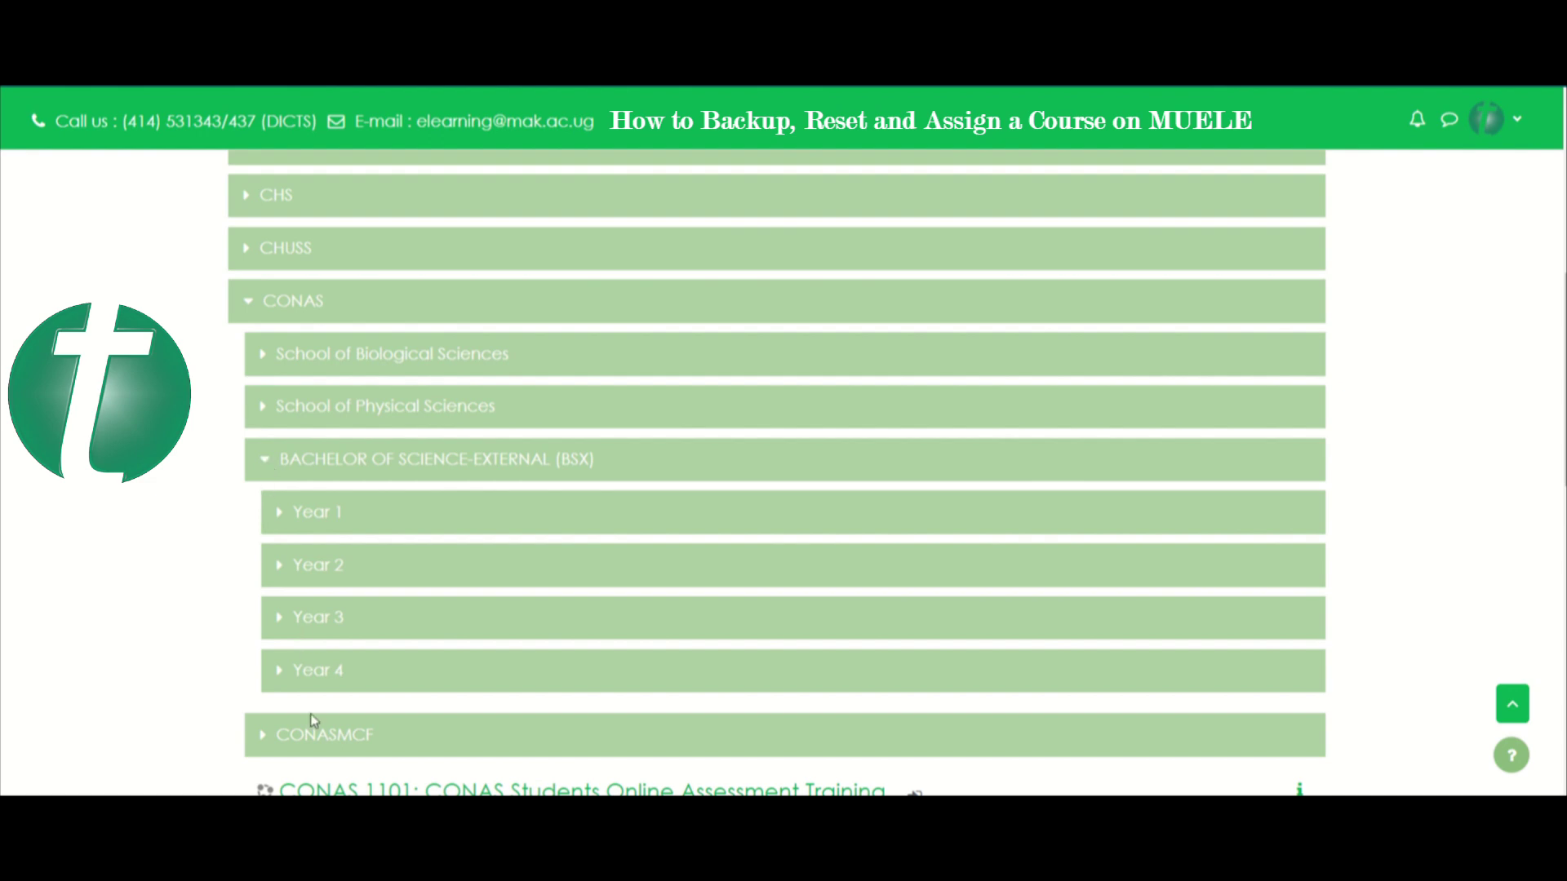
{"action": "left_click", "coordinate": [281, 618]}
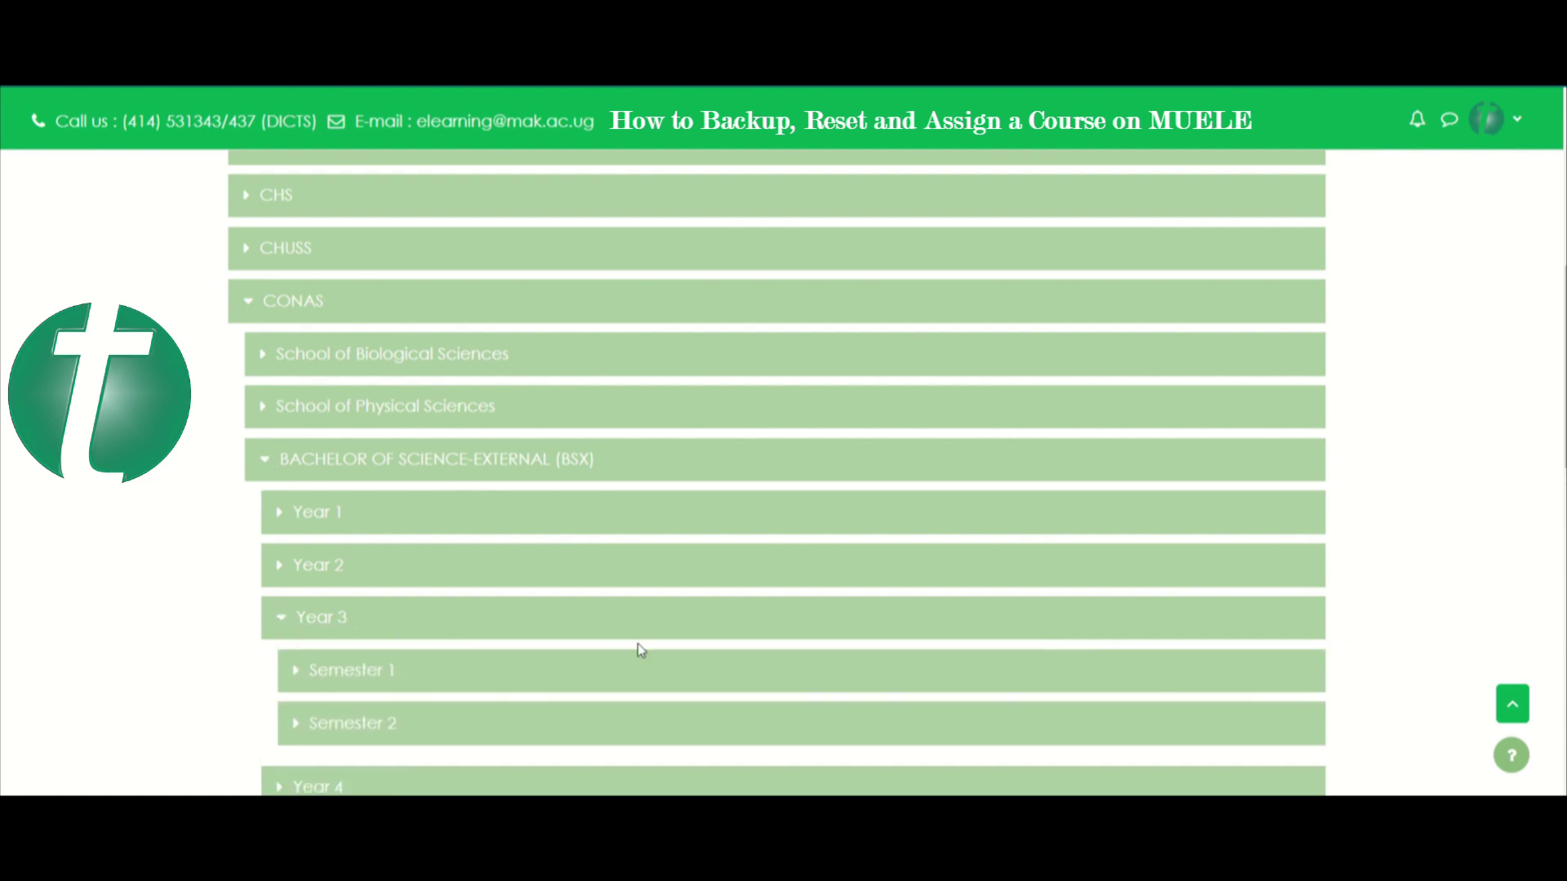
{"action": "left_click", "coordinate": [299, 671]}
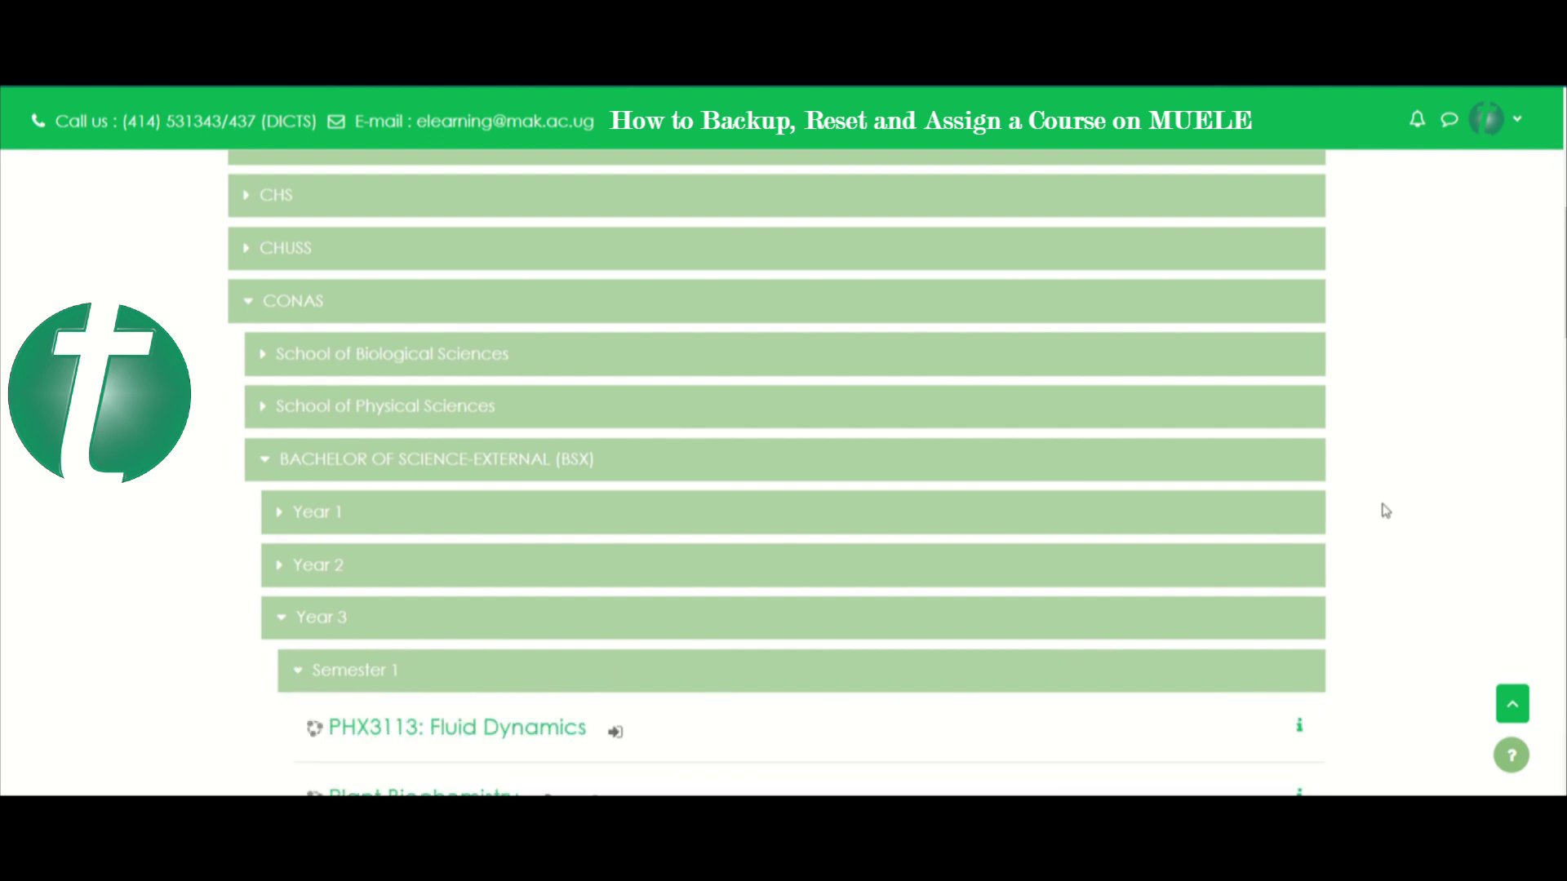
{"action": "scroll", "coordinate": [1539, 439], "scroll_direction": "down", "scroll_amount": 8}
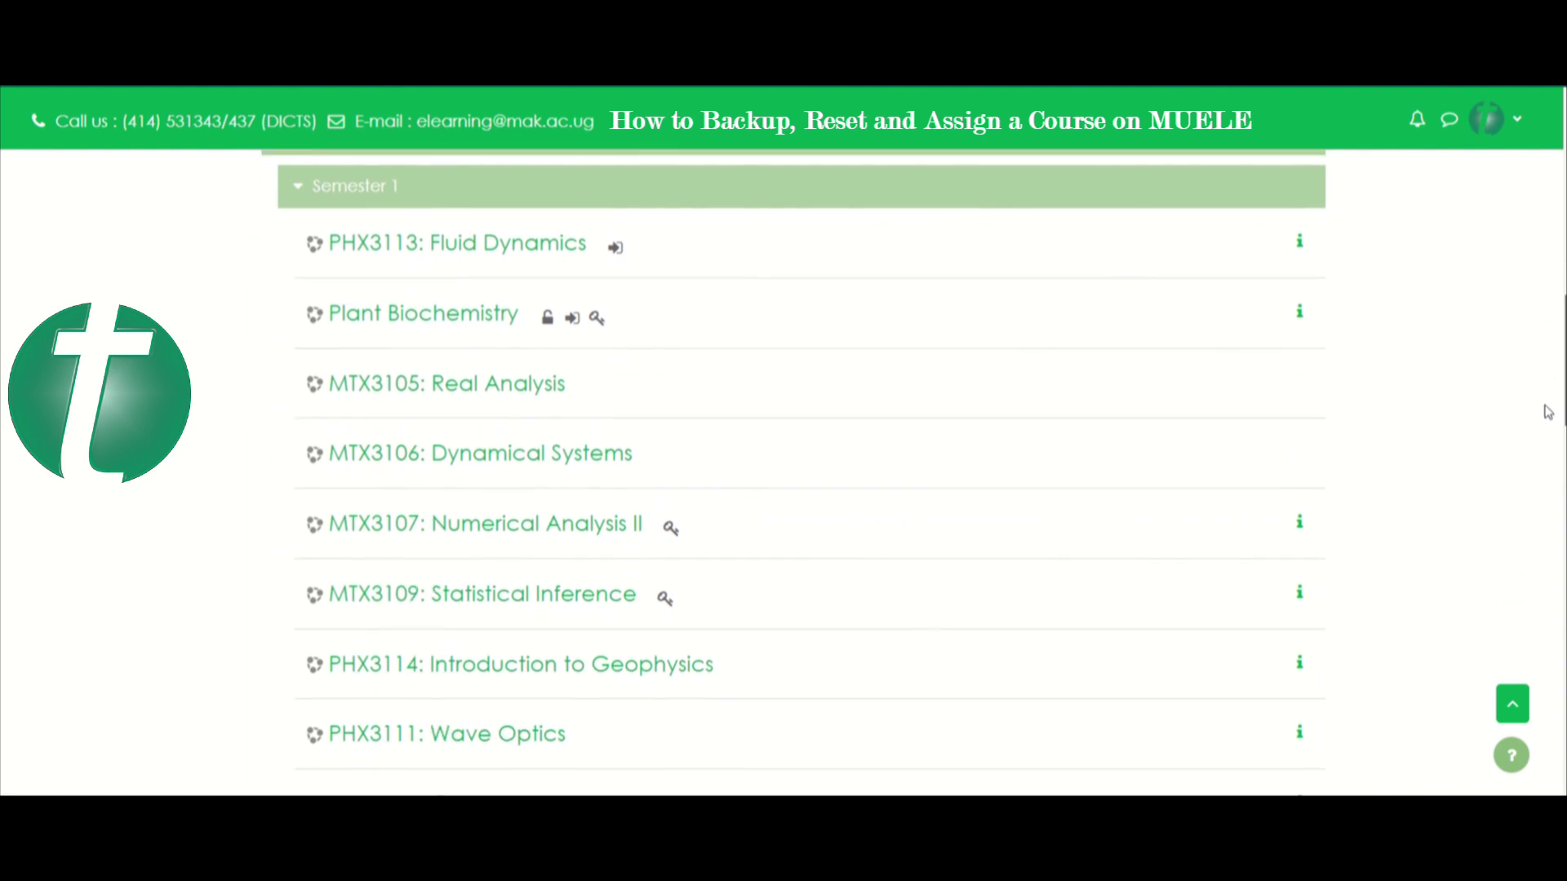
{"action": "scroll", "coordinate": [1540, 439], "scroll_direction": "down", "scroll_amount": 1}
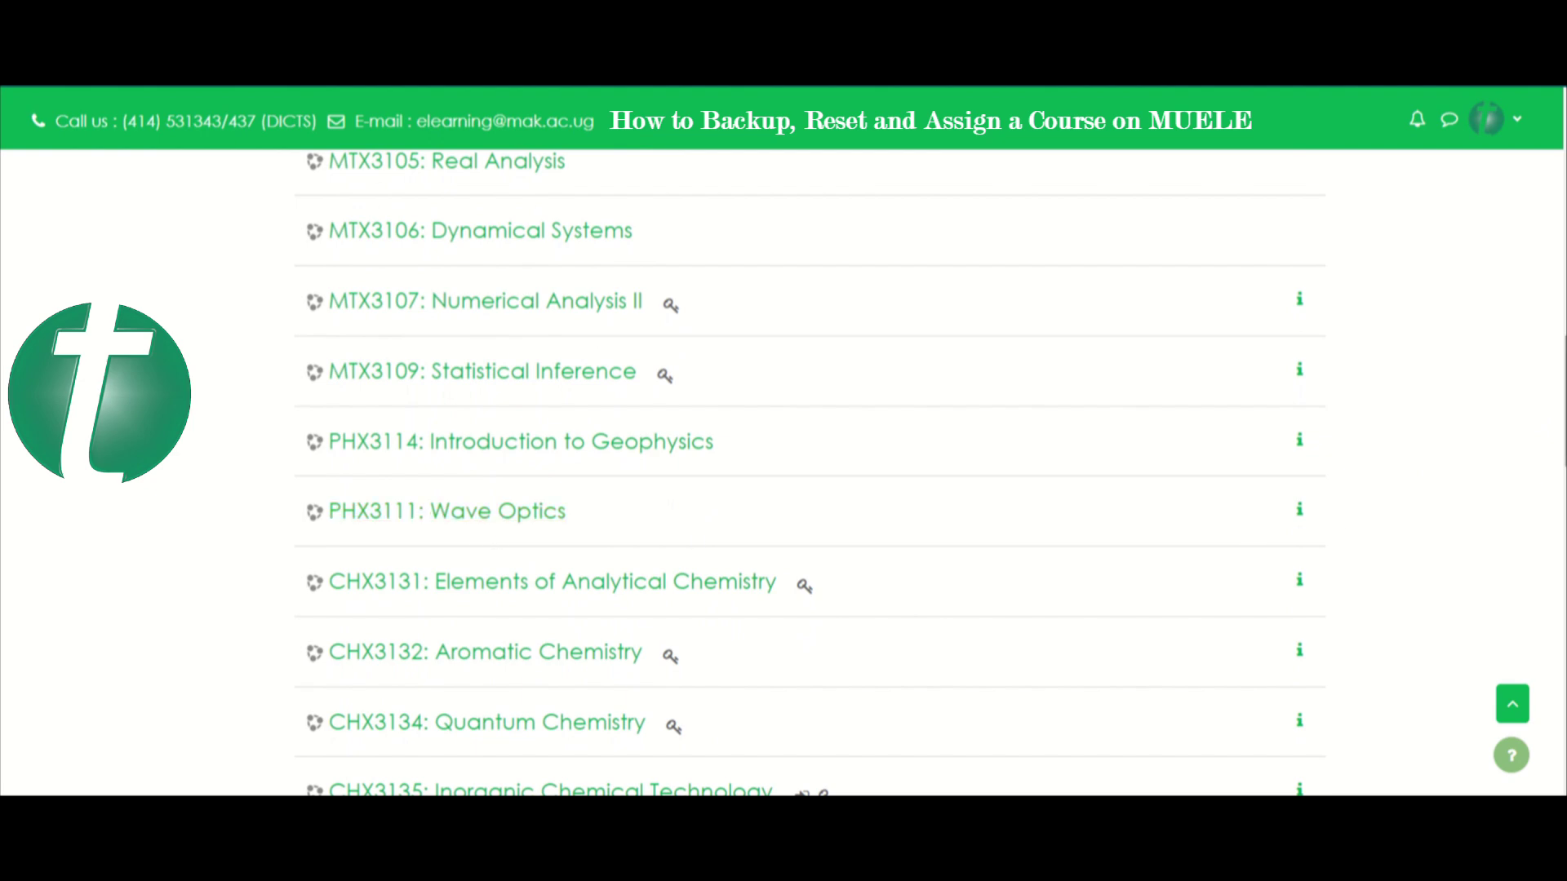
- Search the site's courses for phx3111
{"action": "left_click_drag", "start_coordinate": [1565, 403], "coordinate": [1565, 212]}
{"action": "left_click", "coordinate": [349, 469]}
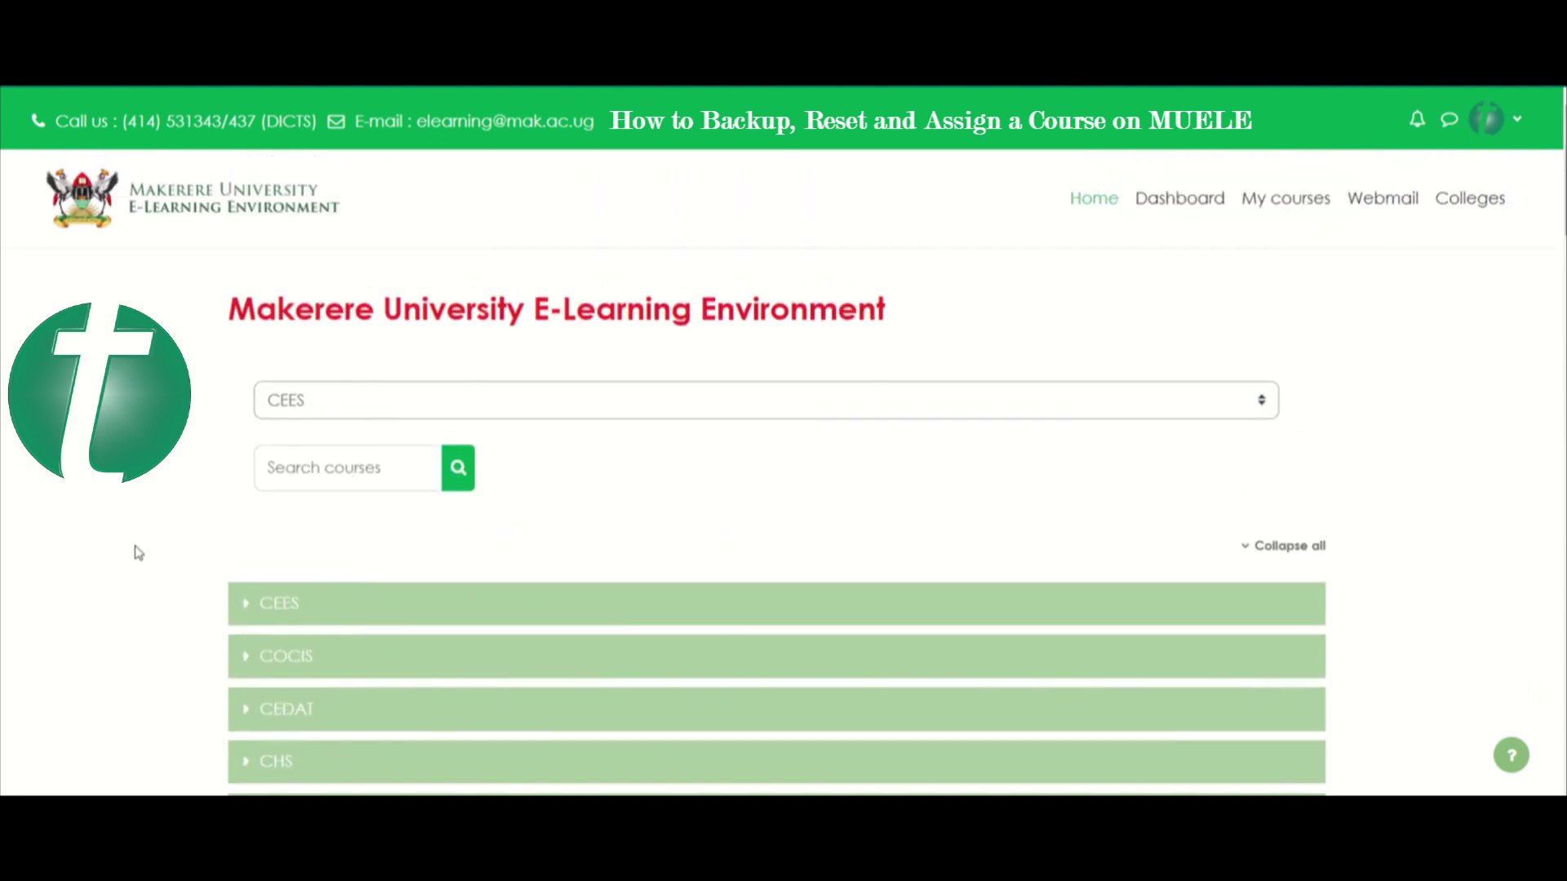
{"action": "type", "text": "phx3111"}
{"action": "left_click", "coordinate": [458, 471]}
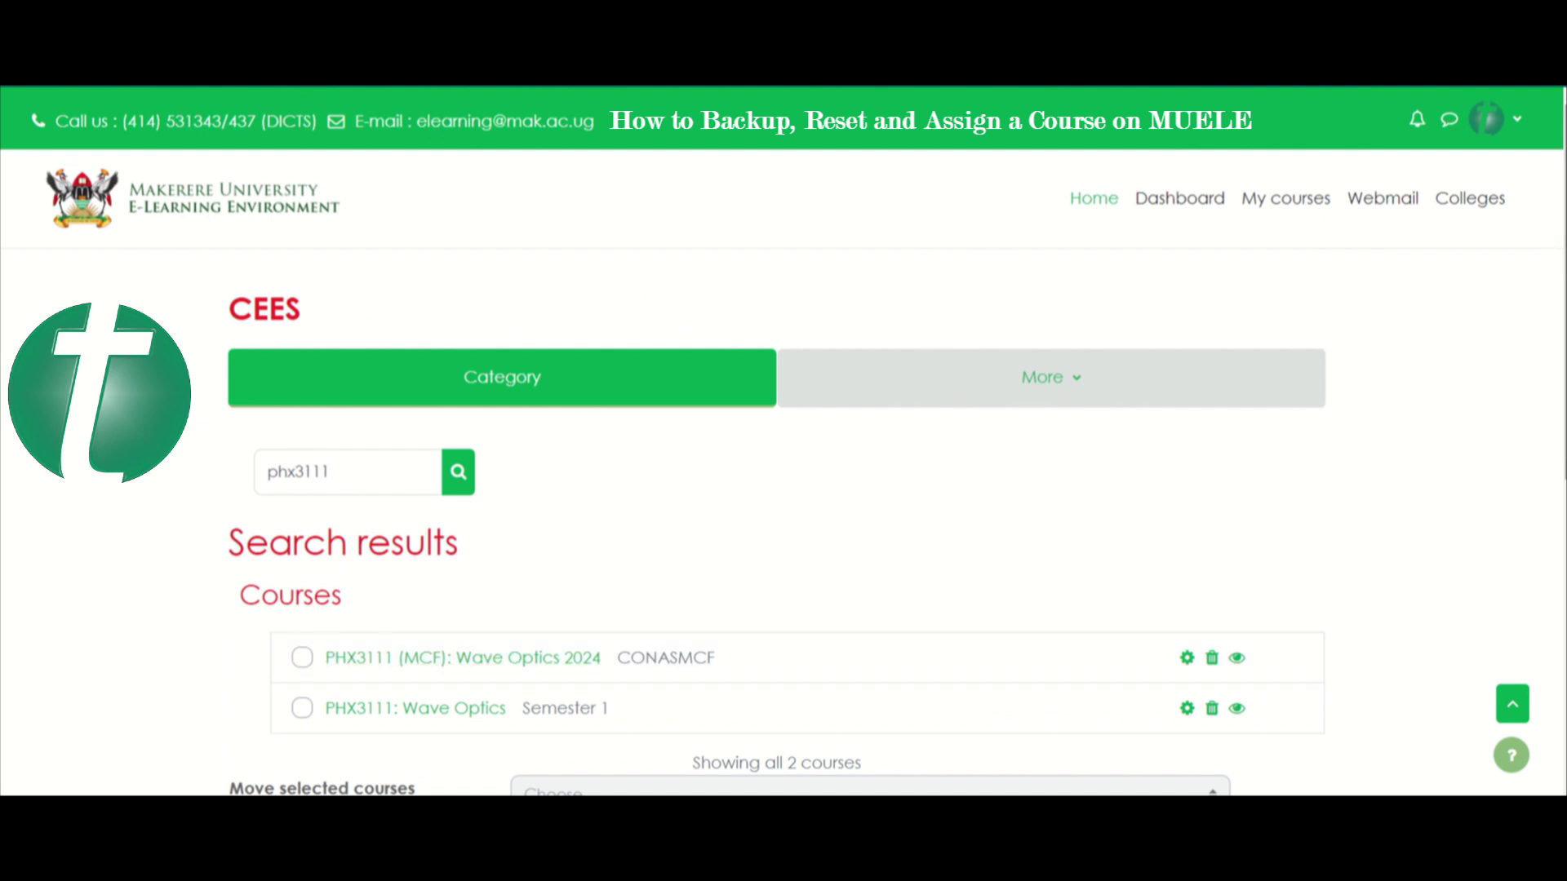
{"action": "scroll", "coordinate": [1103, 574], "scroll_direction": "down", "scroll_amount": 3}
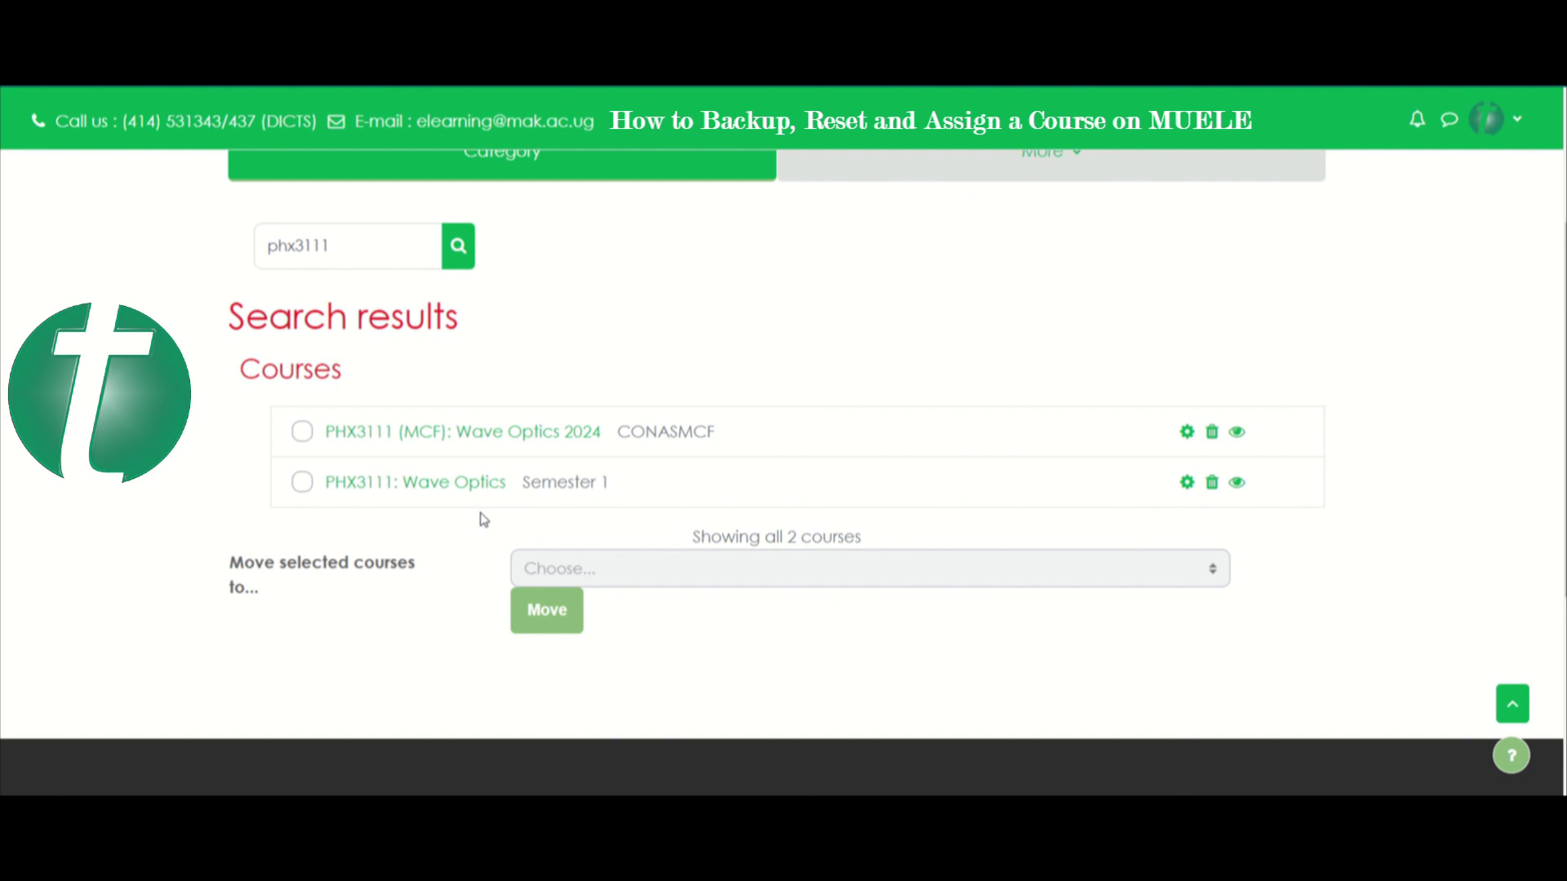
- Show the course details of the Semester 1 course PHX3111: Wave Optics from the search results
{"action": "left_click", "coordinate": [434, 488]}
{"action": "left_click", "coordinate": [431, 486]}
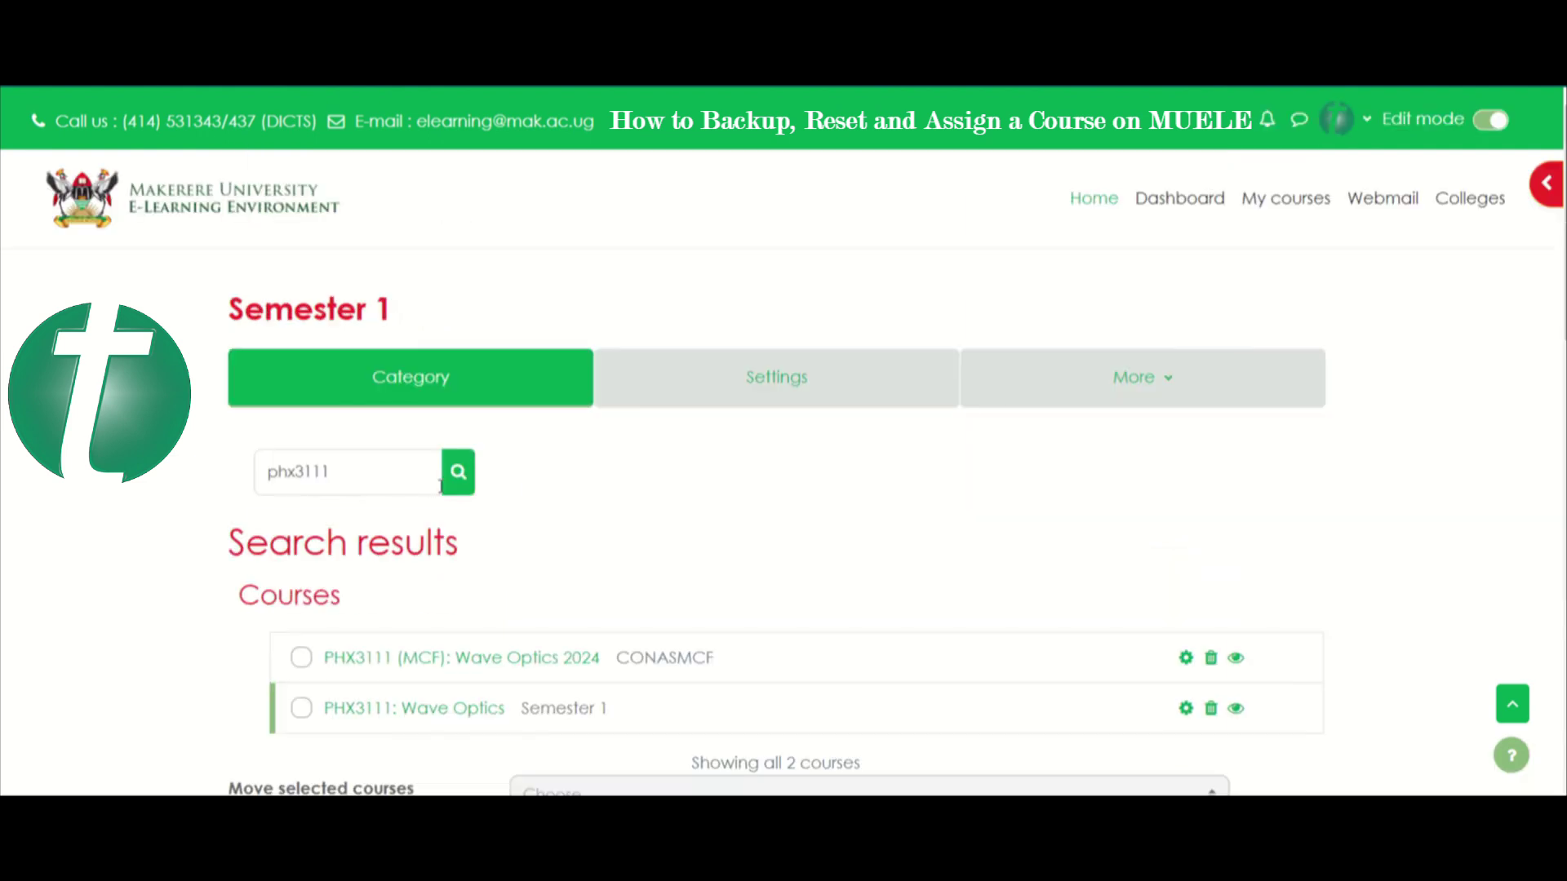
{"action": "scroll", "coordinate": [1559, 245], "scroll_direction": "down", "scroll_amount": 2}
{"action": "scroll", "coordinate": [658, 409], "scroll_direction": "down", "scroll_amount": 5}
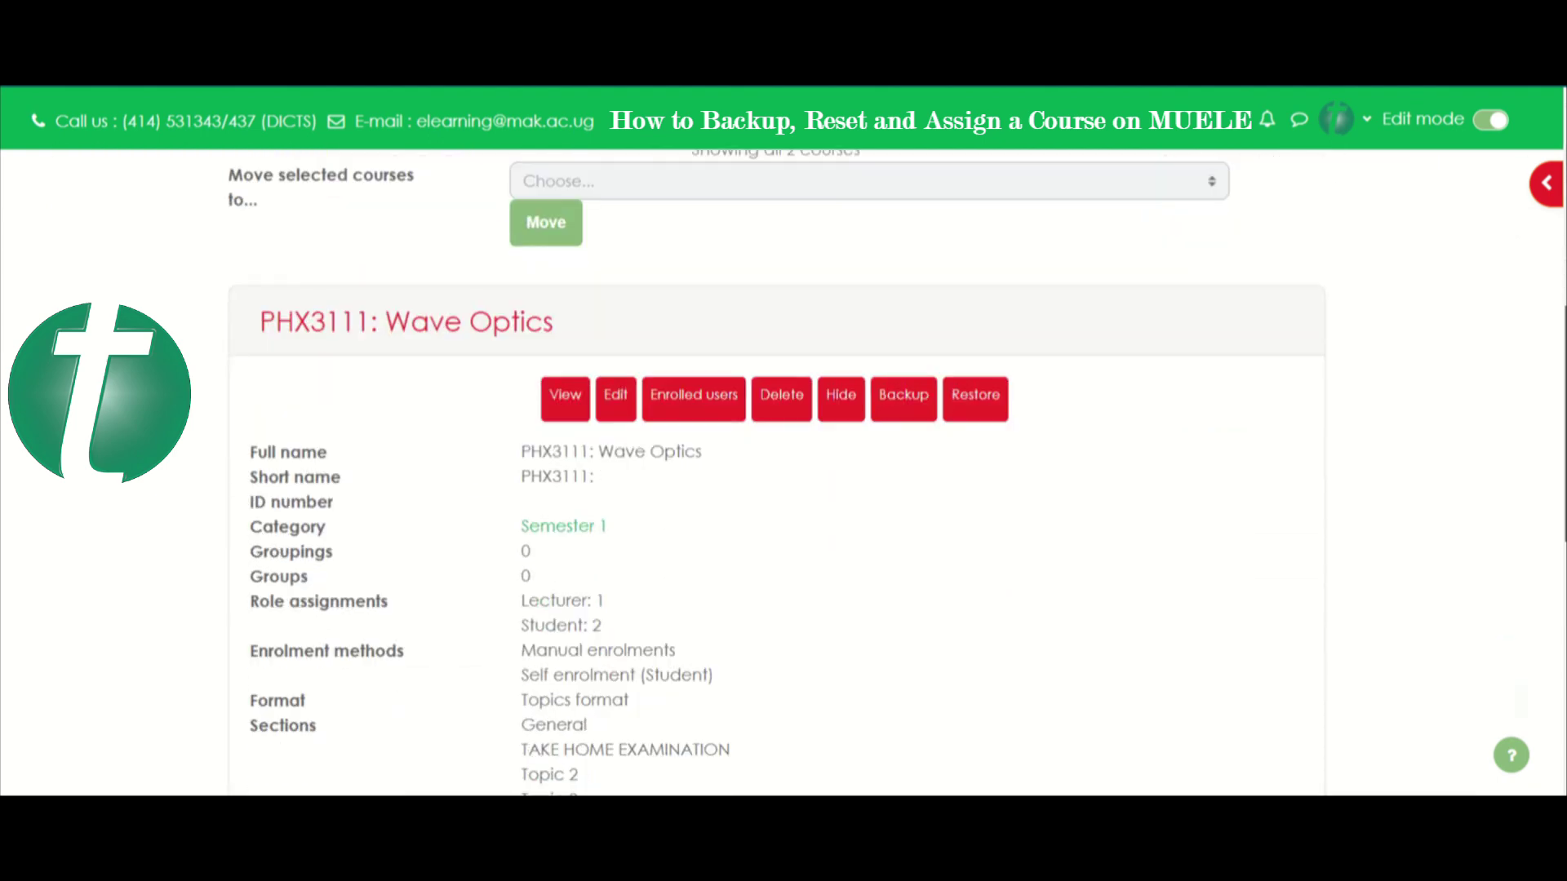
{"action": "scroll", "coordinate": [658, 408], "scroll_direction": "up", "scroll_amount": 1}
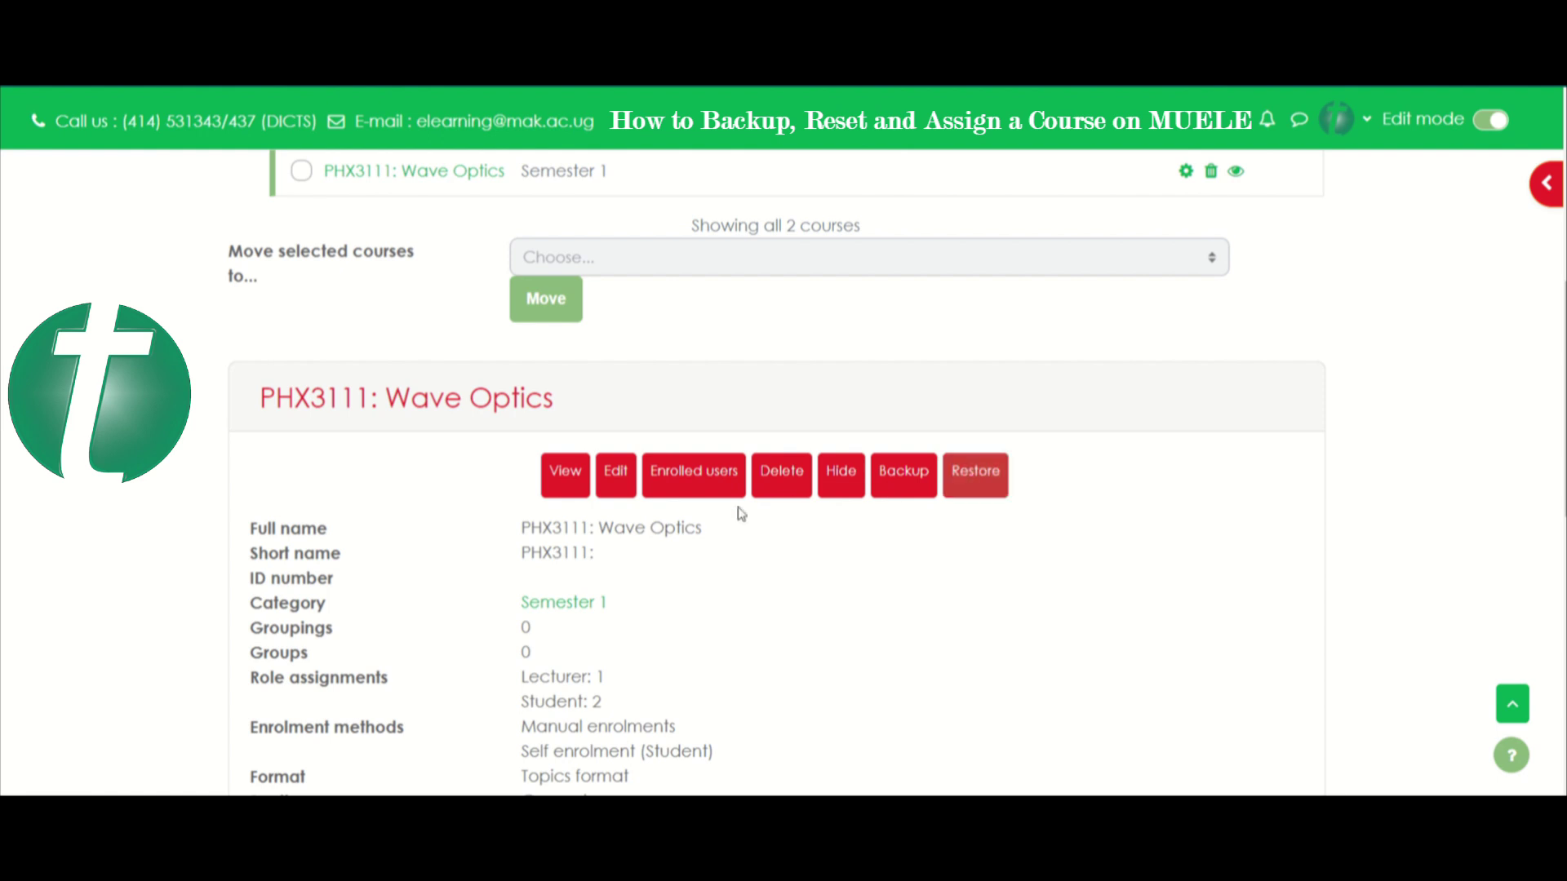
- View the PHX3111: Wave Optics course page and look through its sections, assignments and topics
{"action": "left_click", "coordinate": [576, 485]}
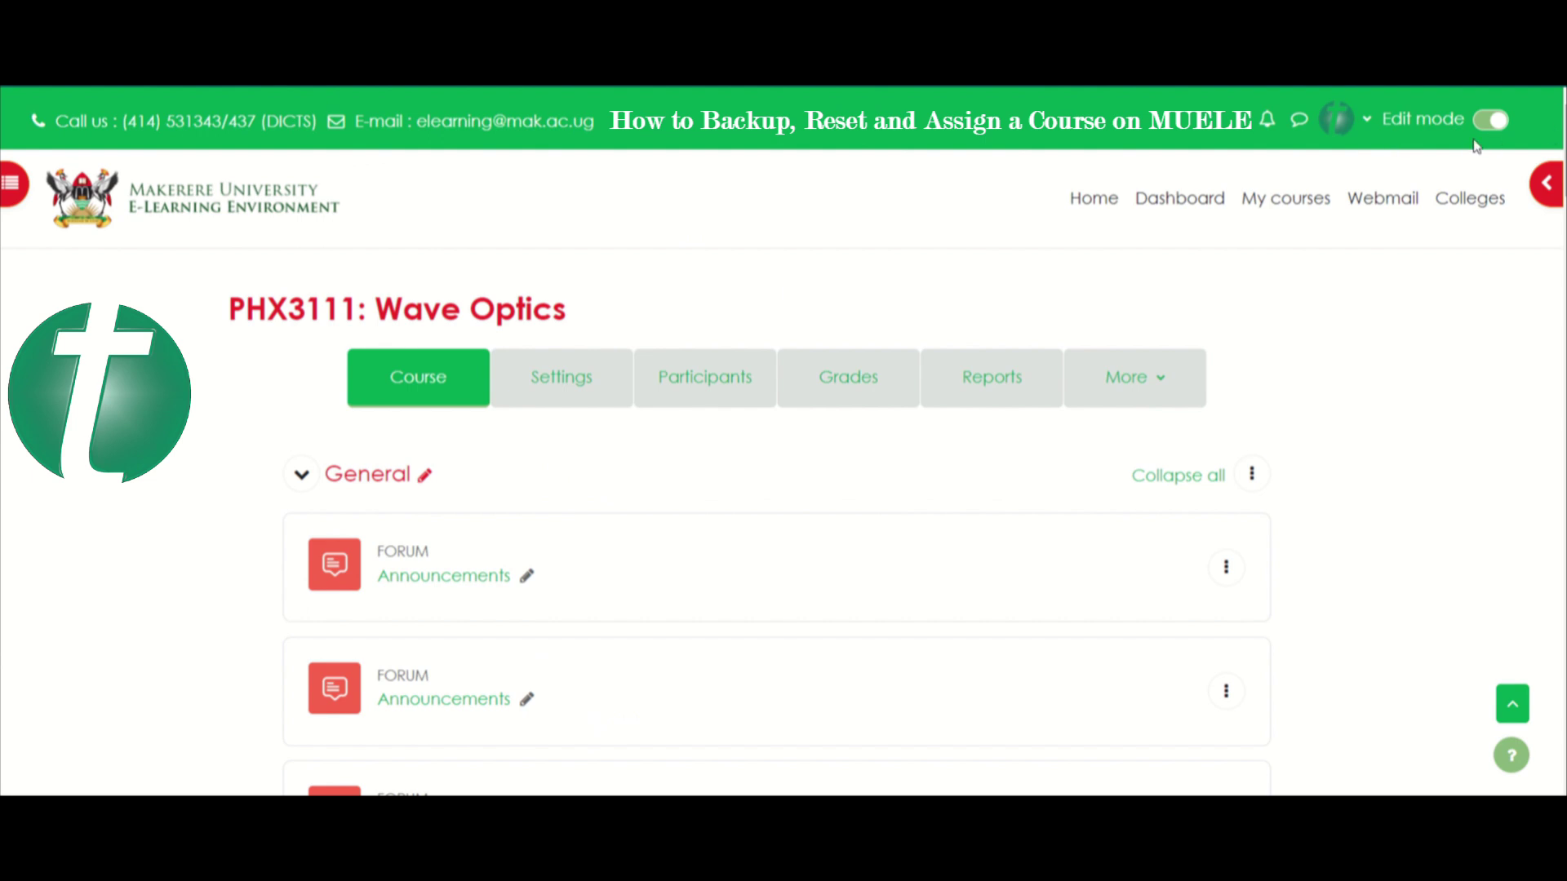
{"action": "scroll", "coordinate": [775, 474], "scroll_direction": "down", "scroll_amount": 15}
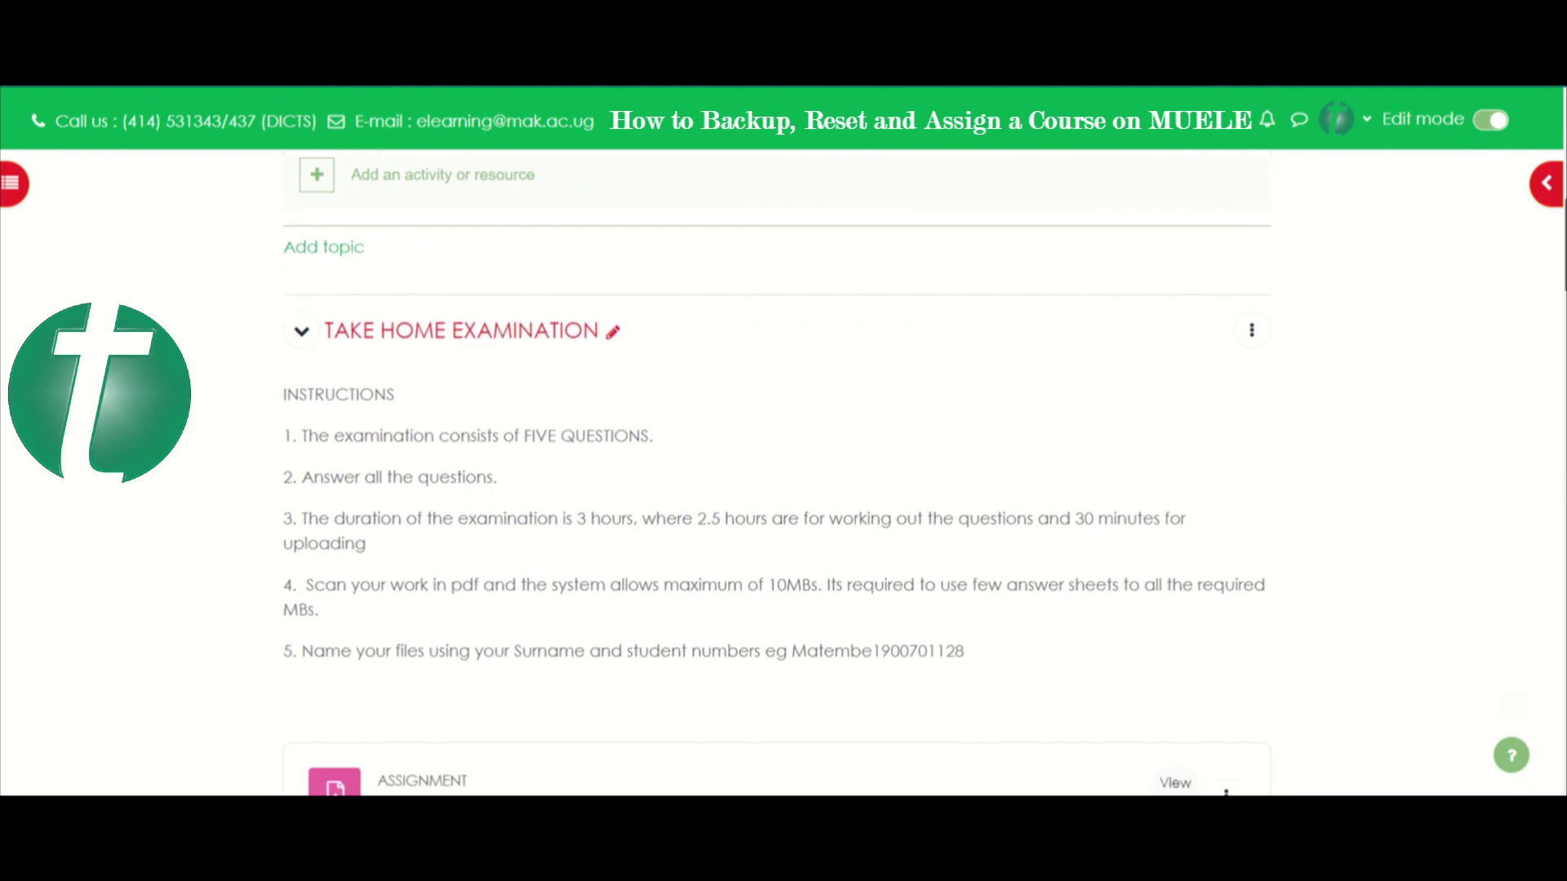
{"action": "scroll", "coordinate": [775, 473], "scroll_direction": "down", "scroll_amount": 20}
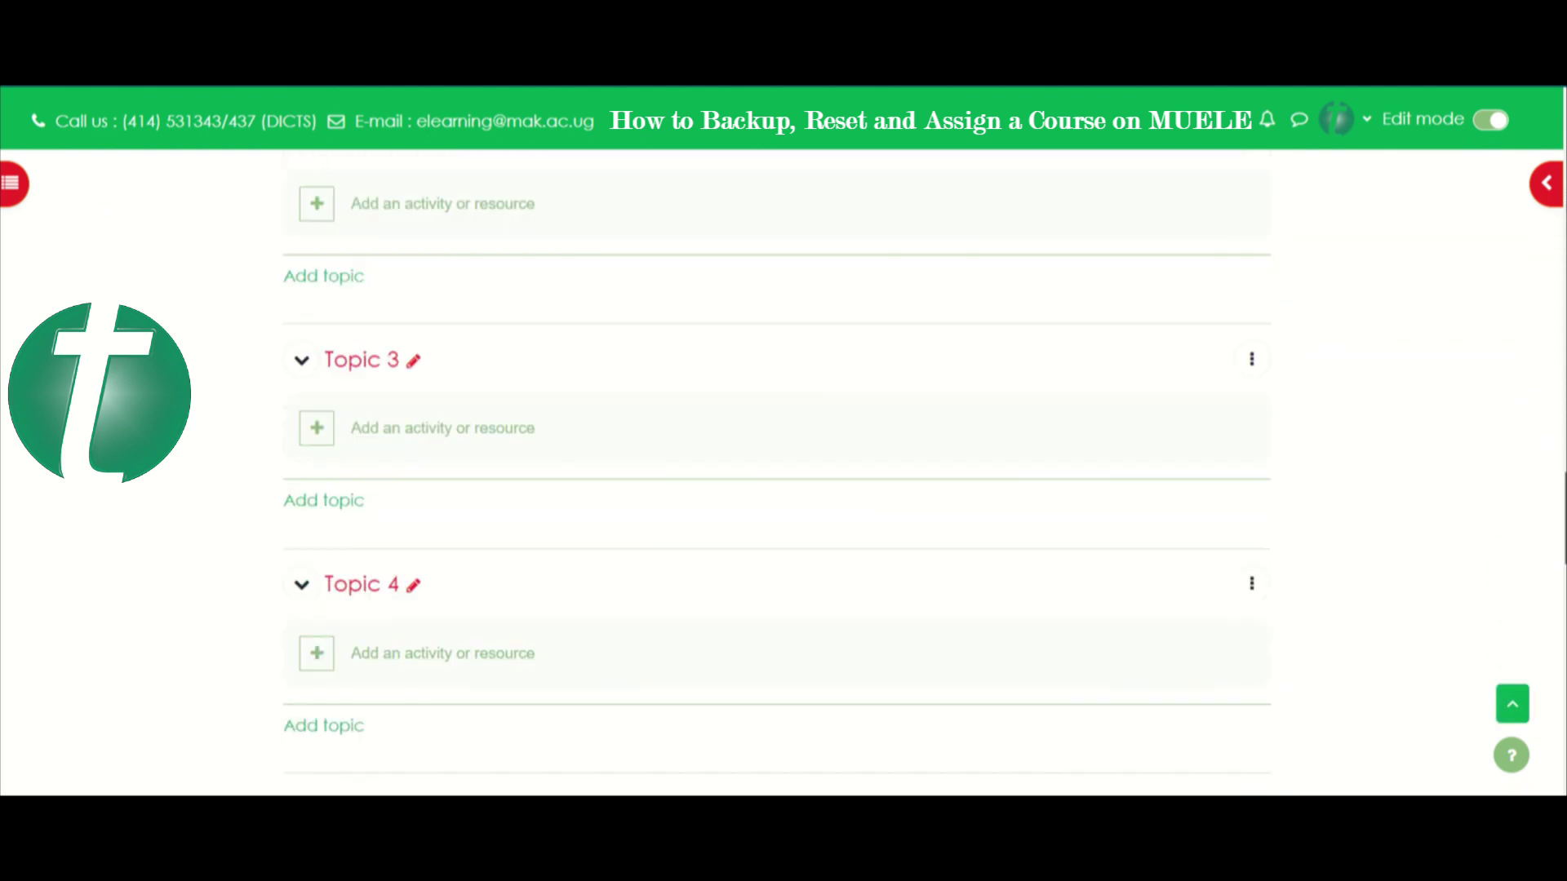
{"action": "scroll", "coordinate": [775, 473], "scroll_direction": "down", "scroll_amount": 7}
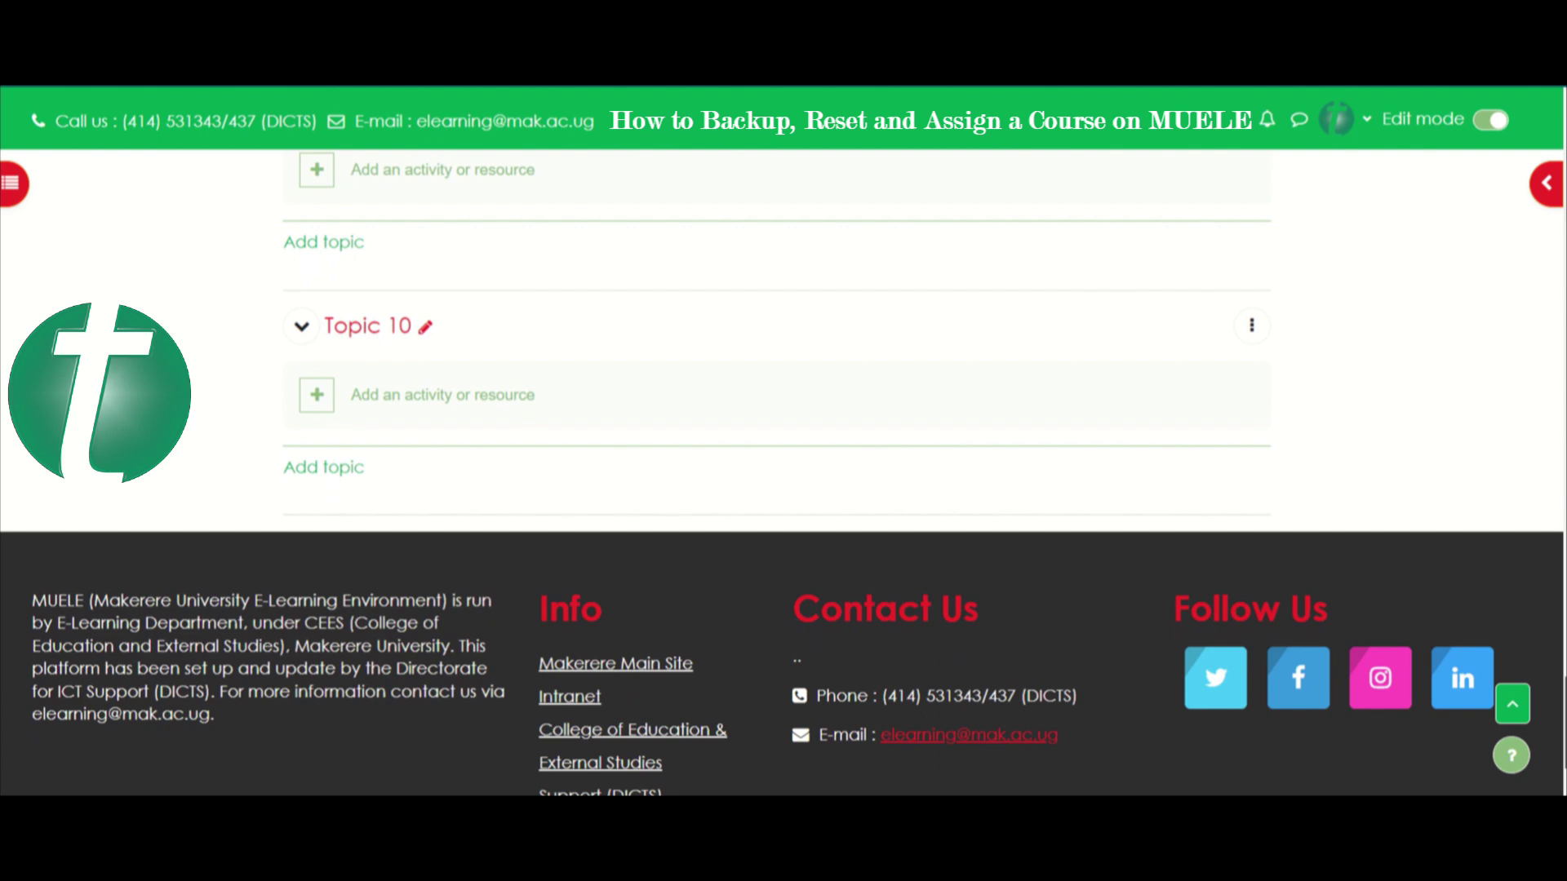
{"action": "scroll", "coordinate": [775, 473], "scroll_direction": "up", "scroll_amount": 20}
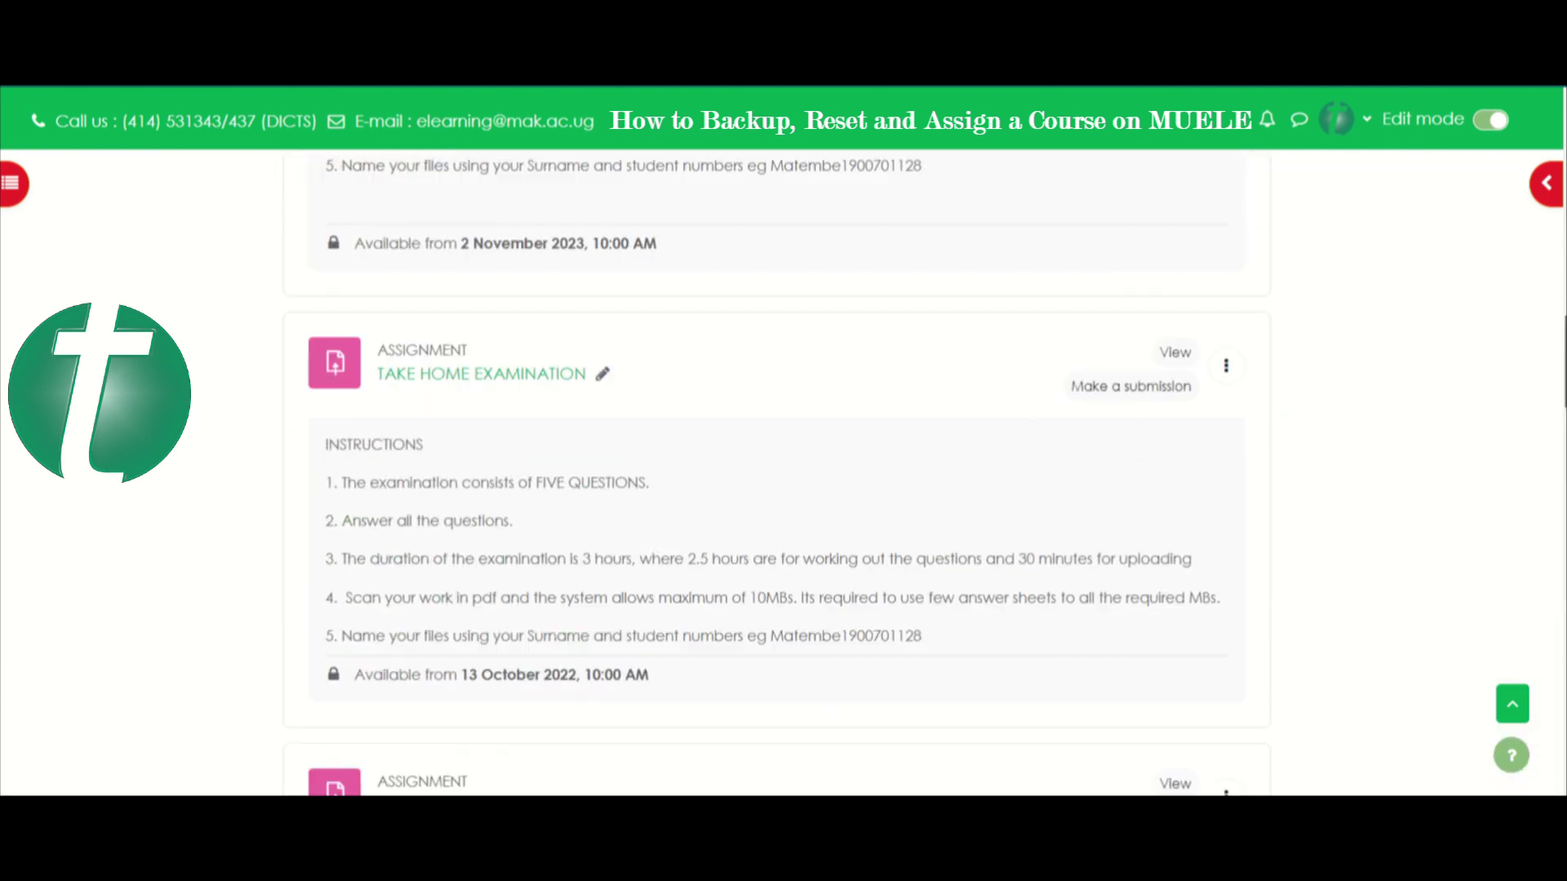
{"action": "scroll", "coordinate": [775, 473], "scroll_direction": "up", "scroll_amount": 2}
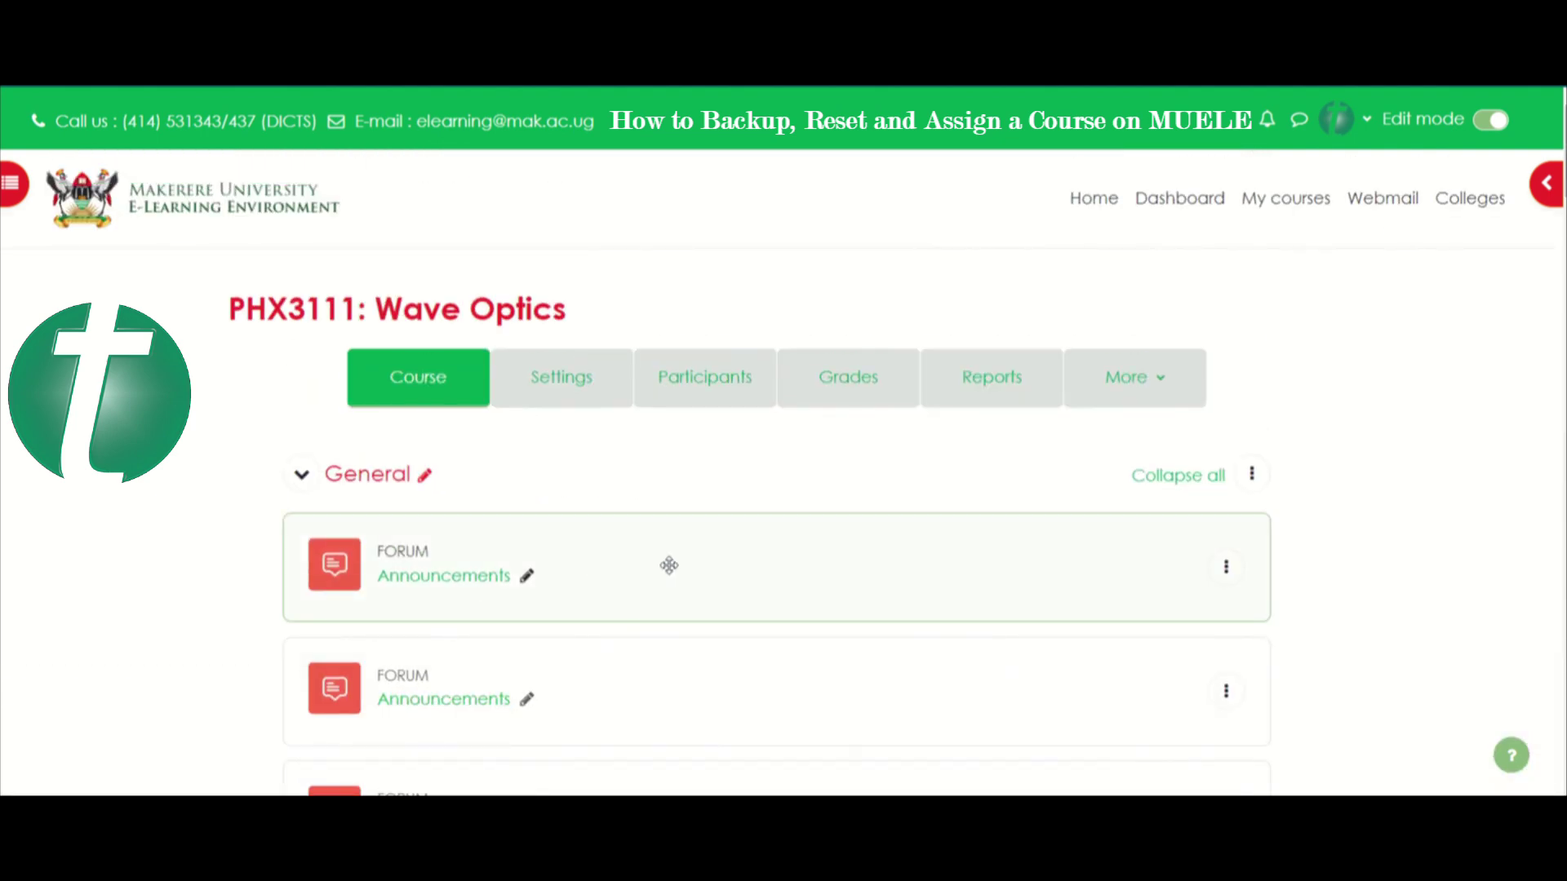
- Open Course reuse for PHX3111: Wave Optics and switch it from Import to Backup
{"action": "left_click", "coordinate": [1164, 377]}
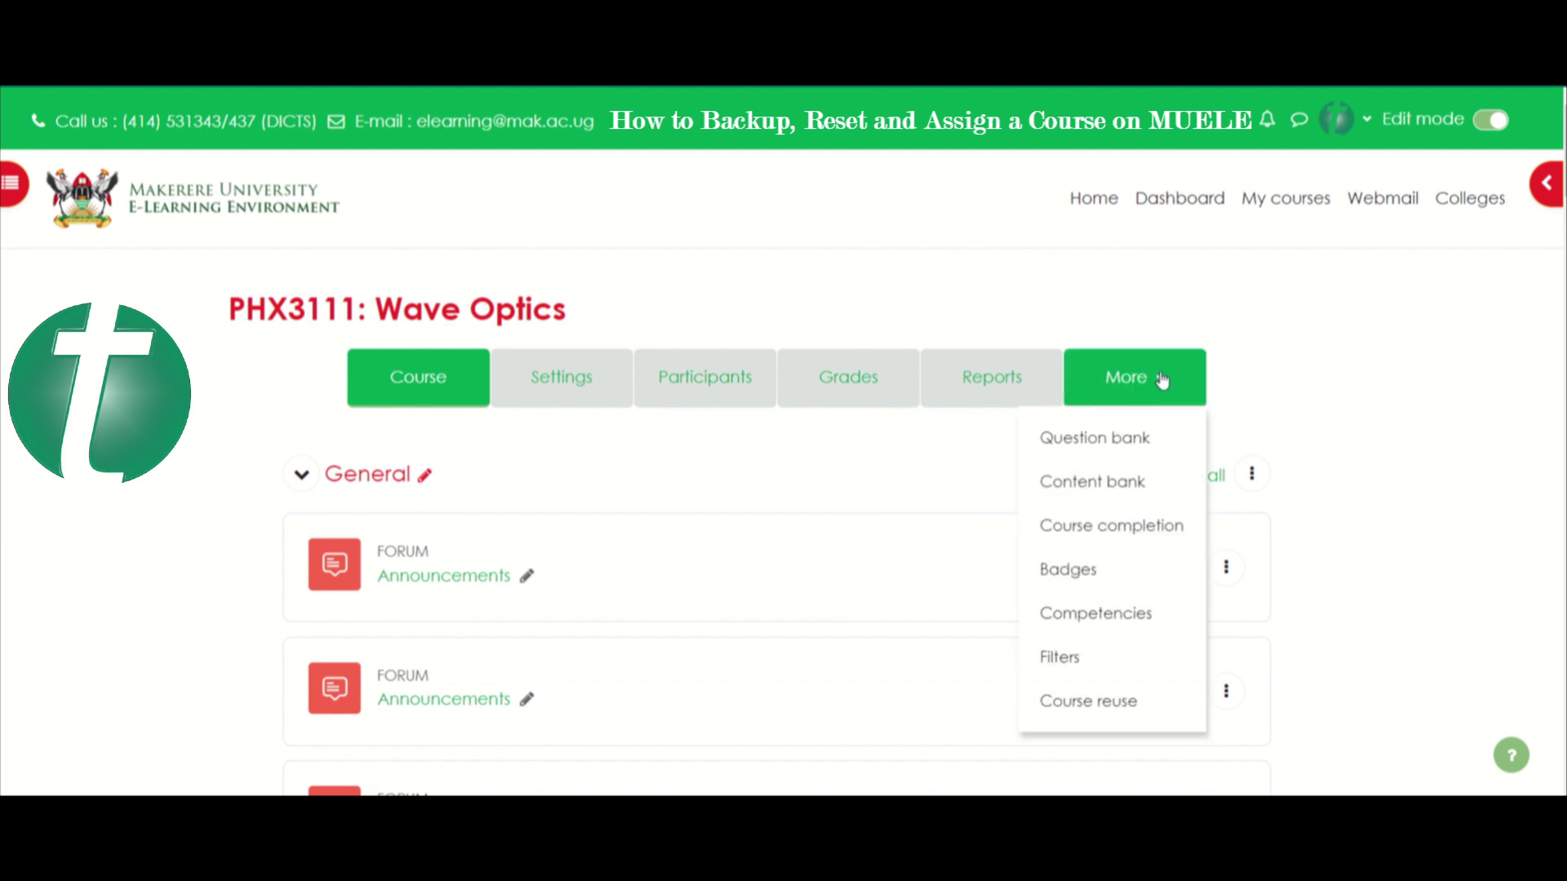
{"action": "left_click", "coordinate": [1108, 708]}
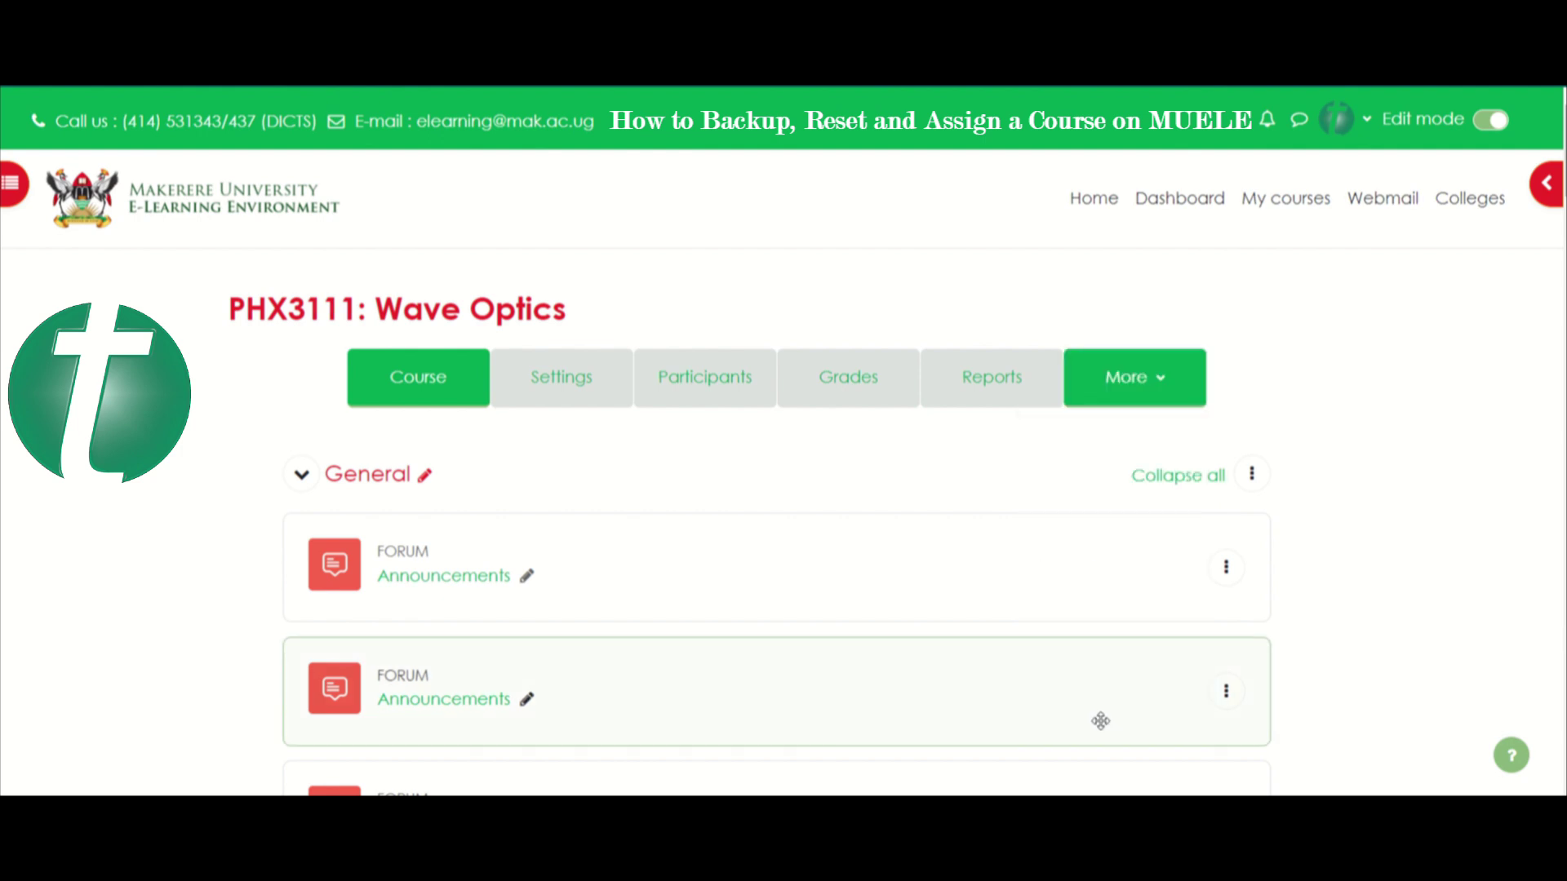
{"action": "left_click", "coordinate": [1169, 386]}
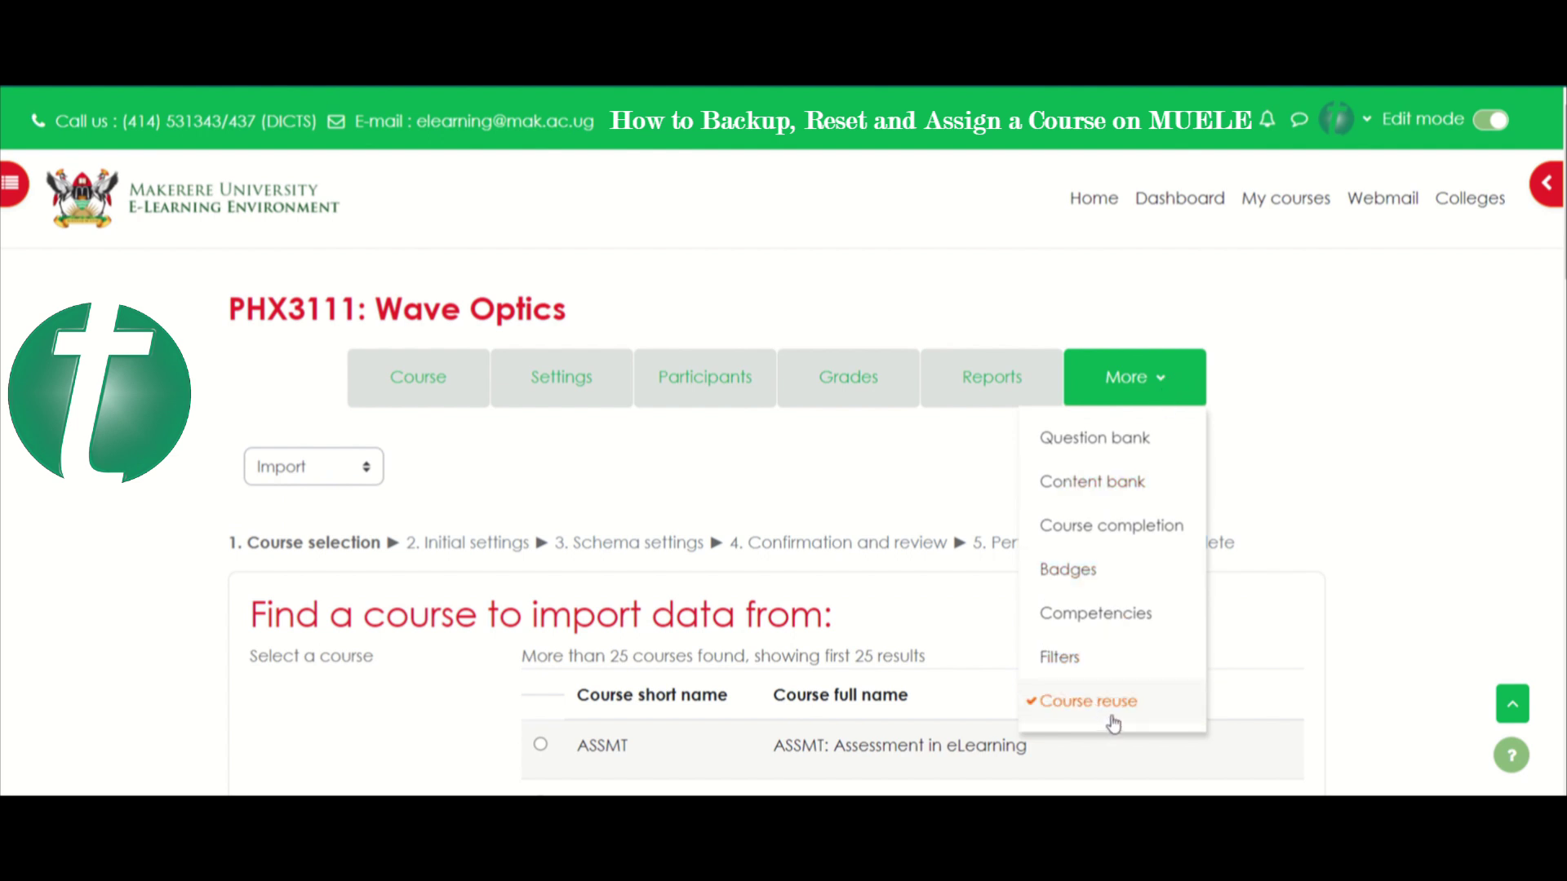
{"action": "left_click", "coordinate": [206, 470]}
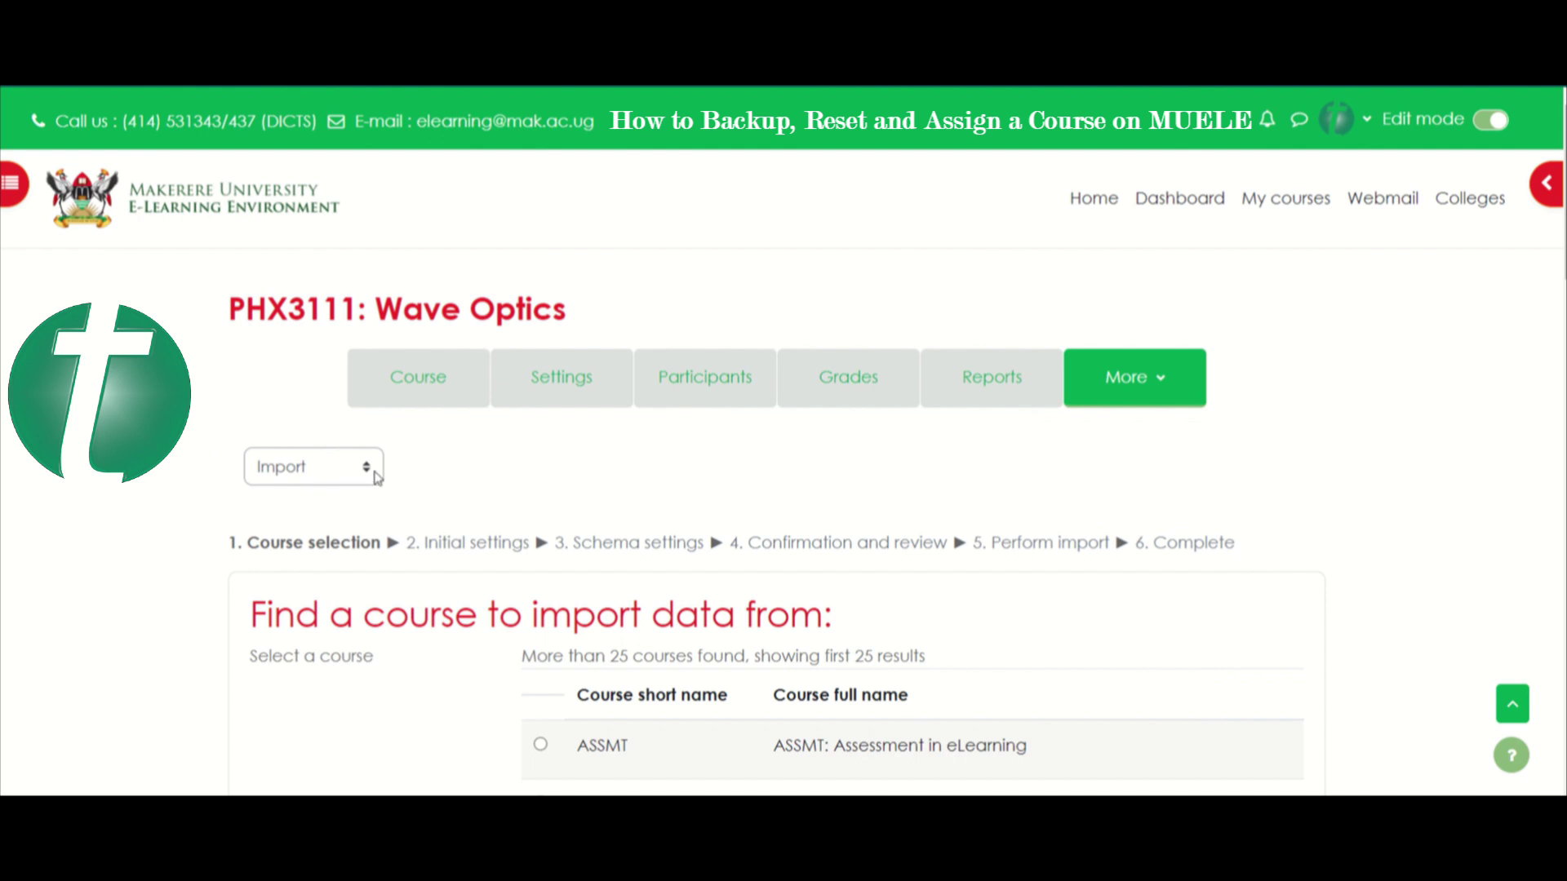
{"action": "left_click", "coordinate": [375, 481]}
{"action": "left_click", "coordinate": [329, 520]}
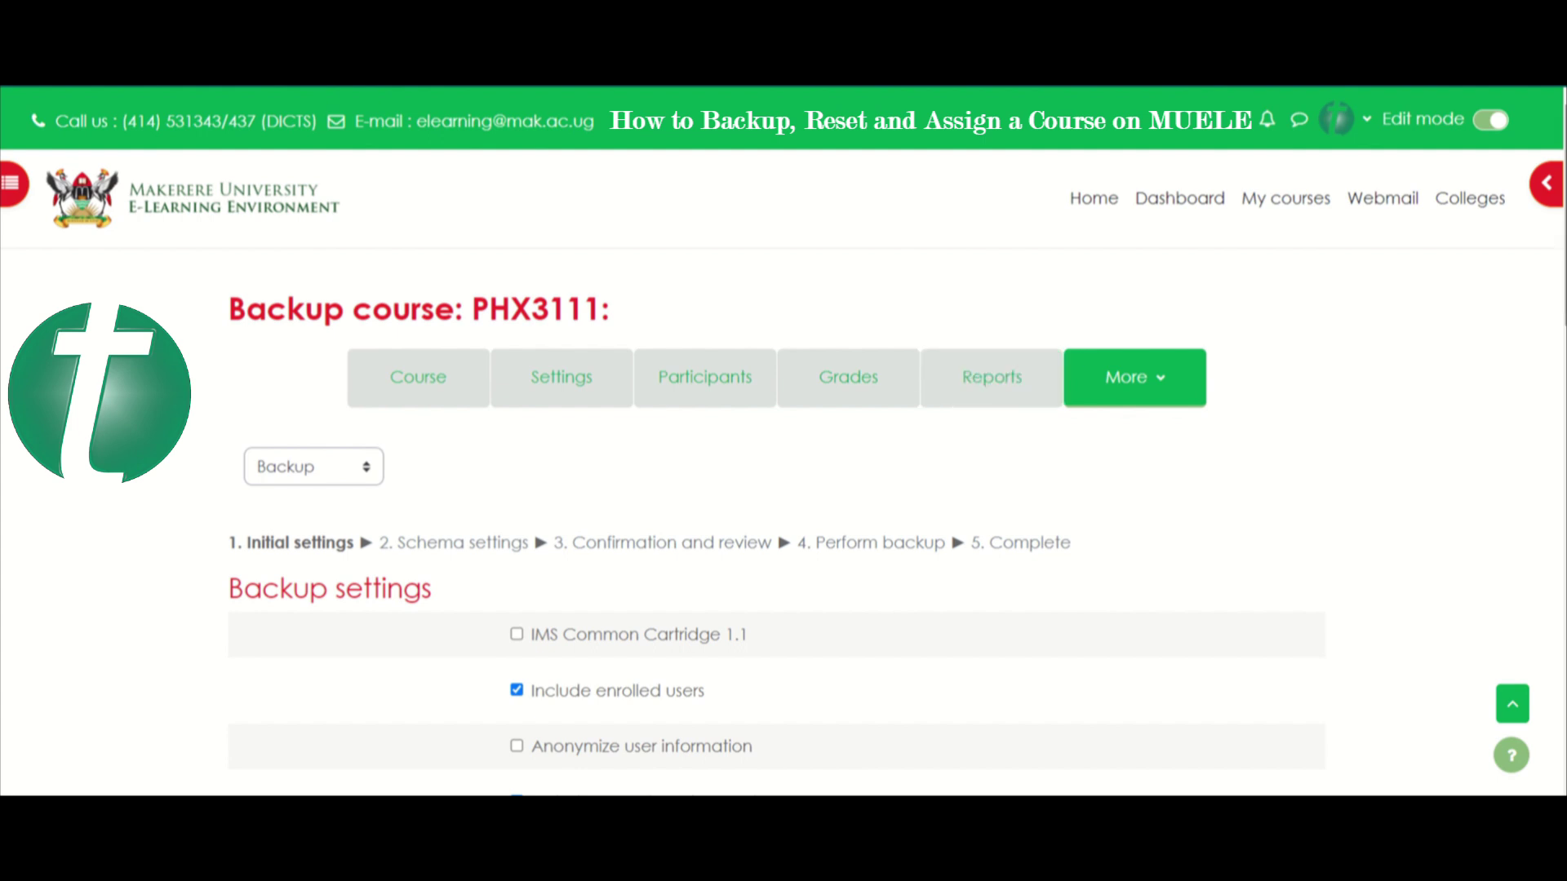
- Include course logs and grade history in the backup settings
{"action": "scroll", "coordinate": [1443, 279], "scroll_direction": "down", "scroll_amount": 5}
{"action": "scroll", "coordinate": [775, 473], "scroll_direction": "down", "scroll_amount": 1}
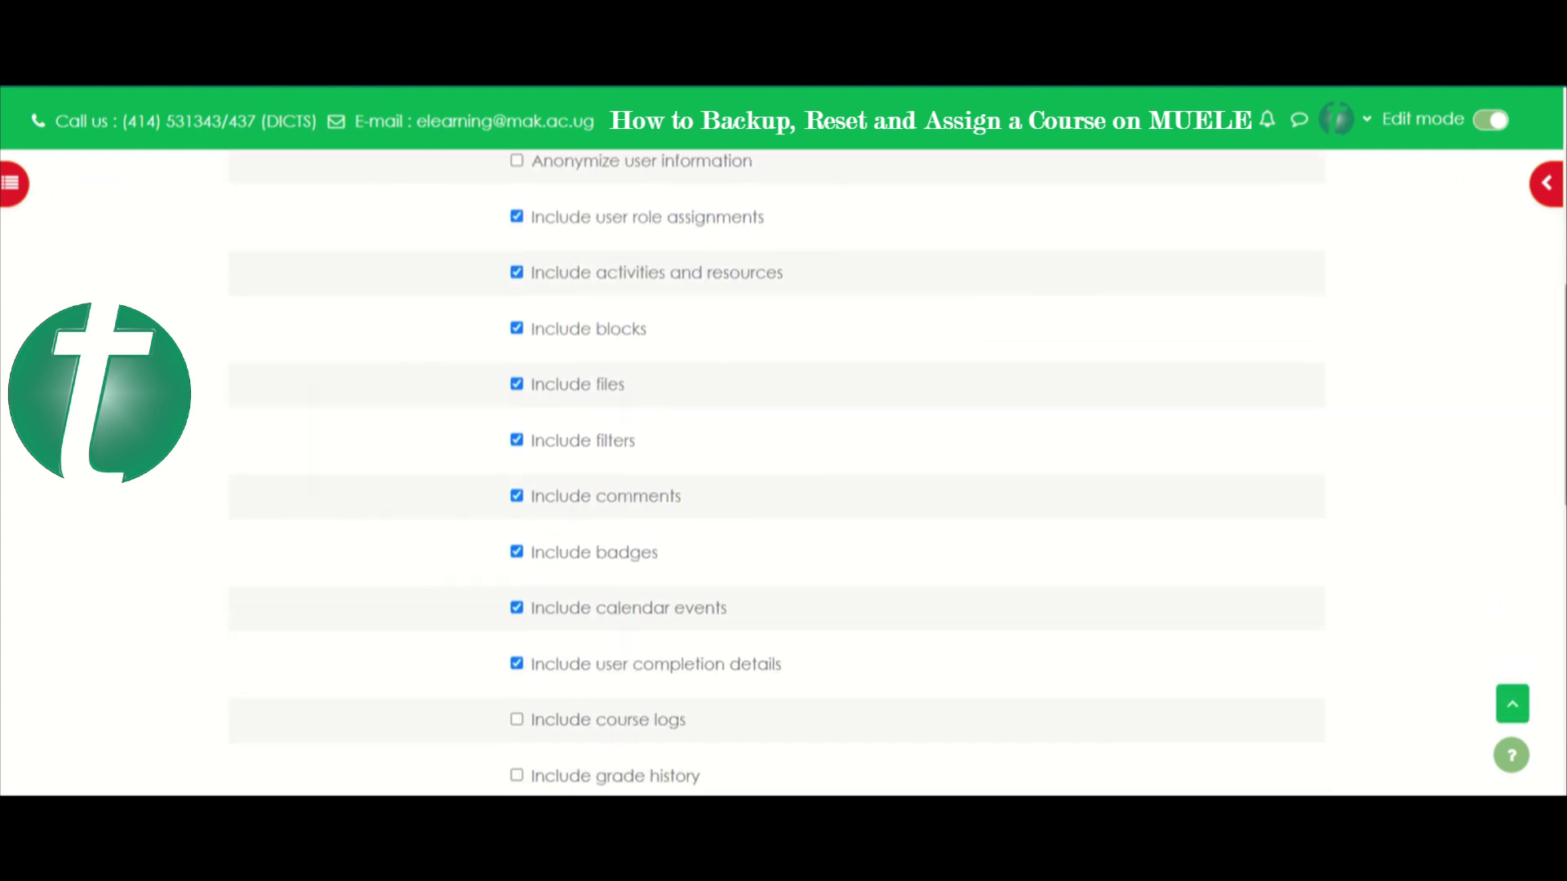
{"action": "scroll", "coordinate": [840, 507], "scroll_direction": "down", "scroll_amount": 3}
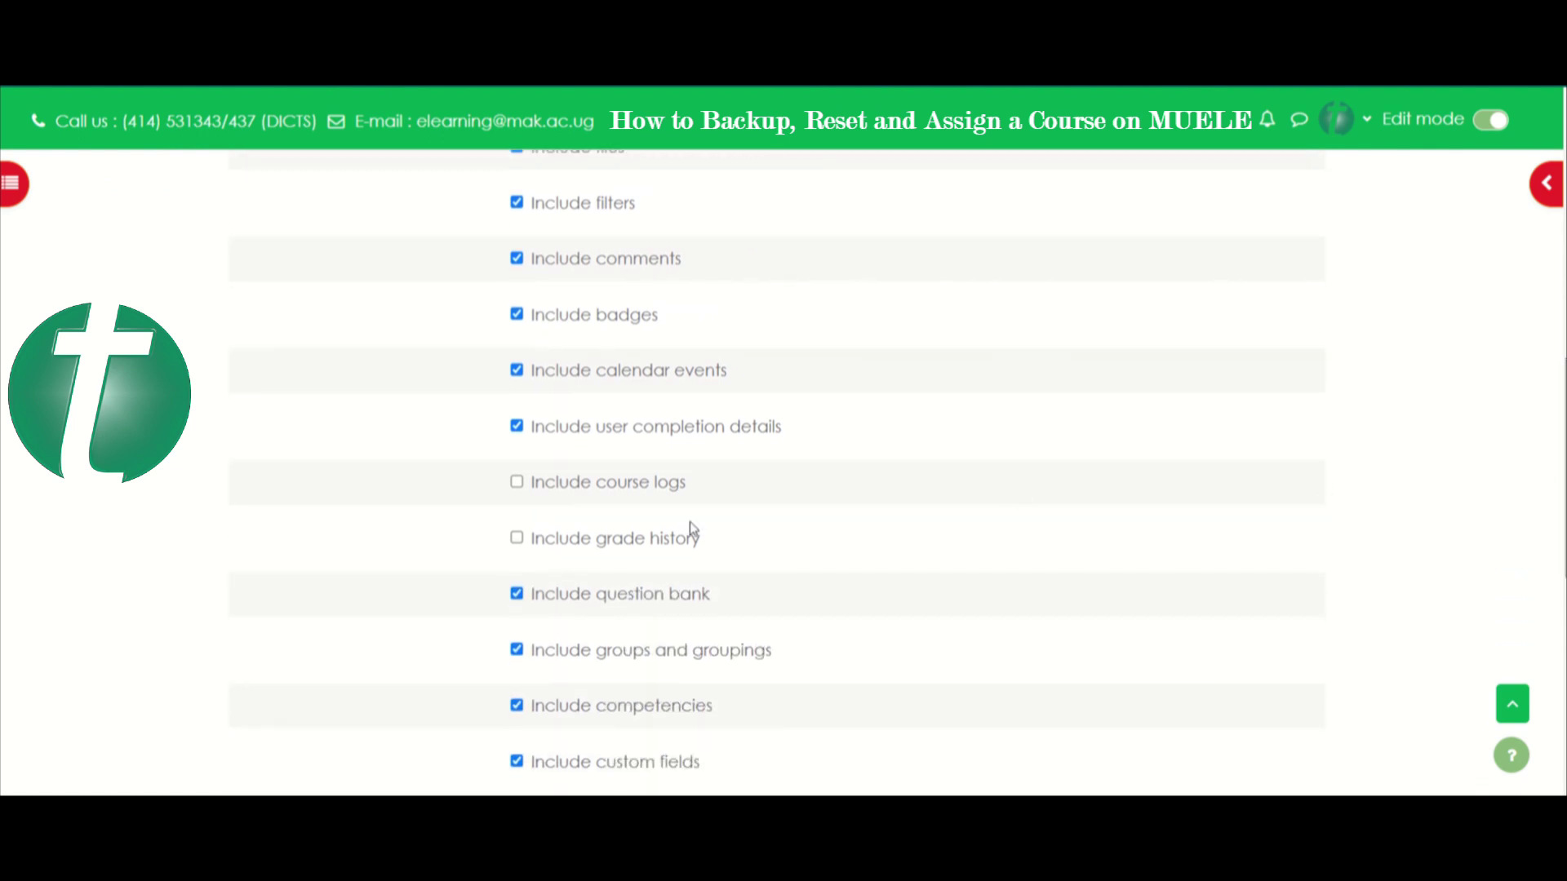
{"action": "left_click", "coordinate": [518, 481]}
{"action": "left_click", "coordinate": [519, 538]}
{"action": "scroll", "coordinate": [1539, 490], "scroll_direction": "down", "scroll_amount": 5}
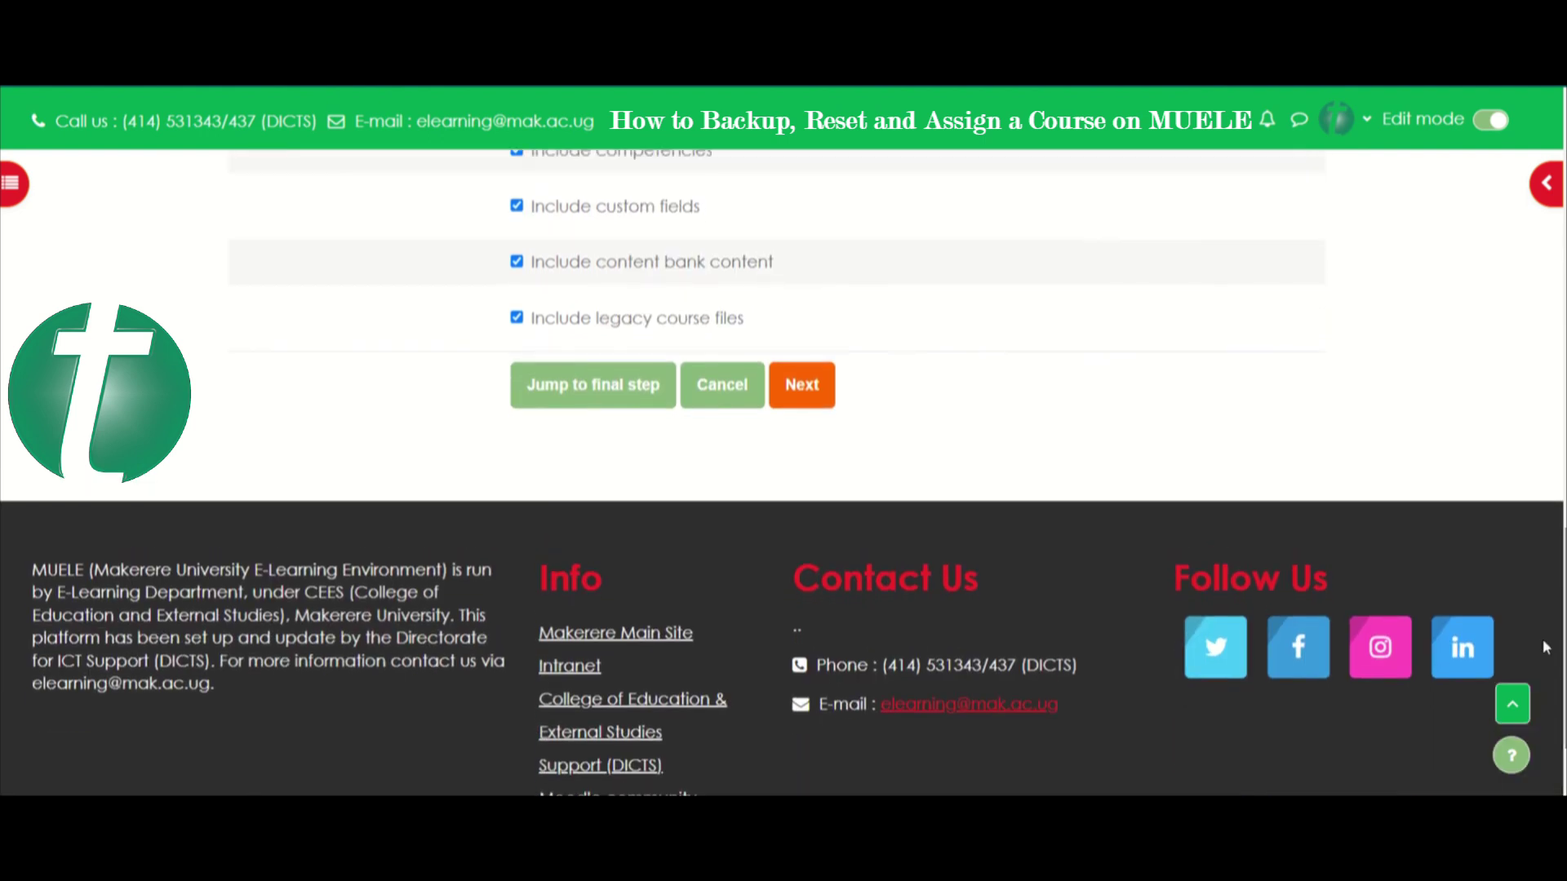
- Run the course backup by skipping directly to the final step, and continue to the Restore page
{"action": "left_click", "coordinate": [611, 391]}
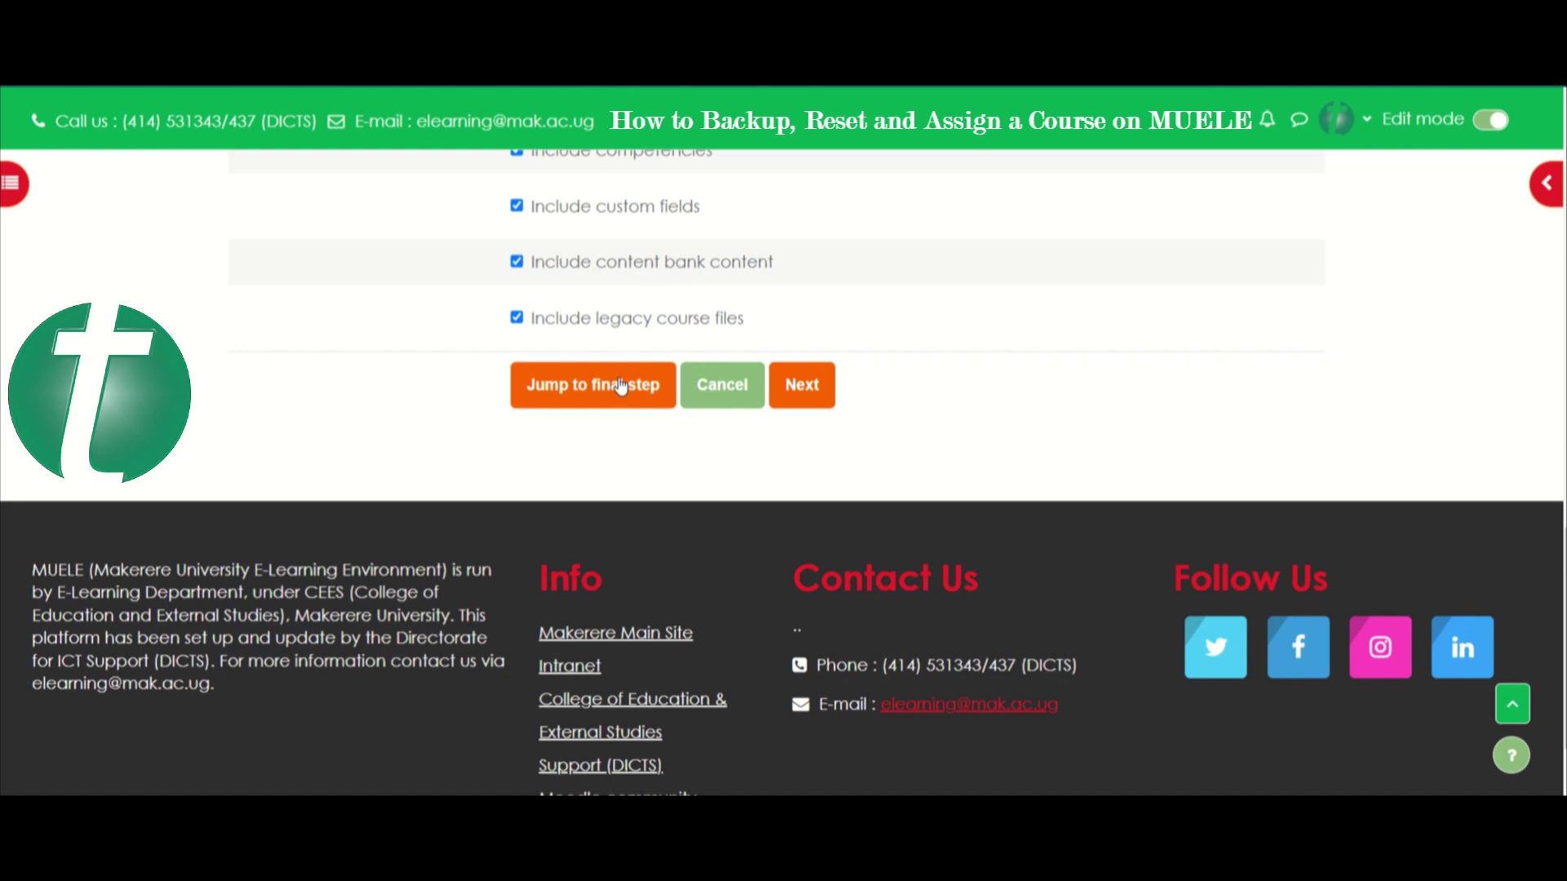
{"action": "left_click", "coordinate": [621, 386]}
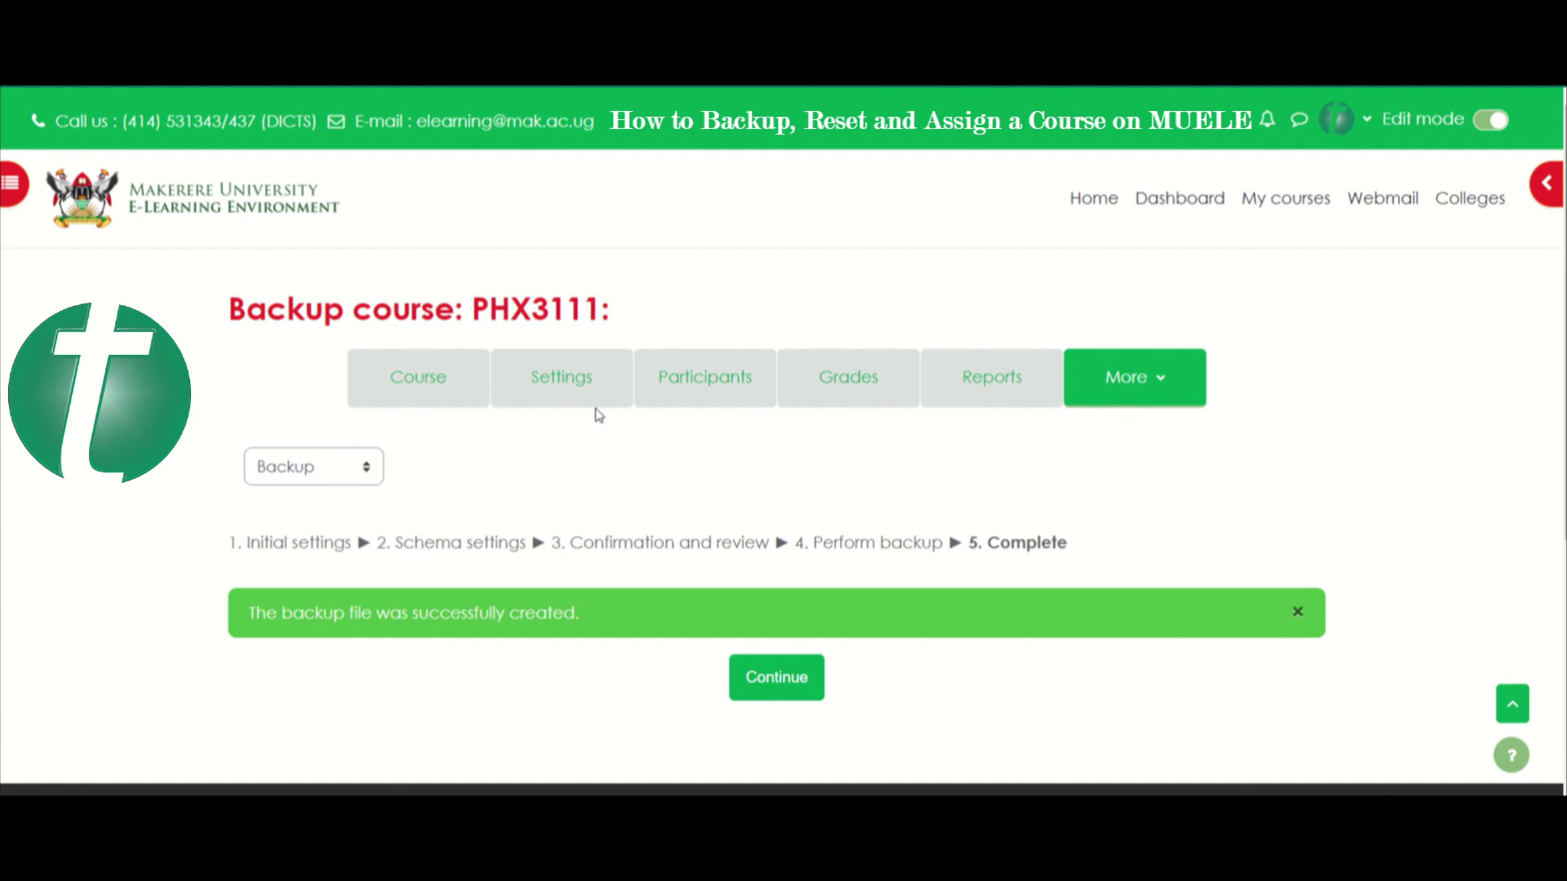
{"action": "left_click", "coordinate": [786, 690]}
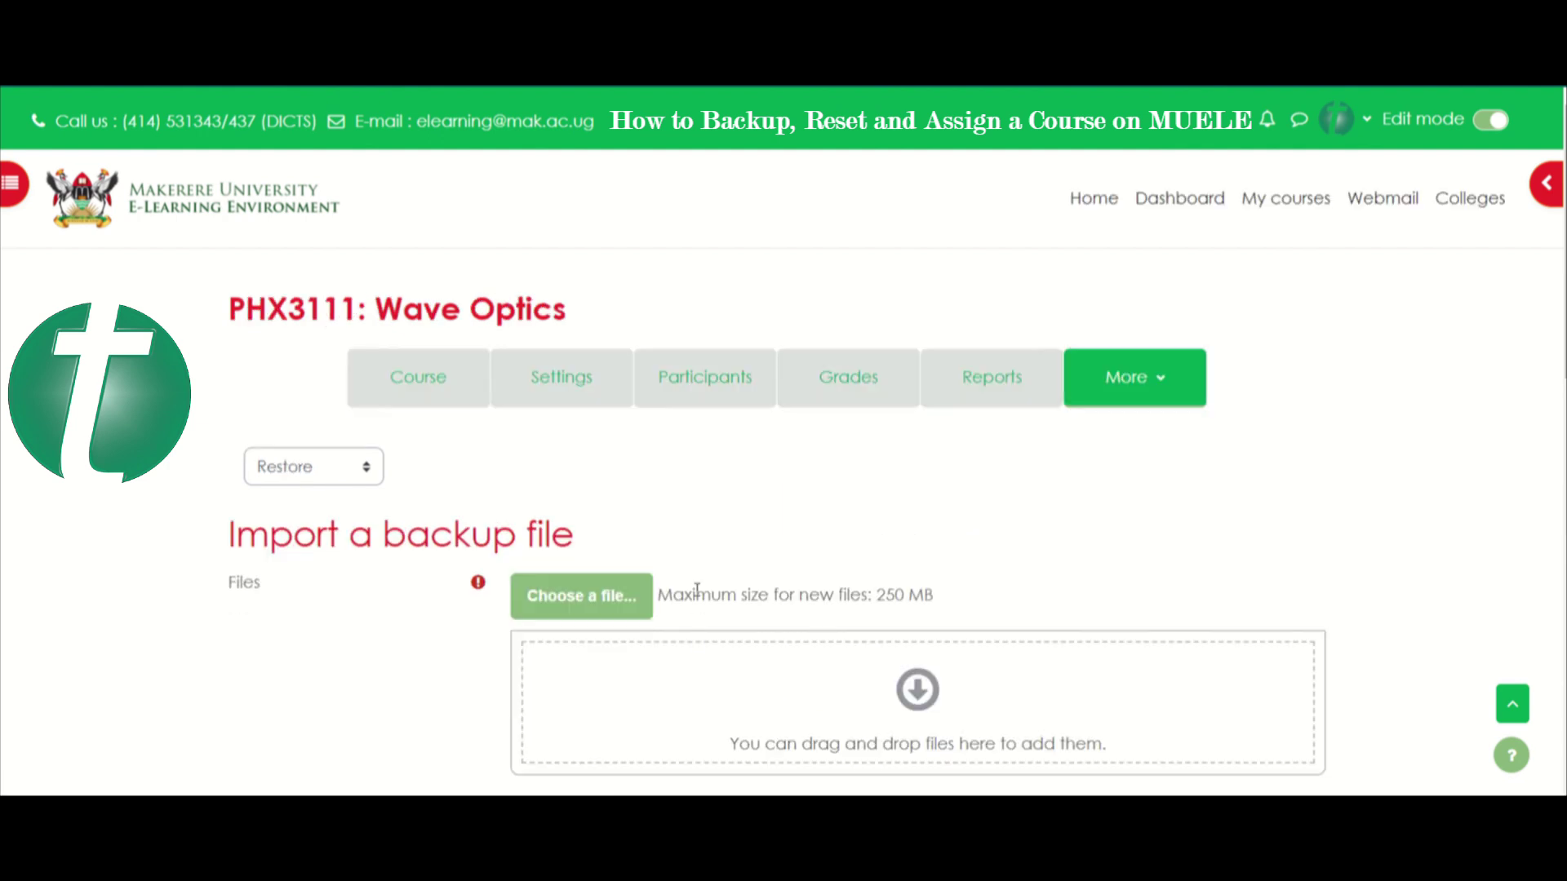
- Review the backup files listed in the course backup area and the user private backup area
{"action": "scroll", "coordinate": [1560, 590], "scroll_direction": "down", "scroll_amount": 6}
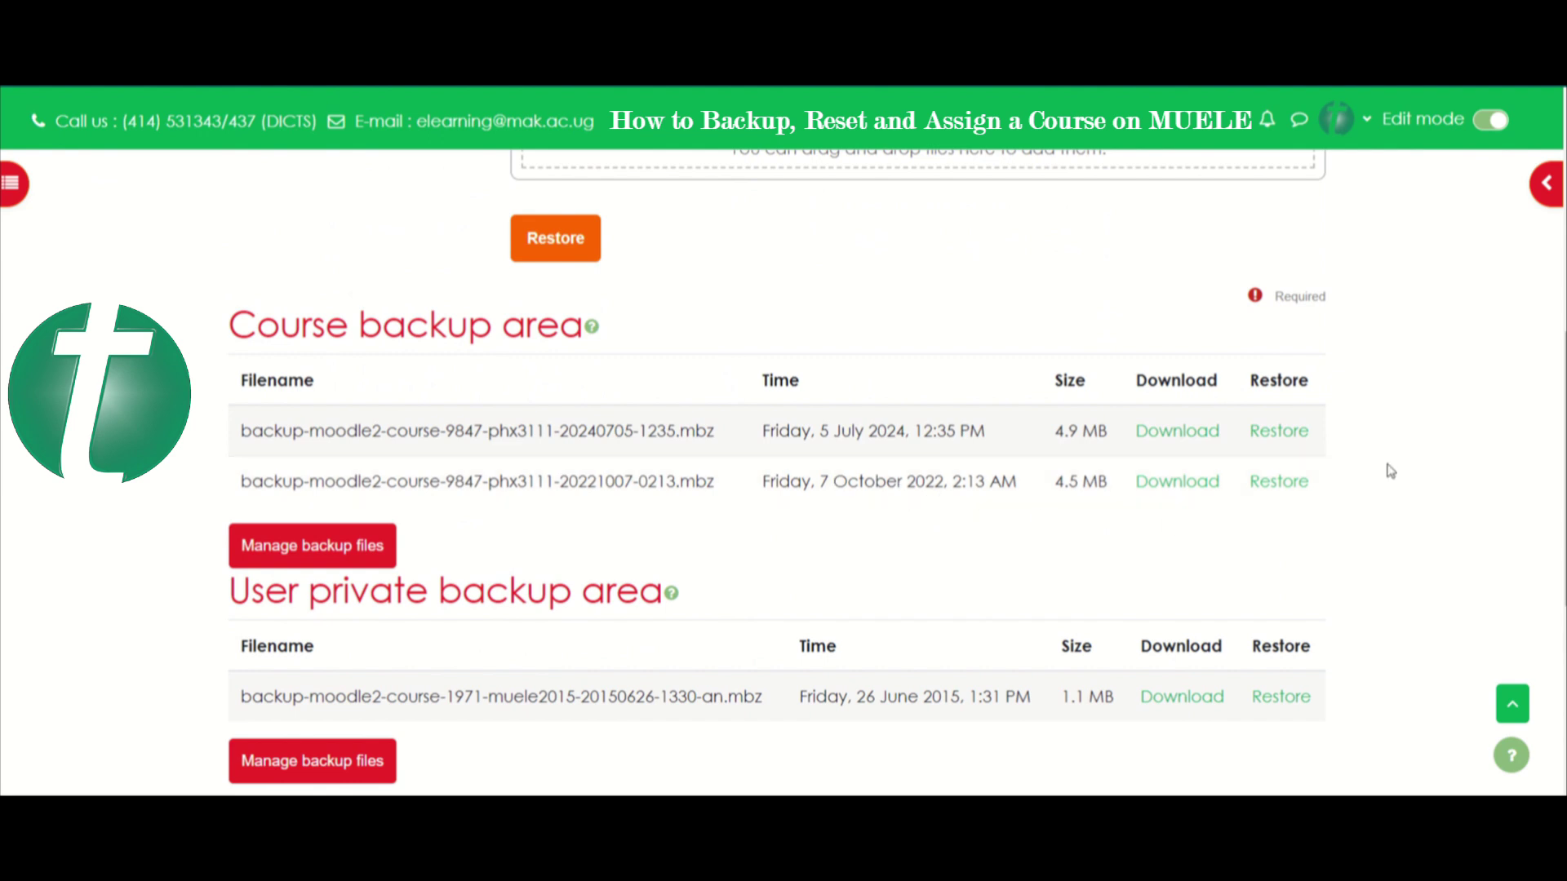
{"action": "scroll", "coordinate": [940, 499], "scroll_direction": "down", "scroll_amount": 3}
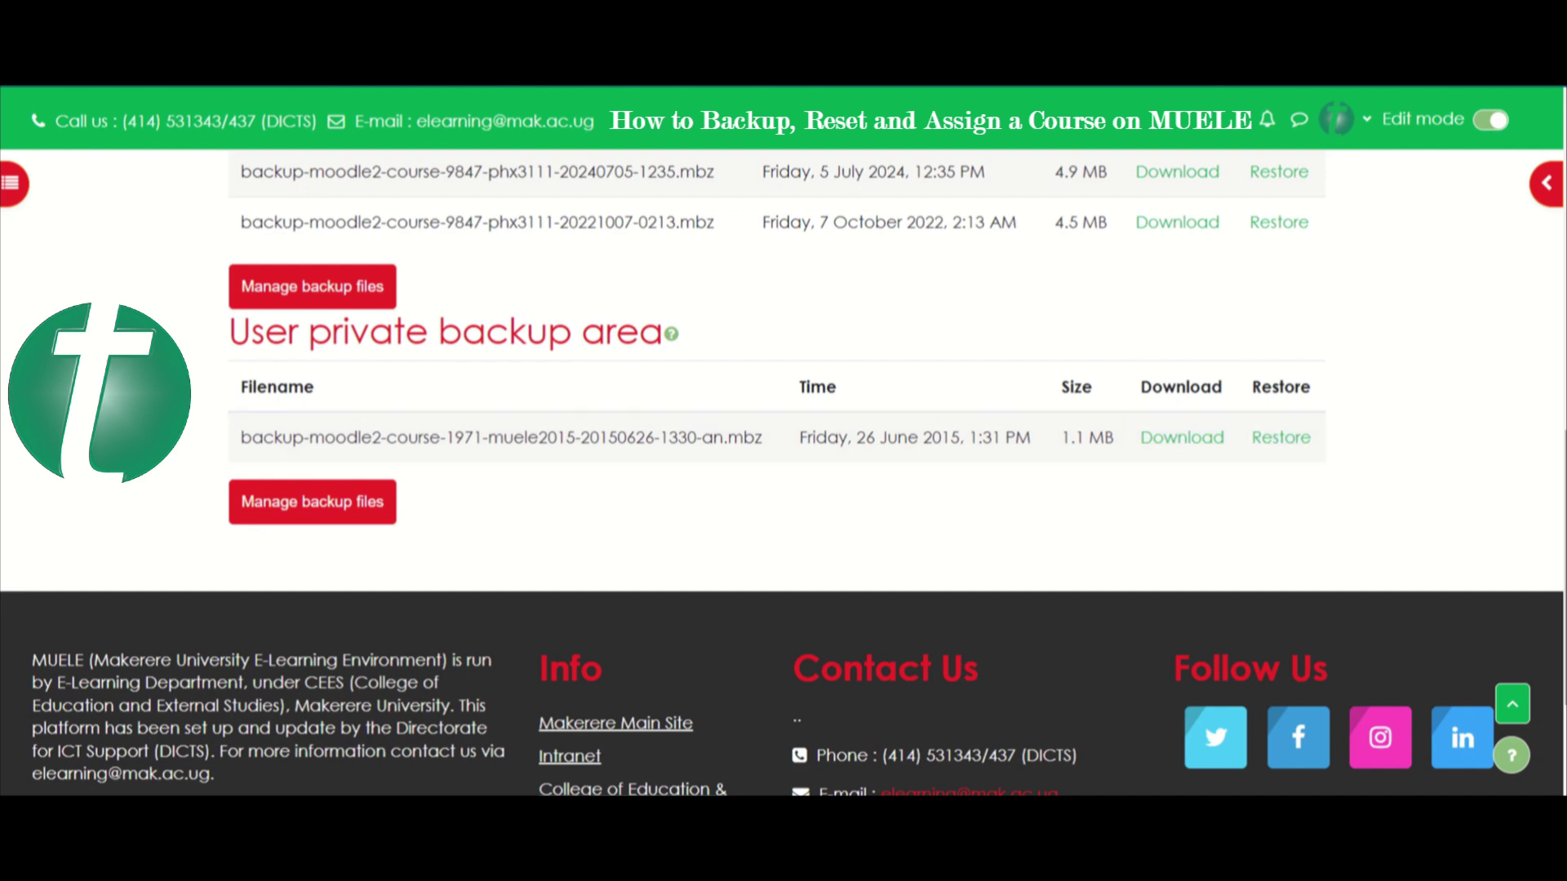
{"action": "scroll", "coordinate": [1553, 543], "scroll_direction": "up", "scroll_amount": 6}
{"action": "scroll", "coordinate": [1553, 542], "scroll_direction": "down", "scroll_amount": 3}
{"action": "scroll", "coordinate": [776, 474], "scroll_direction": "down", "scroll_amount": 1}
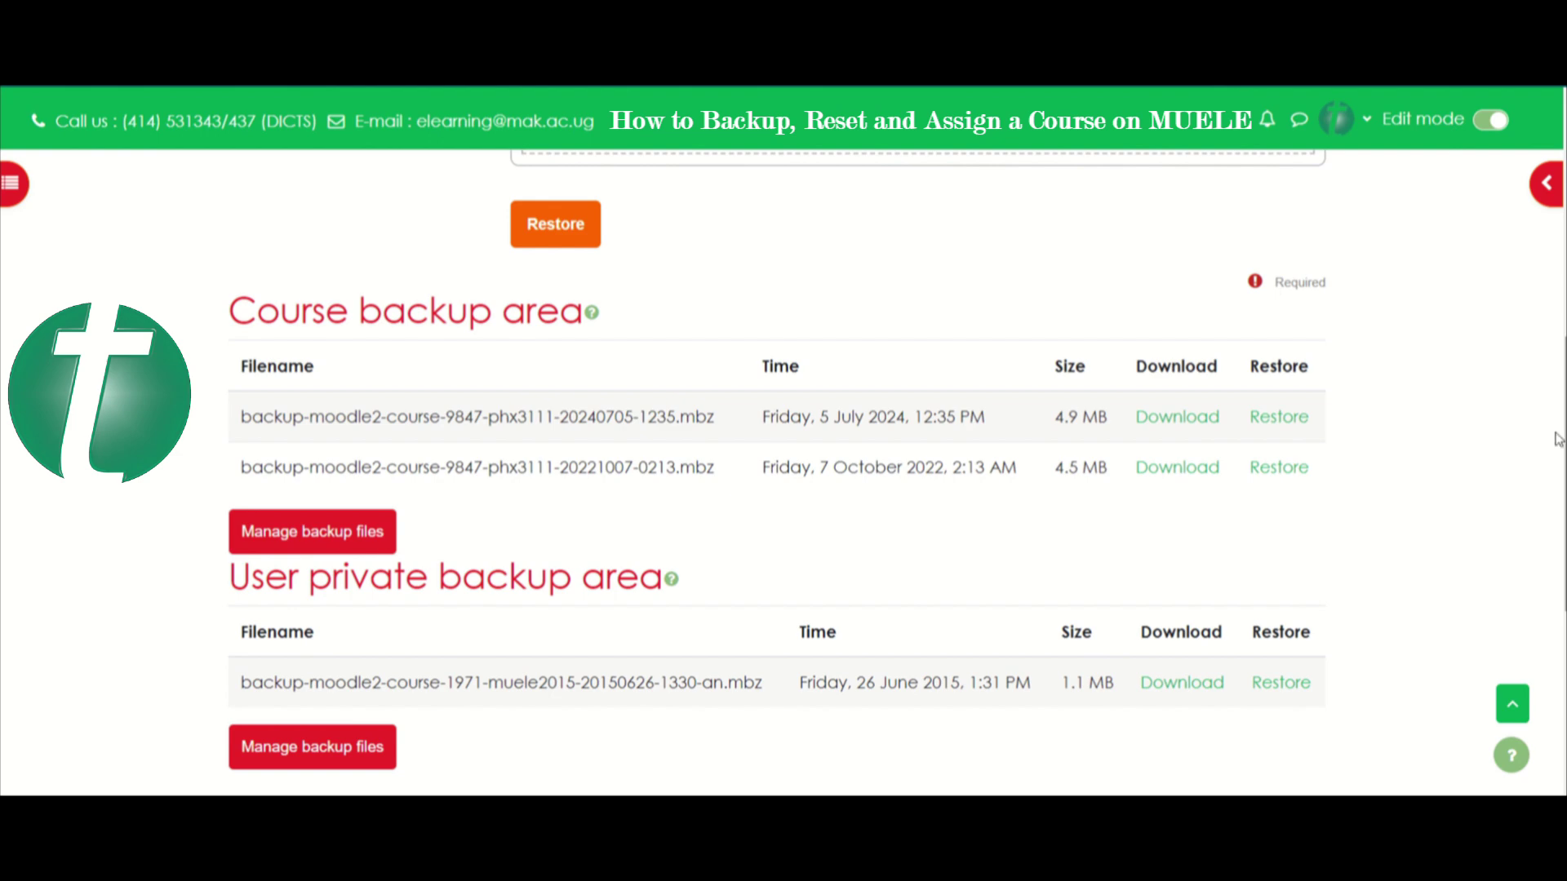
{"action": "scroll", "coordinate": [783, 473], "scroll_direction": "up", "scroll_amount": 7}
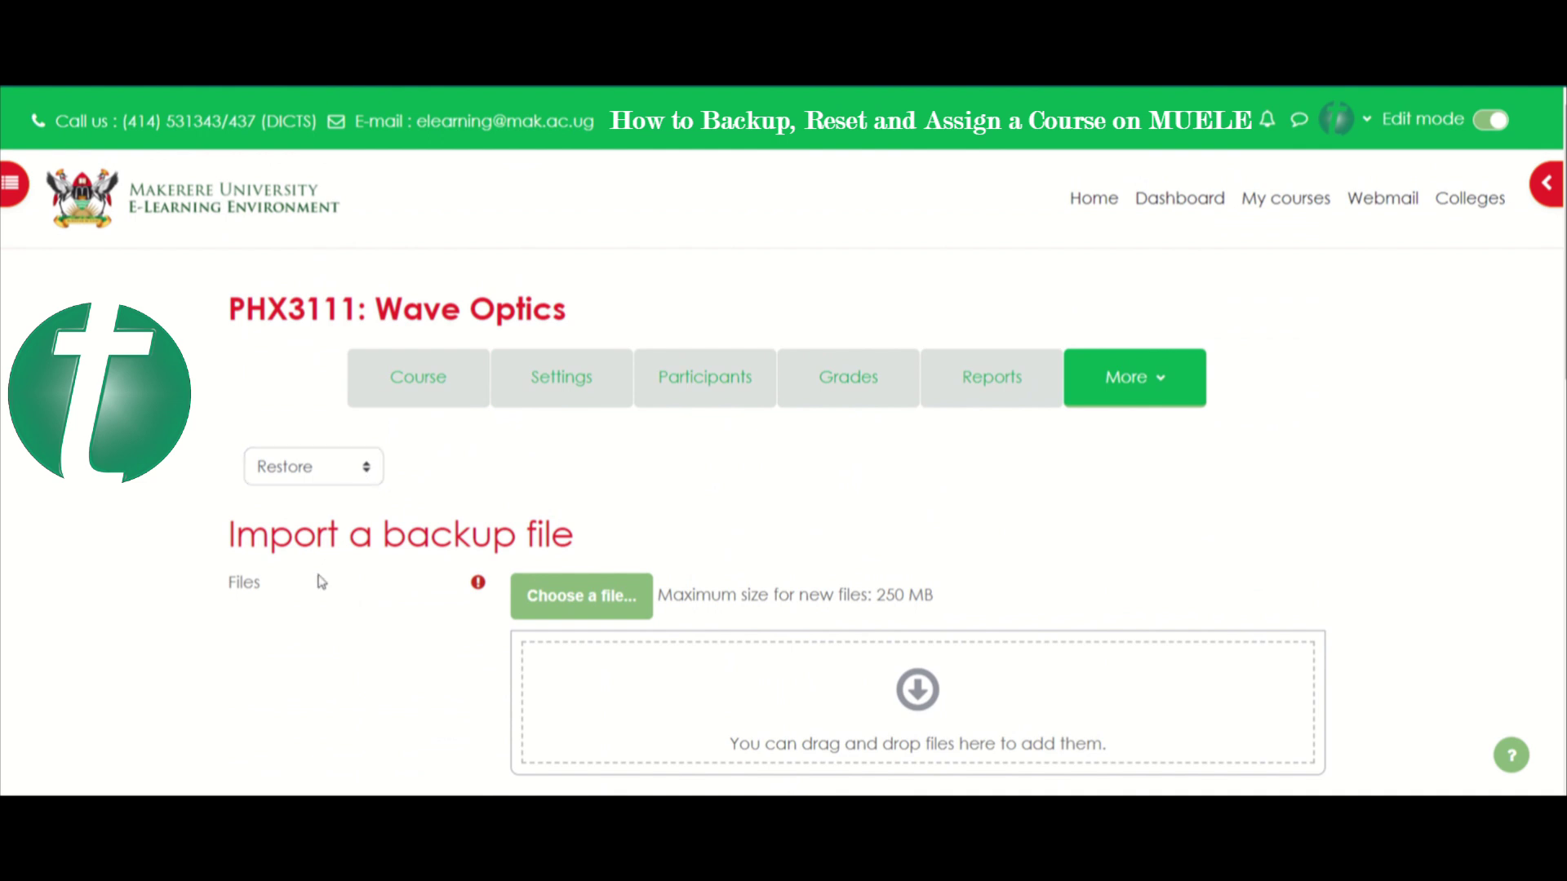
- Switch PHX3111: Wave Optics from Restore to Reset and enable both the course start date and the course end date
{"action": "left_click", "coordinate": [299, 582]}
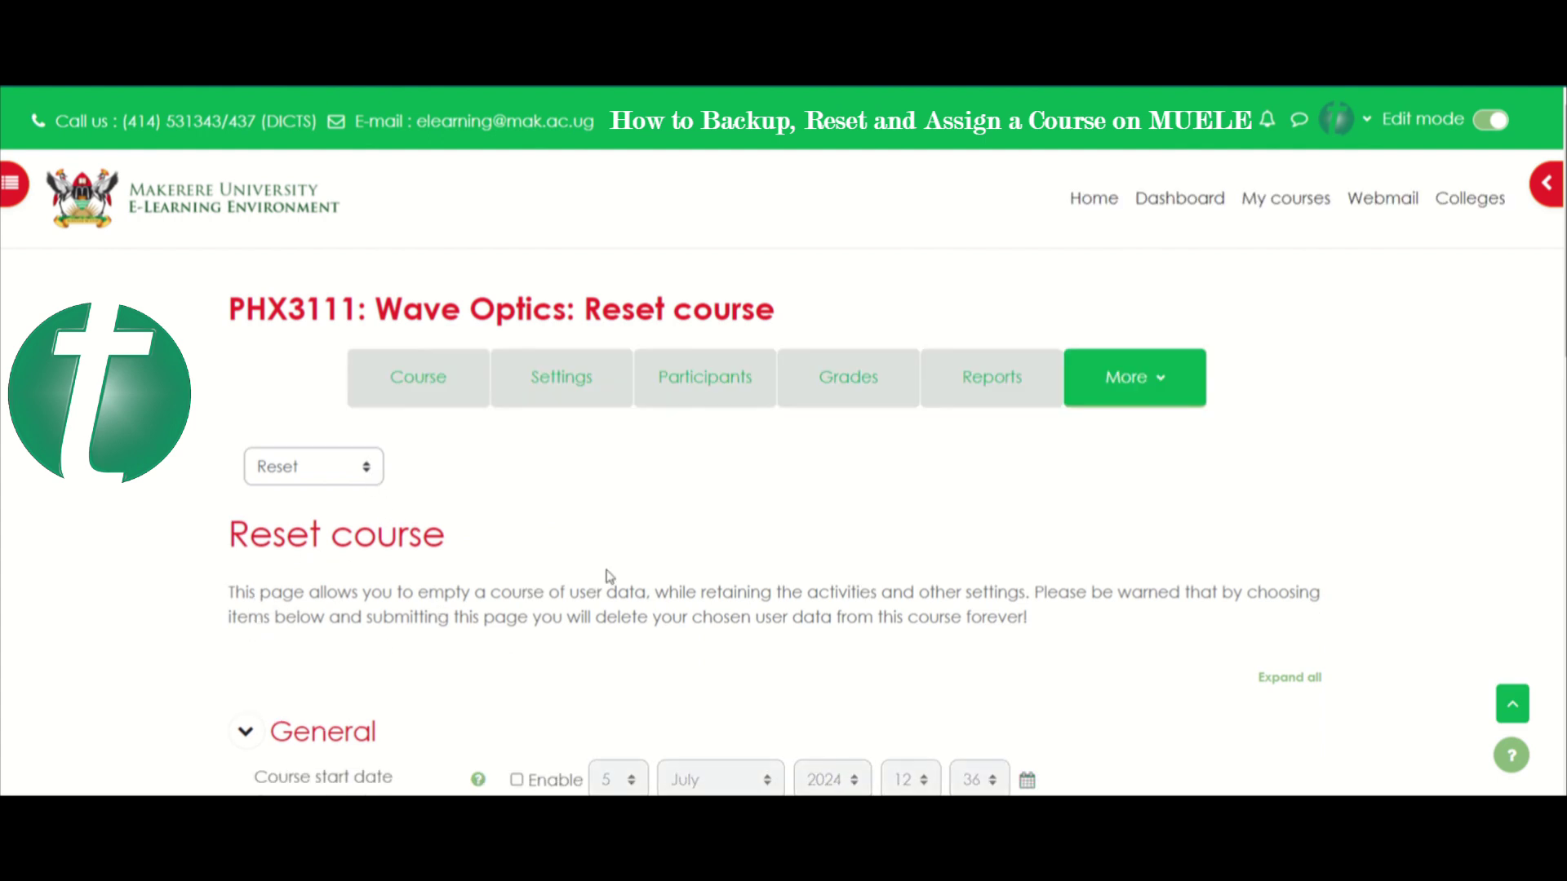
{"action": "scroll", "coordinate": [936, 467], "scroll_direction": "down", "scroll_amount": 5}
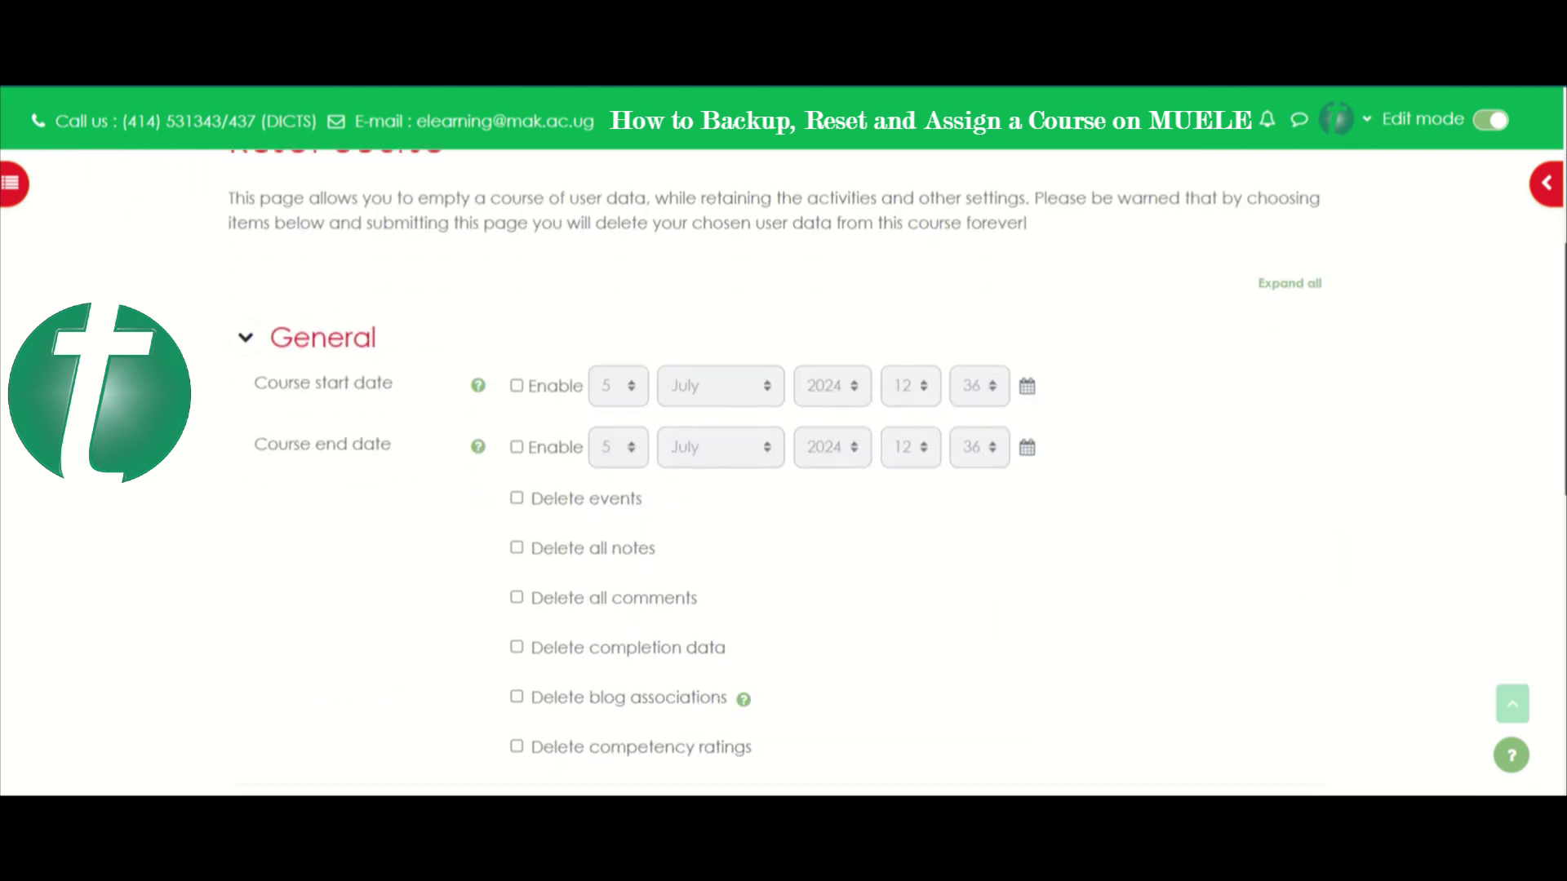
{"action": "left_click", "coordinate": [517, 385]}
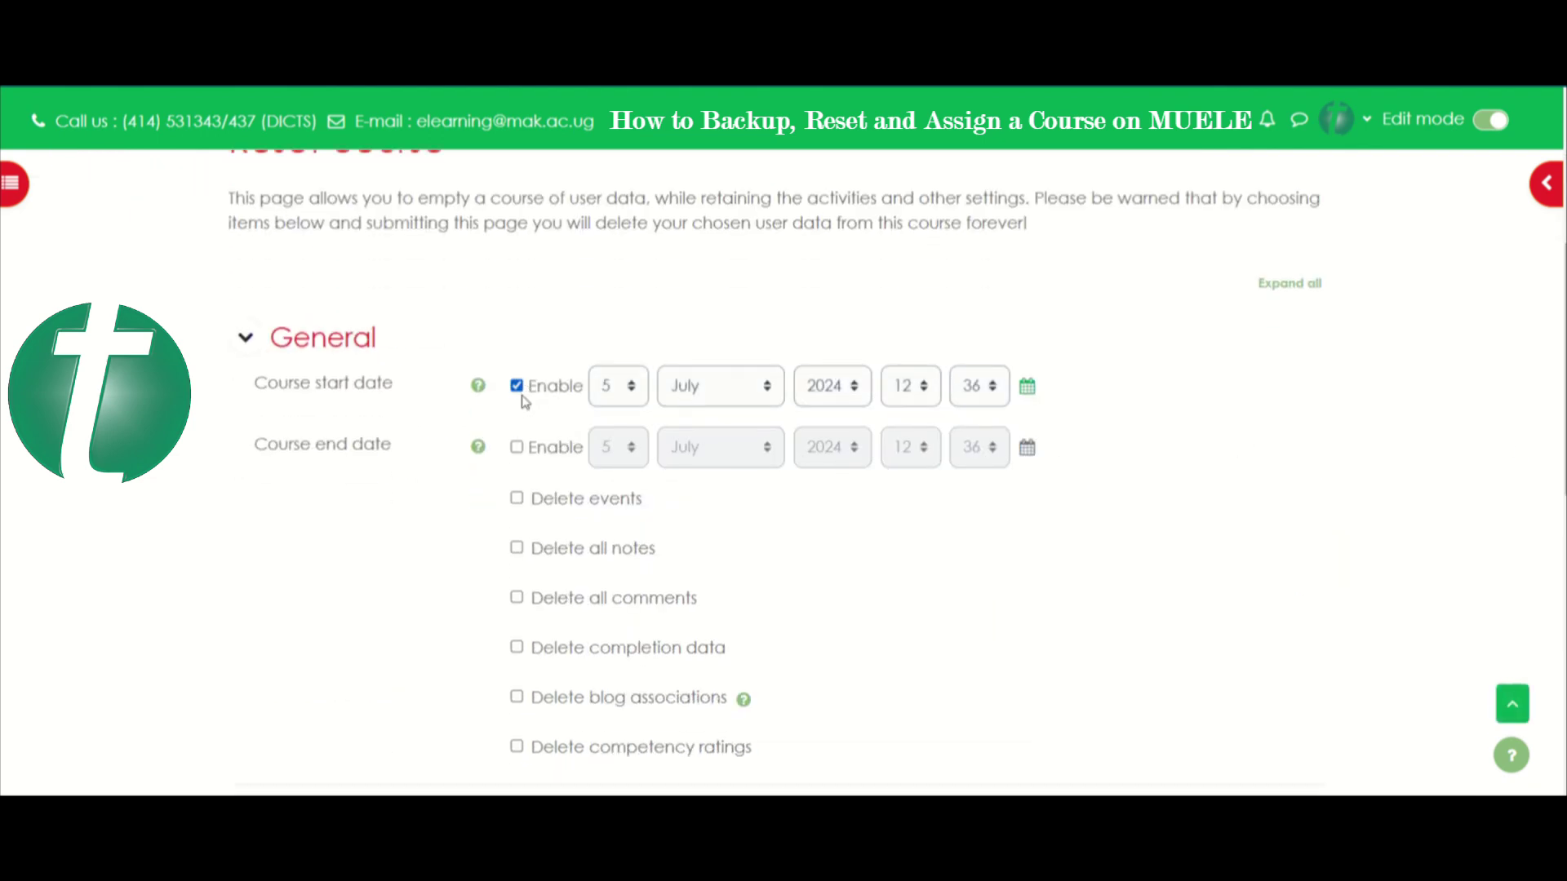
{"action": "left_click", "coordinate": [519, 450]}
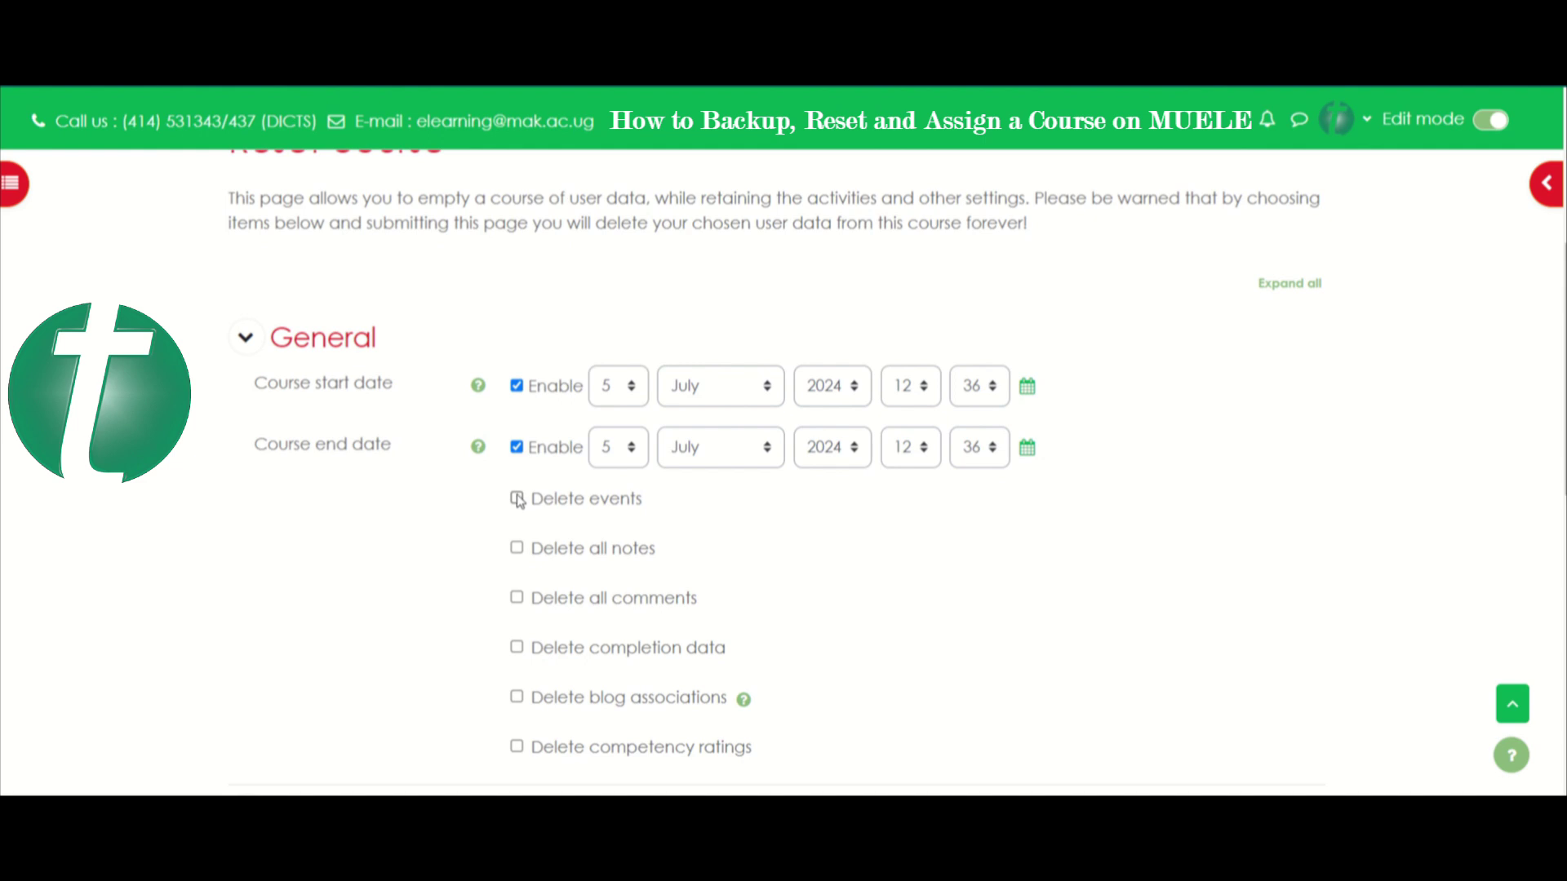
- Read the help for the course start date and set that date to 12 August 2024, 00:00
{"action": "left_click", "coordinate": [479, 386]}
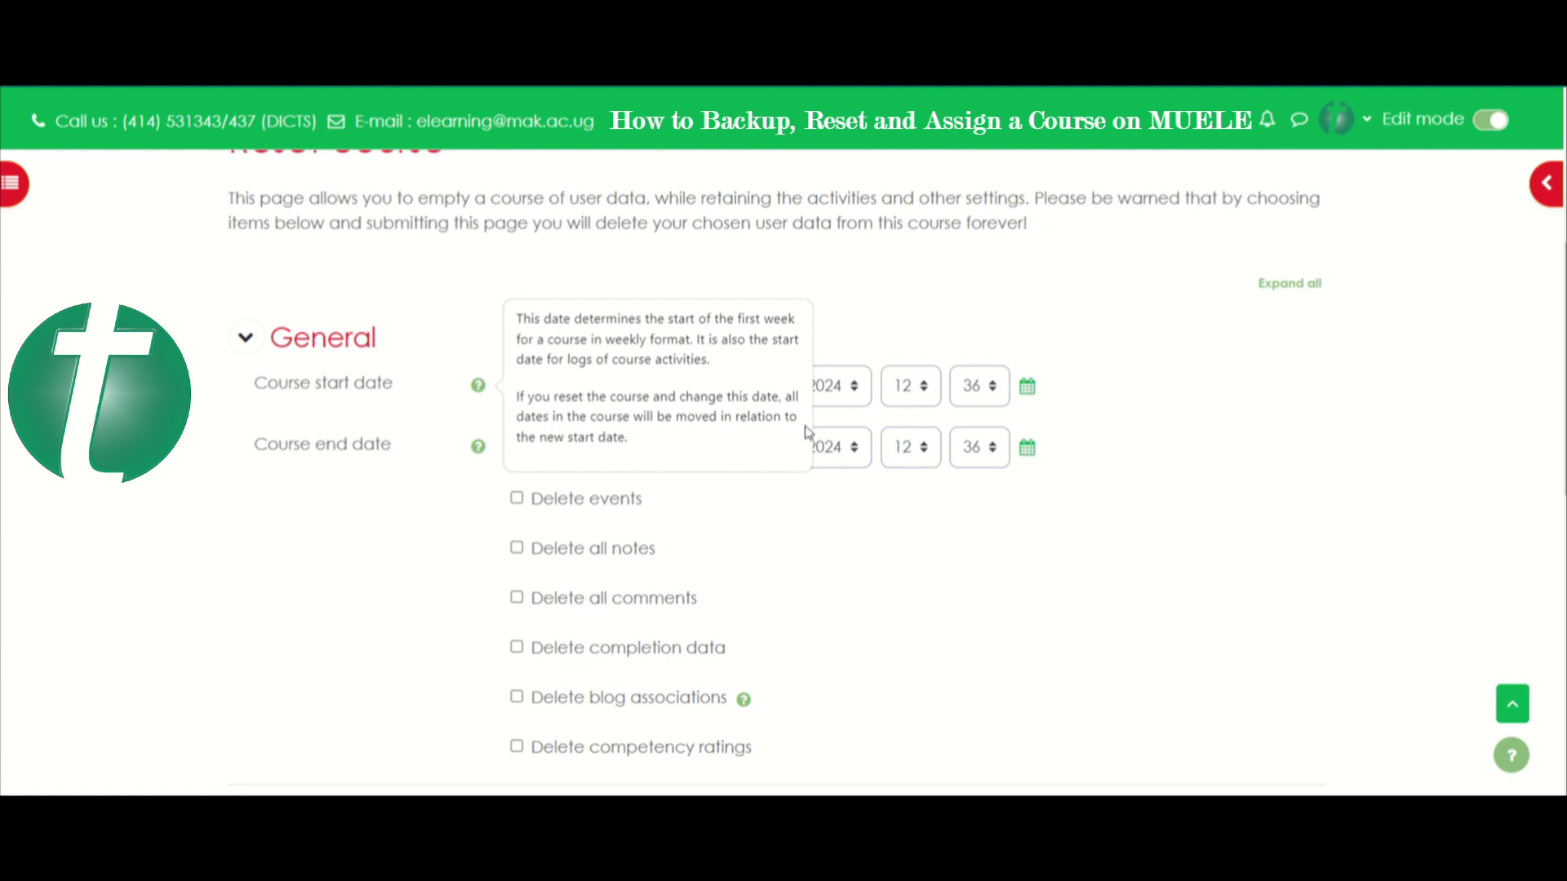
{"action": "left_click", "coordinate": [950, 334]}
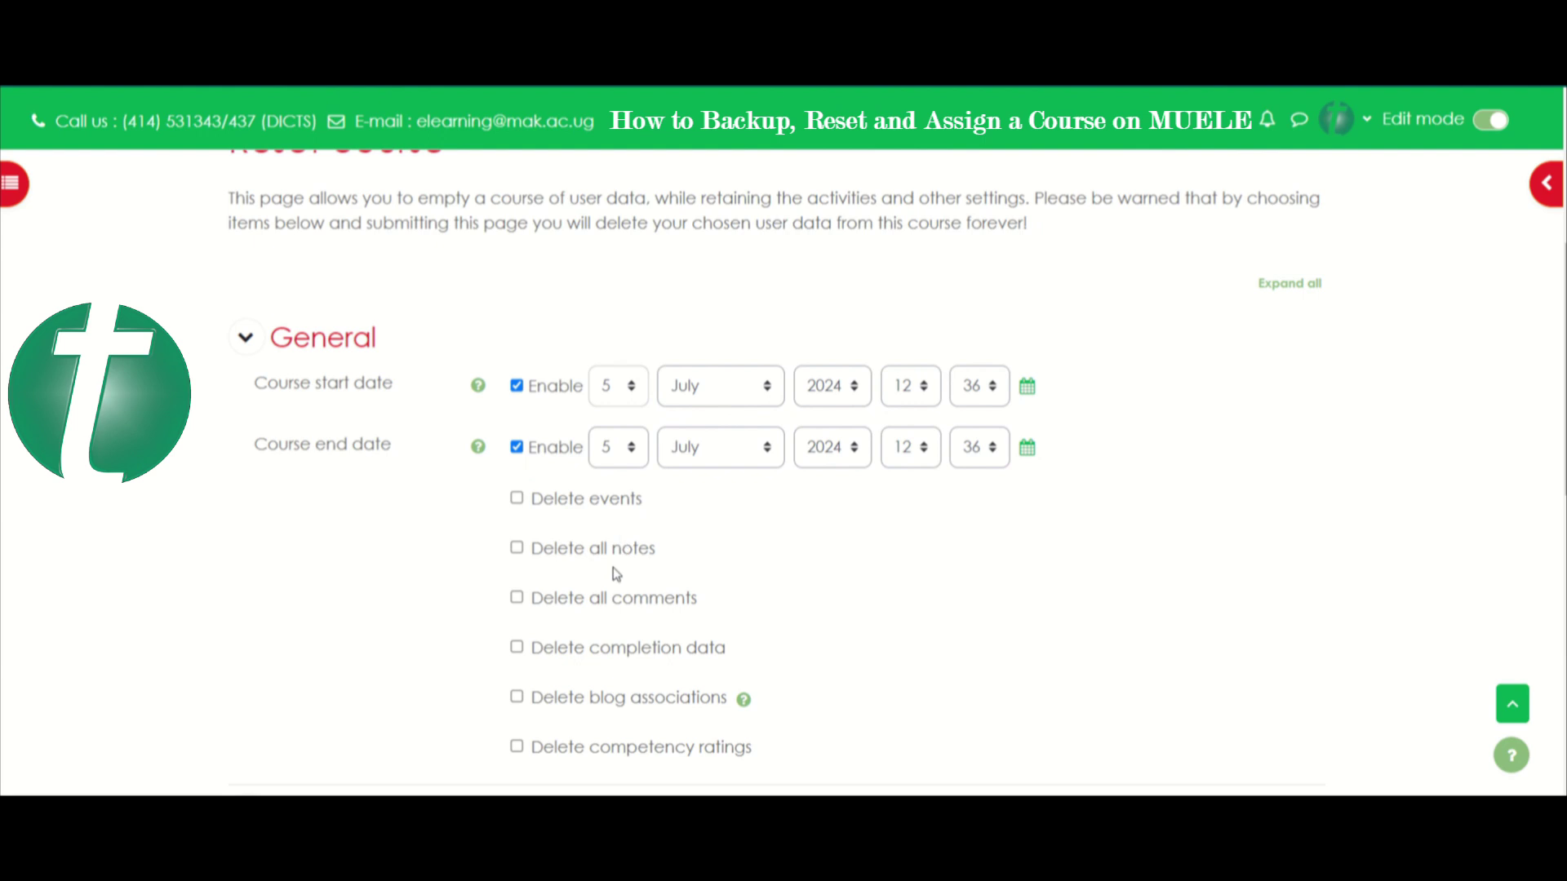
{"action": "type", "text": "12"}
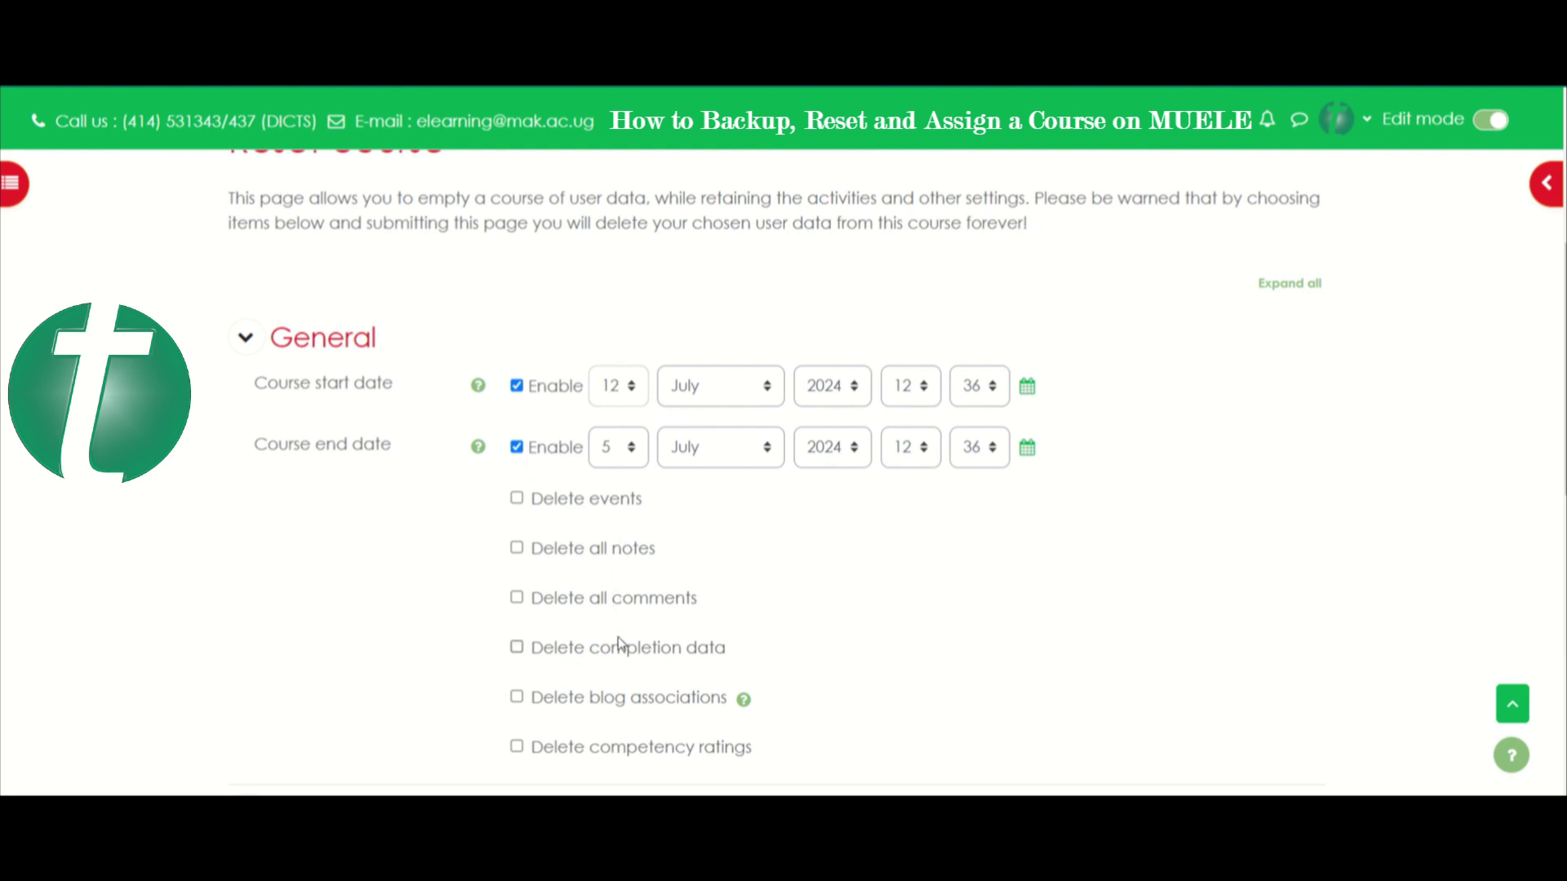
{"action": "left_click", "coordinate": [712, 560]}
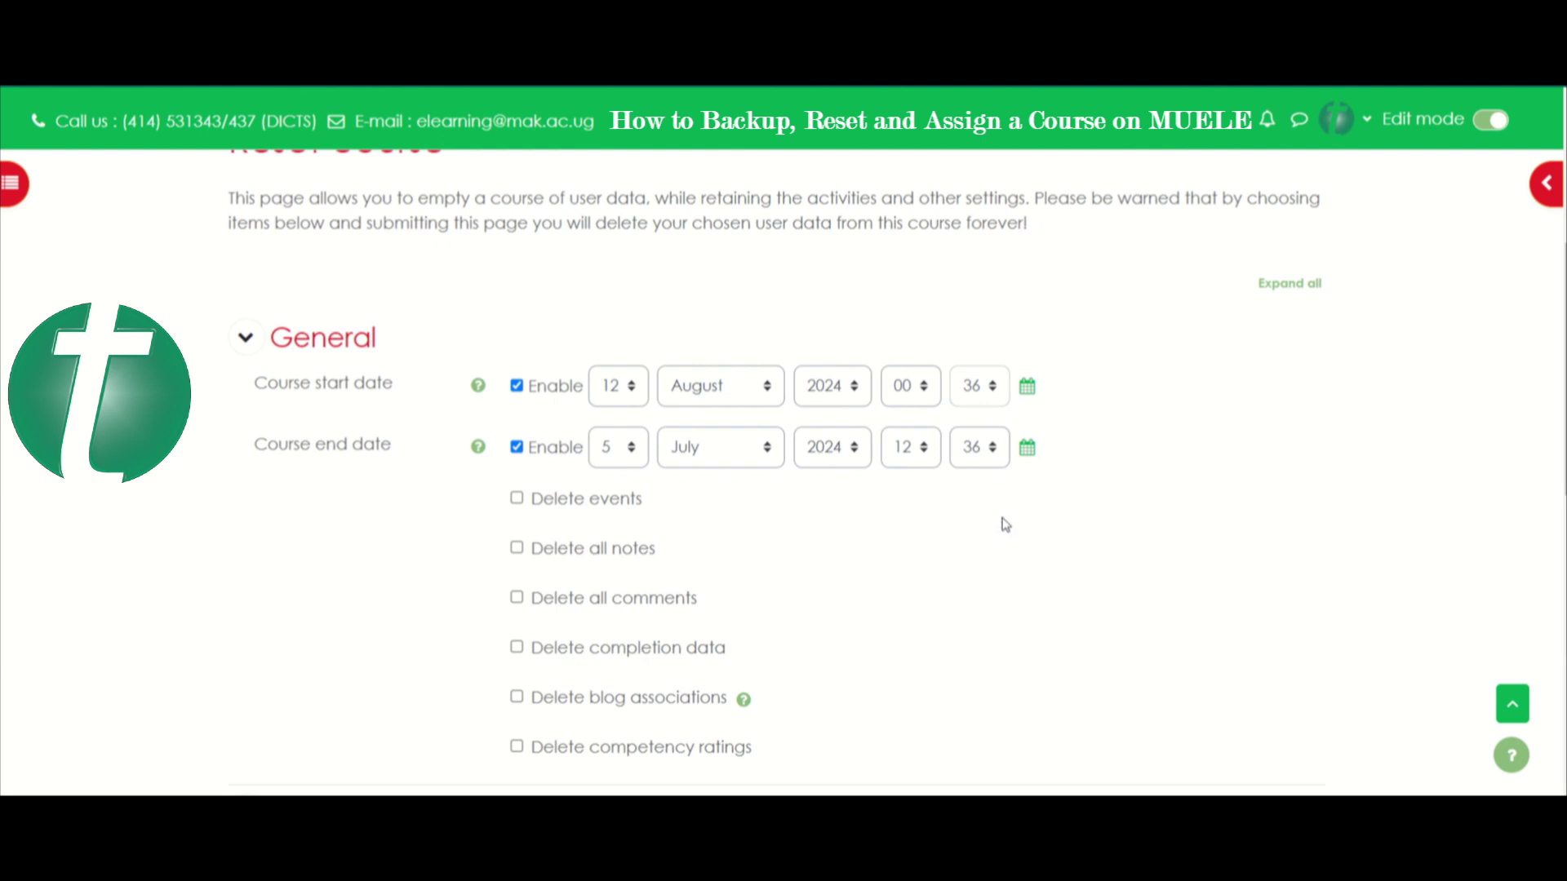
{"action": "left_click", "coordinate": [976, 432]}
- Set the course end date to 31 December 2024 and choose its hour and minute
{"action": "left_click", "coordinate": [627, 445]}
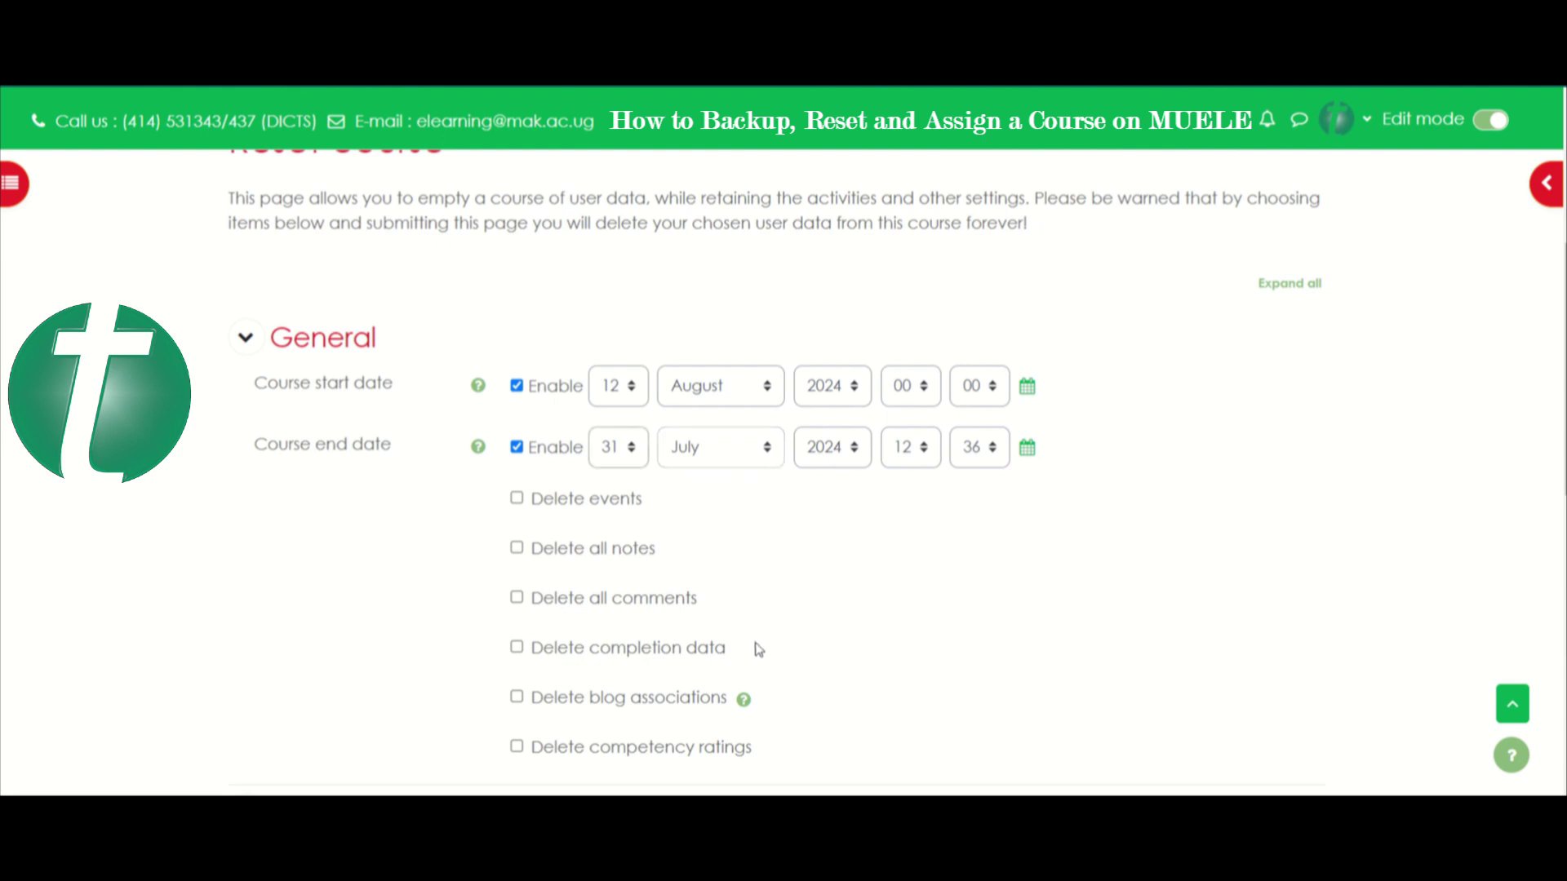
{"action": "left_click", "coordinate": [744, 700]}
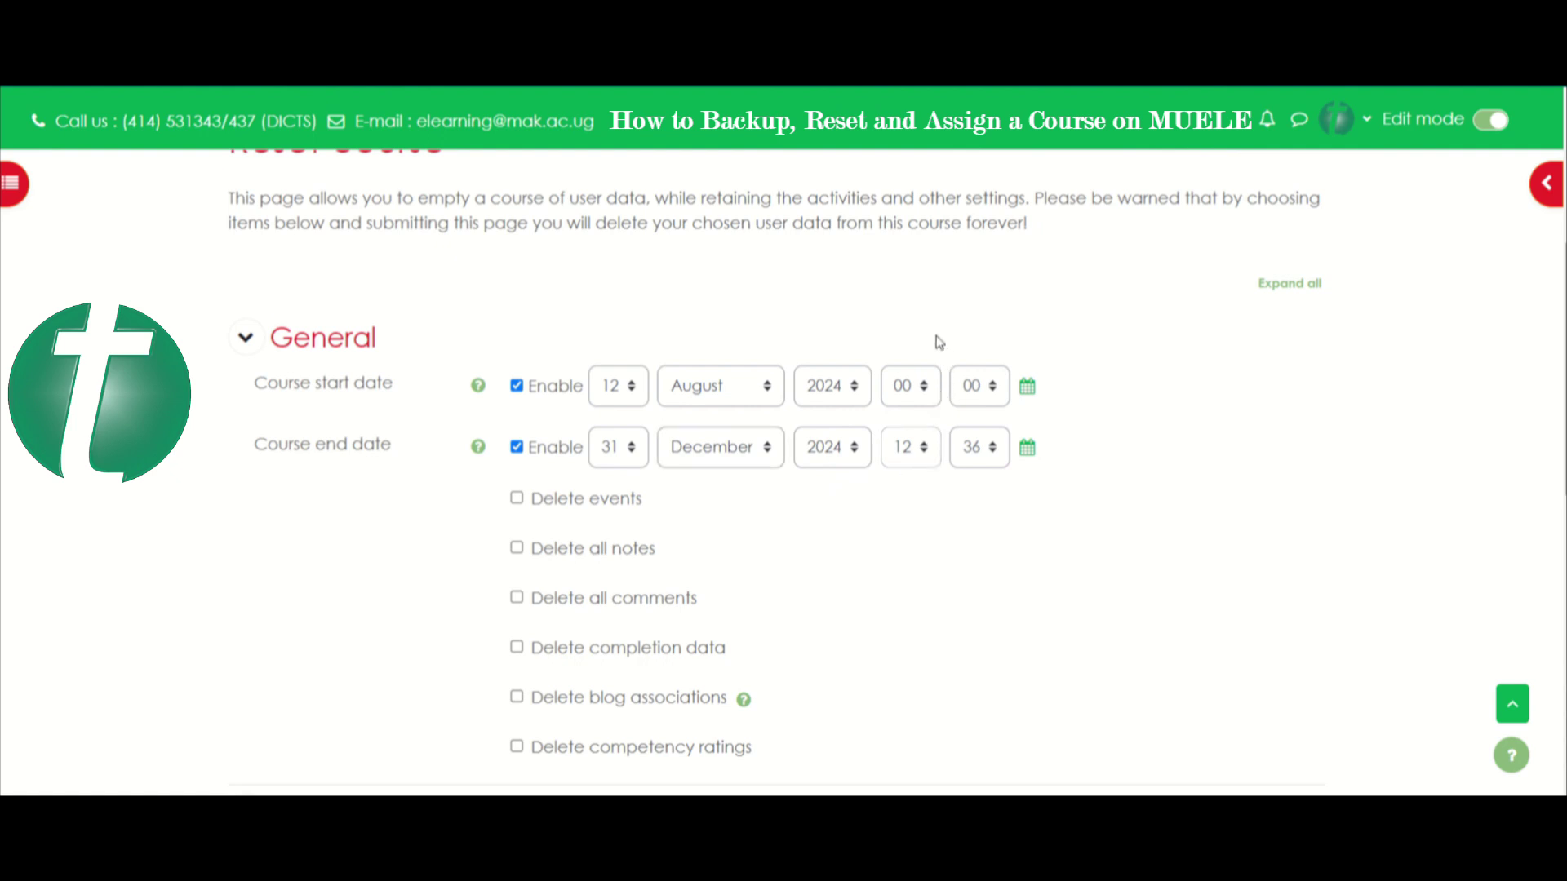
{"action": "left_click", "coordinate": [907, 434]}
{"action": "left_click", "coordinate": [988, 431]}
- Expand the Roles section of the reset settings and choose Student as the role to unenrol
{"action": "scroll", "coordinate": [1542, 547], "scroll_direction": "down", "scroll_amount": 10}
{"action": "scroll", "coordinate": [1542, 547], "scroll_direction": "up", "scroll_amount": 3}
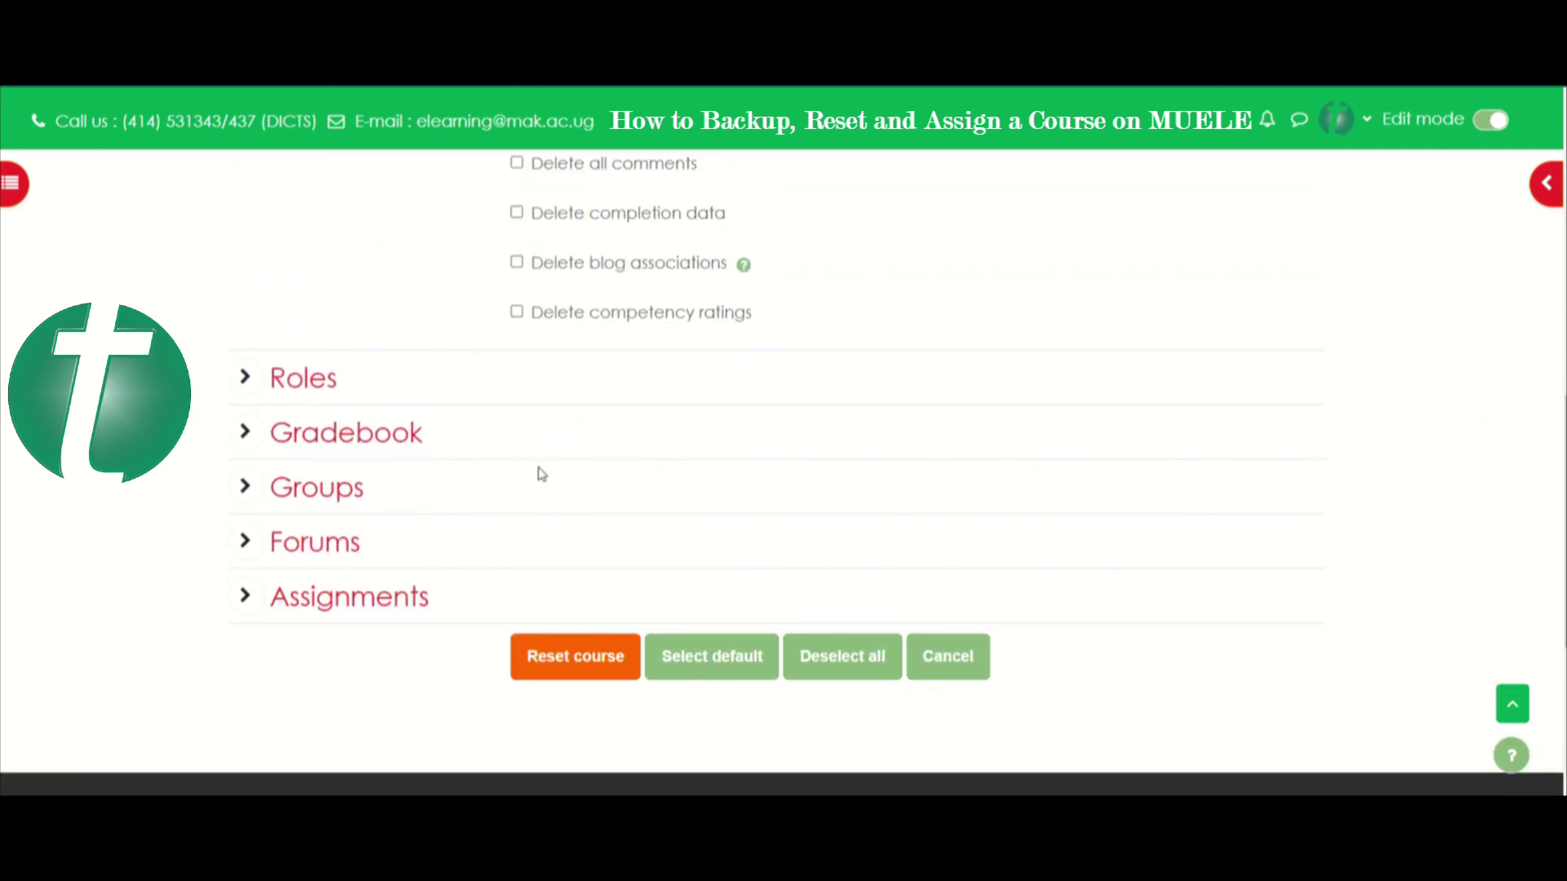
{"action": "left_click", "coordinate": [245, 377]}
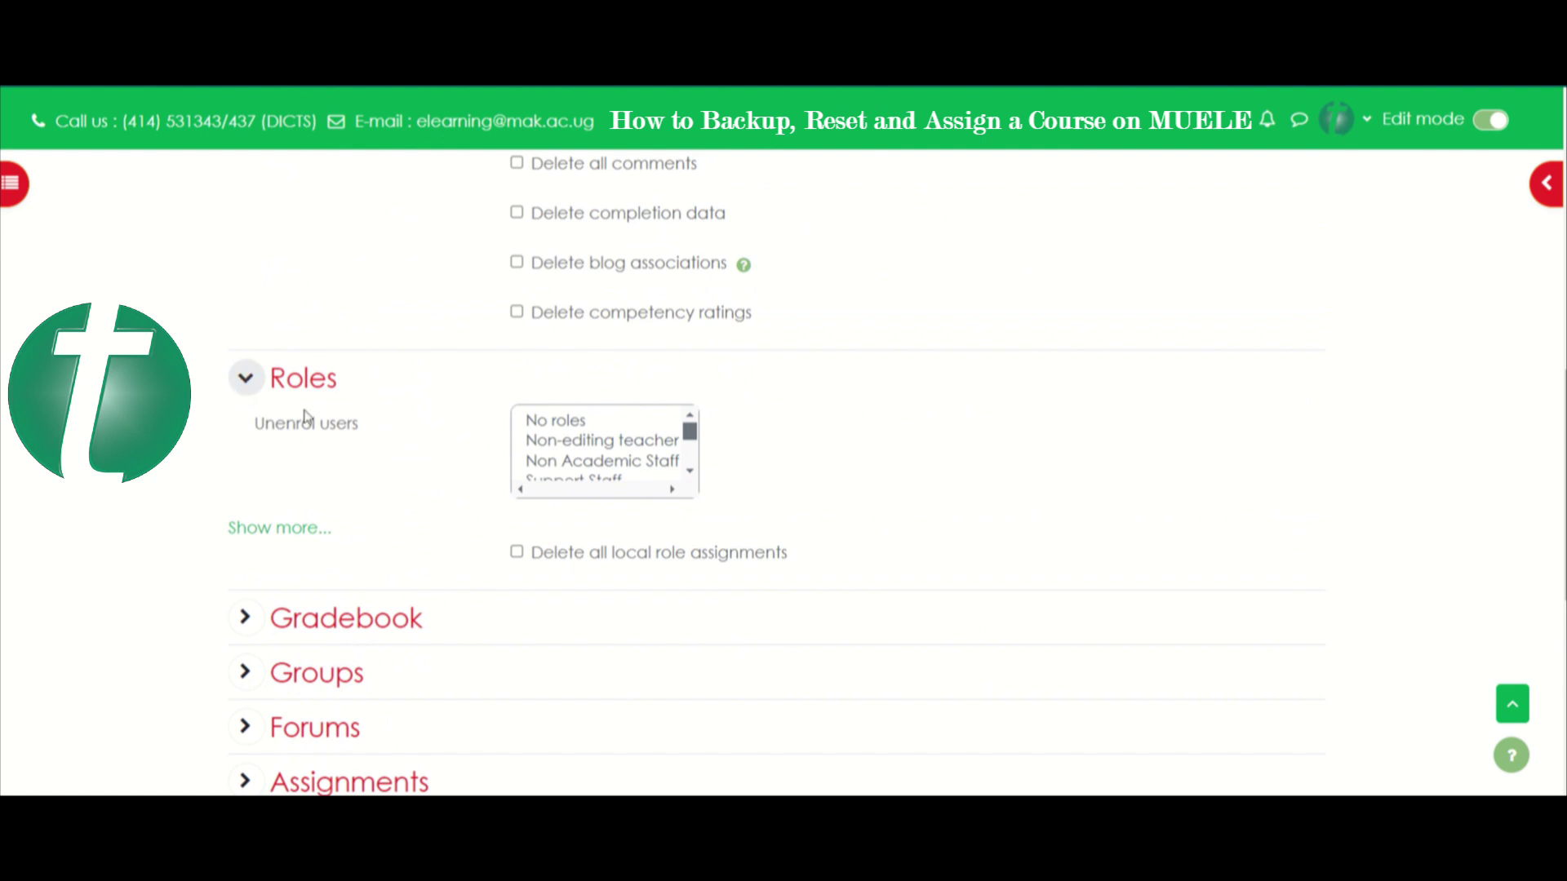
{"action": "left_click", "coordinate": [692, 473]}
{"action": "left_click", "coordinate": [692, 473]}
{"action": "left_click", "coordinate": [581, 461]}
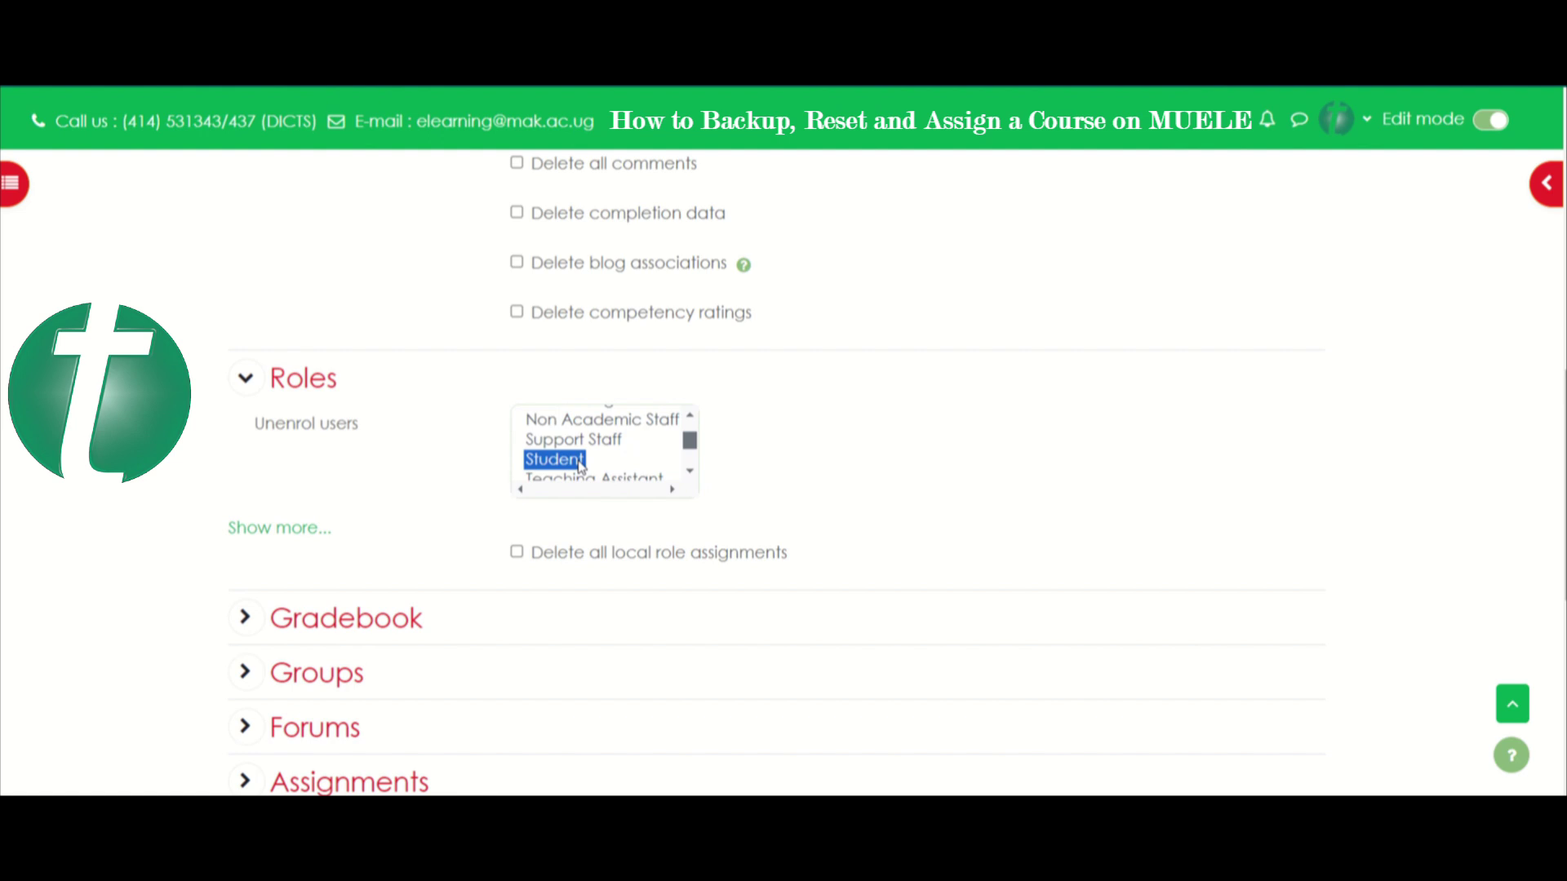
- Run the course reset, review its component statuses, and continue to the course page
{"action": "scroll", "coordinate": [1563, 444], "scroll_direction": "down", "scroll_amount": 1}
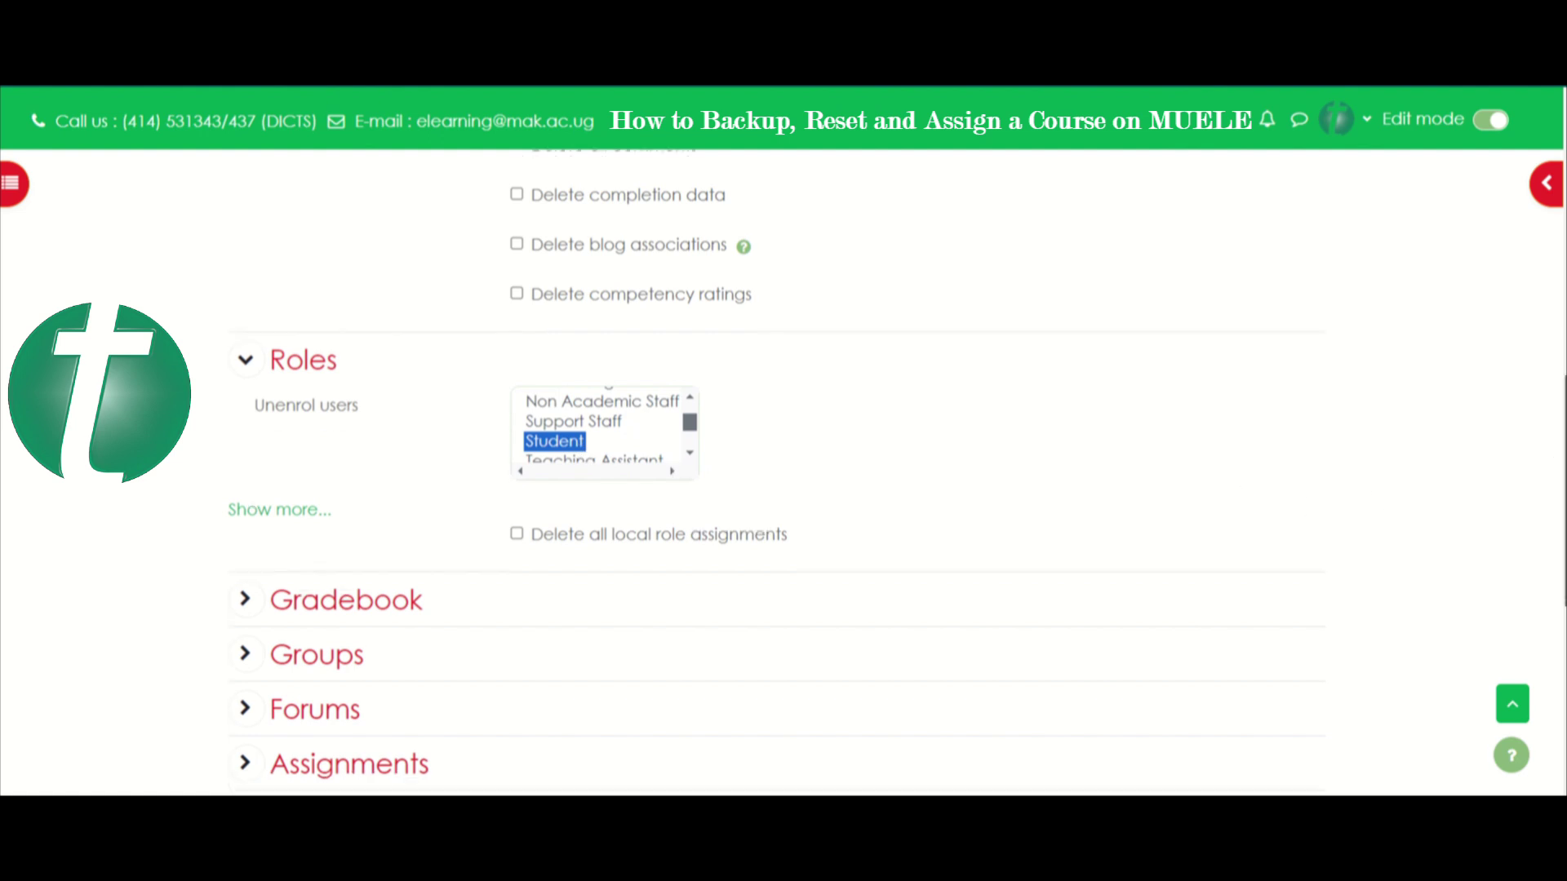
{"action": "scroll", "coordinate": [1563, 445], "scroll_direction": "down", "scroll_amount": 4}
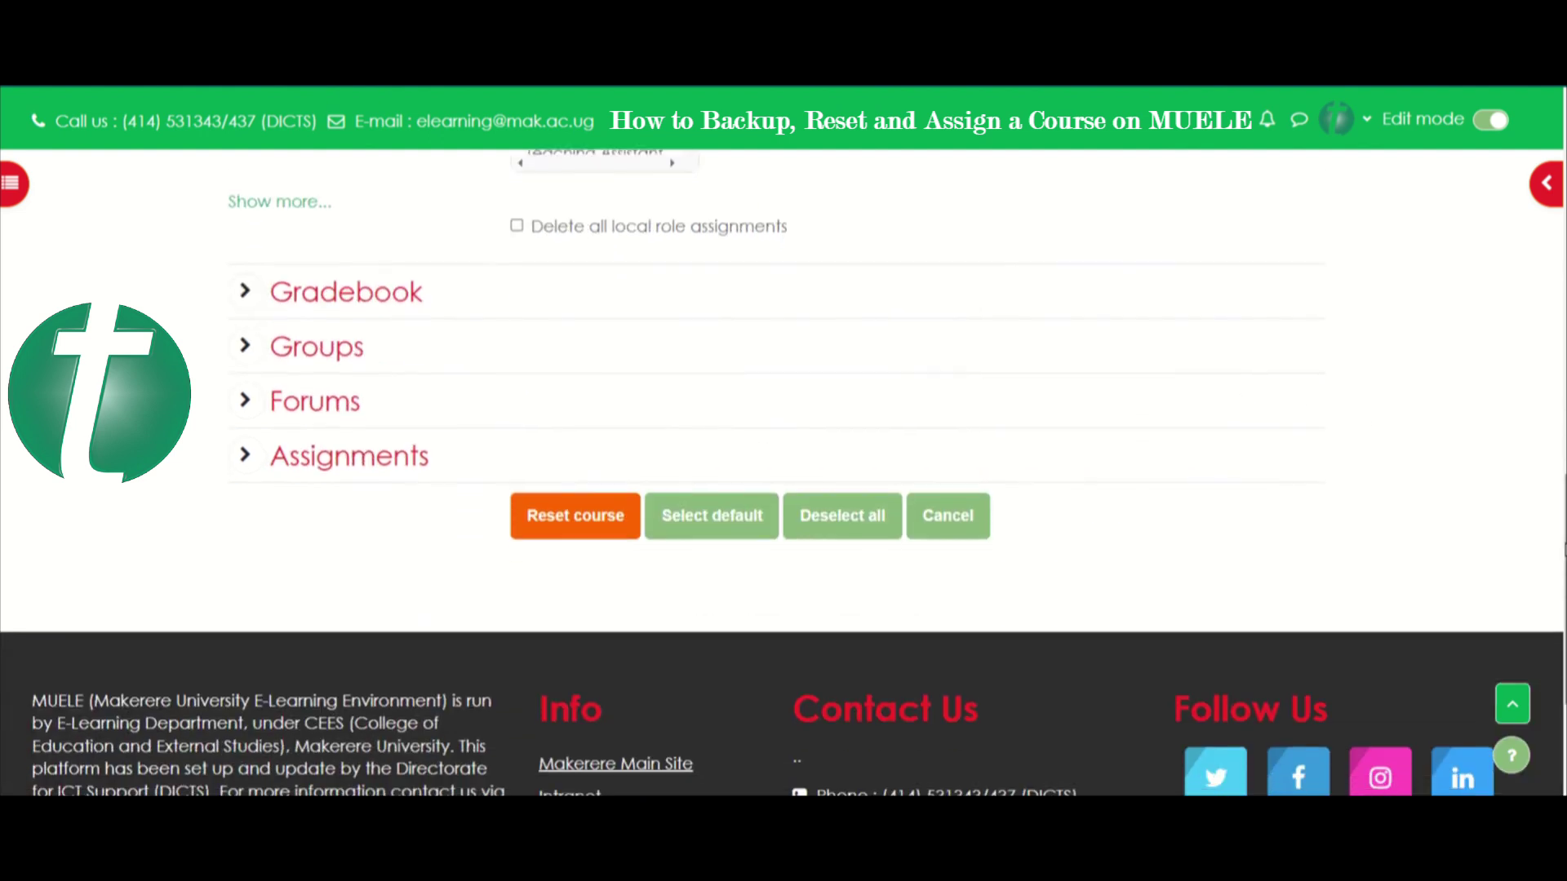
{"action": "left_click", "coordinate": [578, 527]}
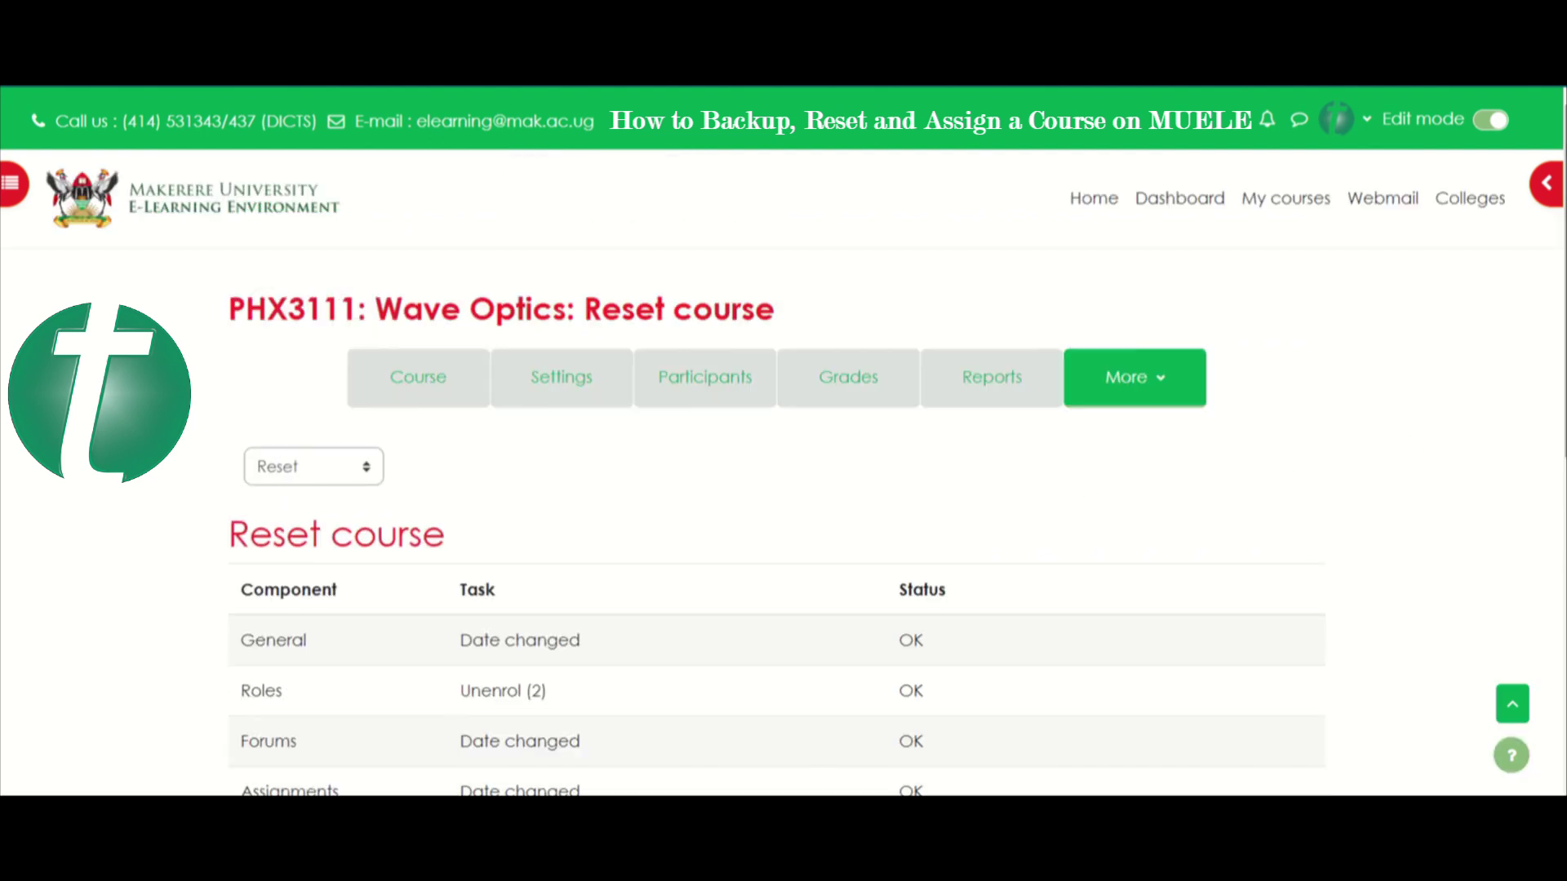
{"action": "scroll", "coordinate": [1434, 448], "scroll_direction": "down", "scroll_amount": 4}
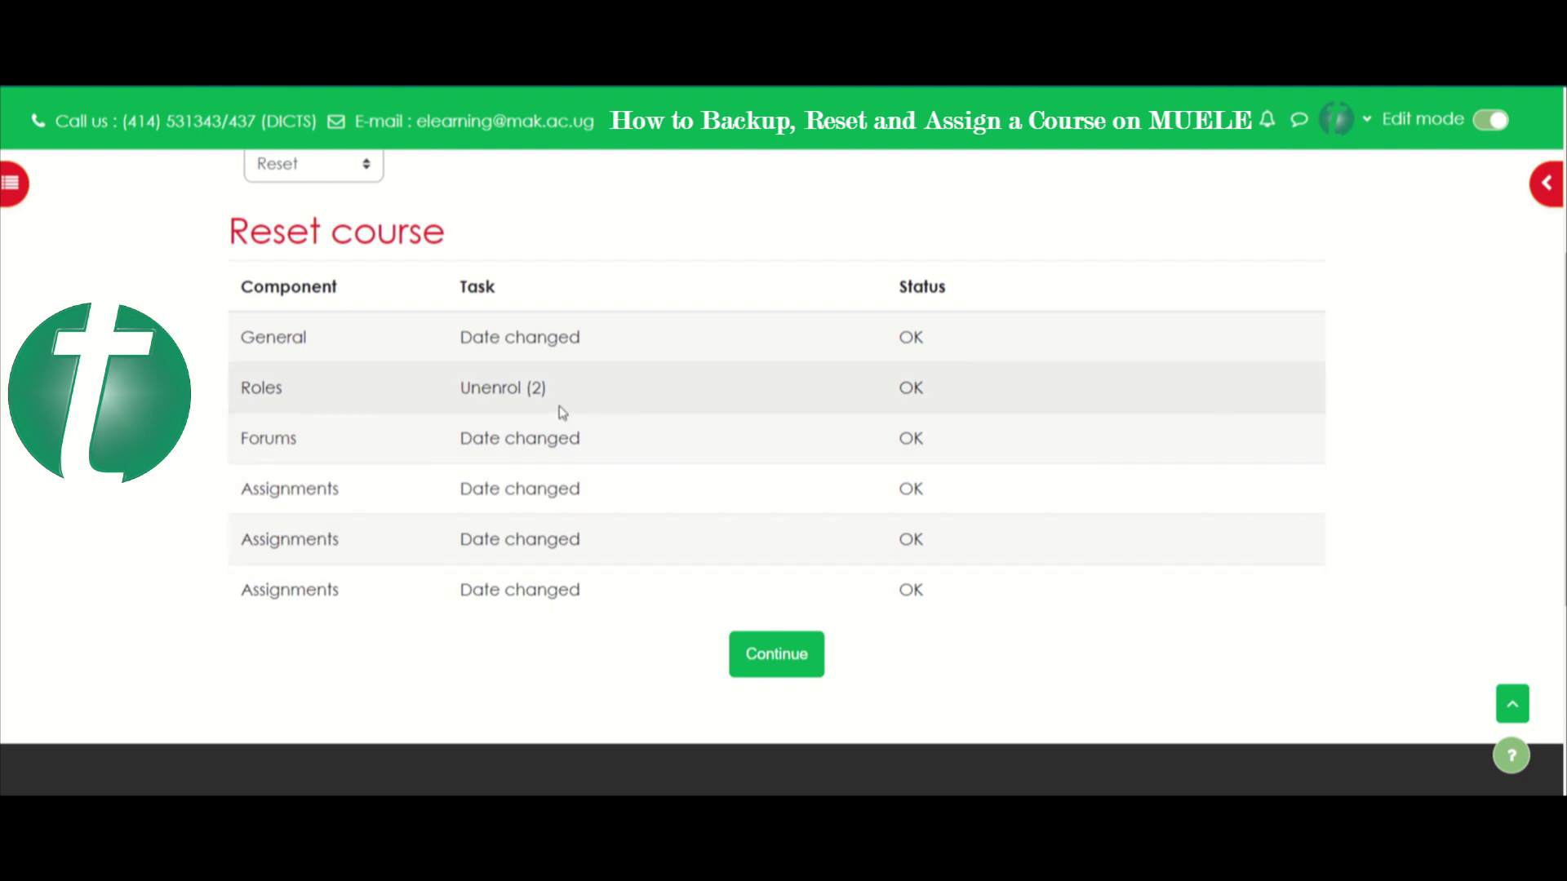
{"action": "left_click", "coordinate": [777, 659]}
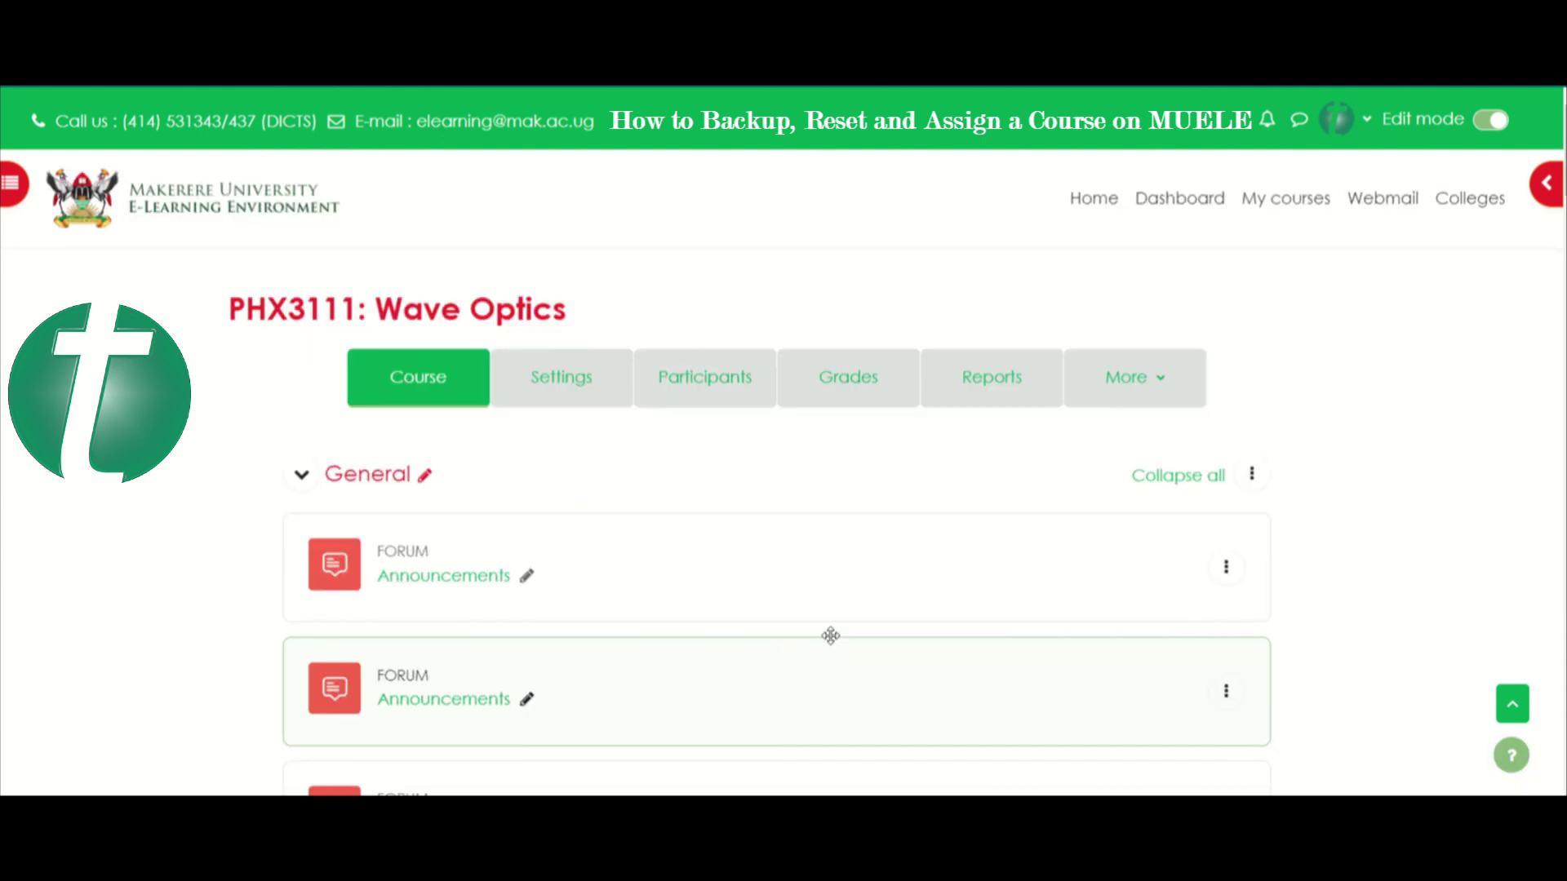
- Look over the reset course page, then open its participants and examine the list of enrolled users
{"action": "scroll", "coordinate": [784, 473], "scroll_direction": "down", "scroll_amount": 10}
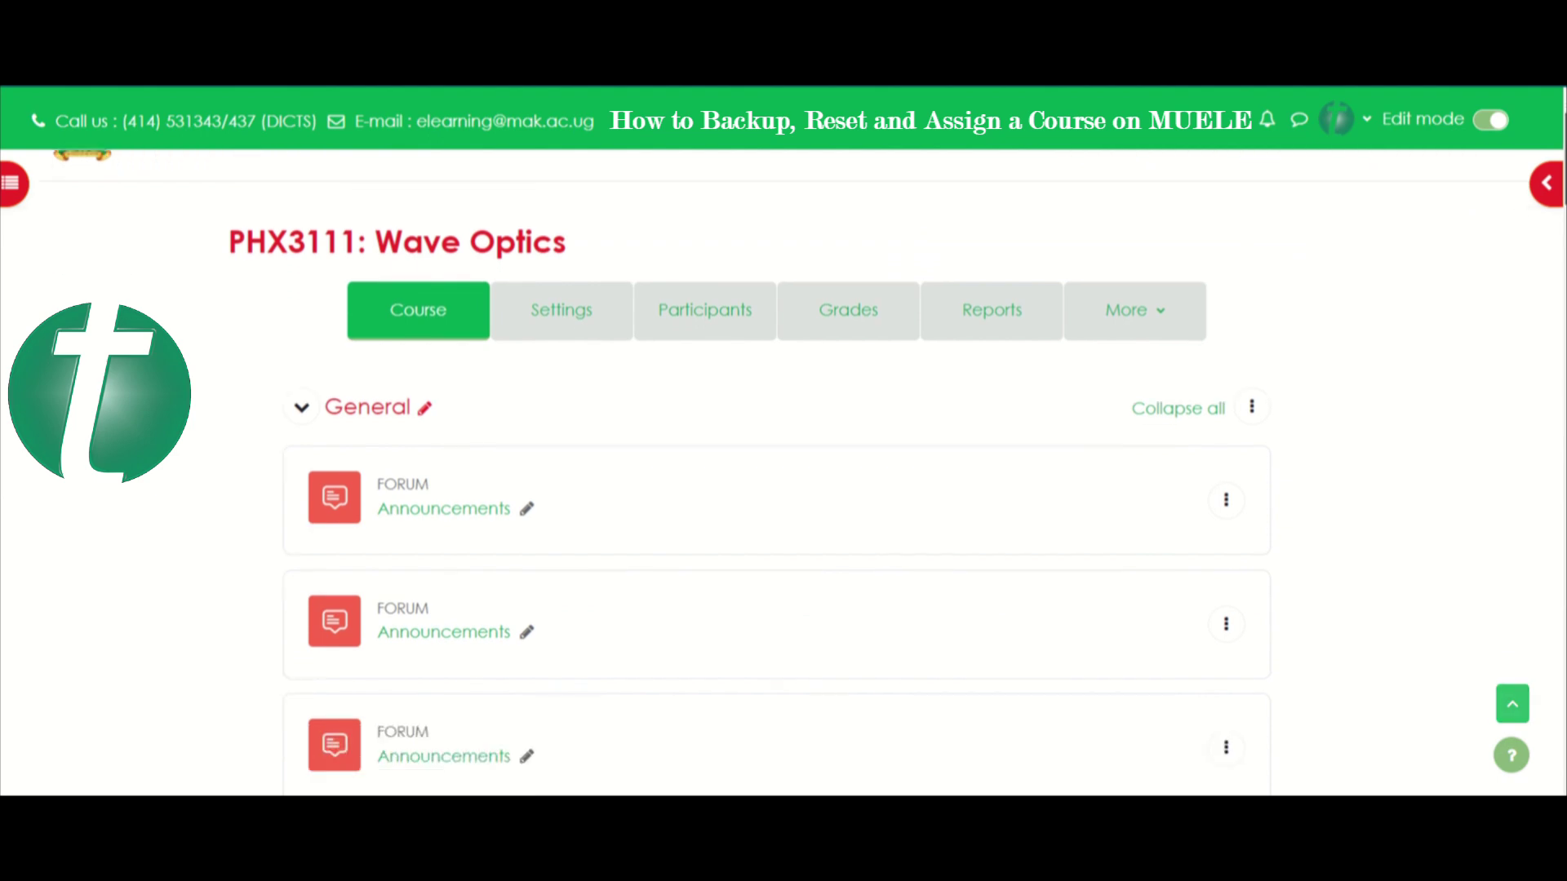
{"action": "scroll", "coordinate": [783, 474], "scroll_direction": "up", "scroll_amount": 8}
{"action": "scroll", "coordinate": [1319, 245], "scroll_direction": "up", "scroll_amount": 2}
{"action": "left_click", "coordinate": [707, 378]}
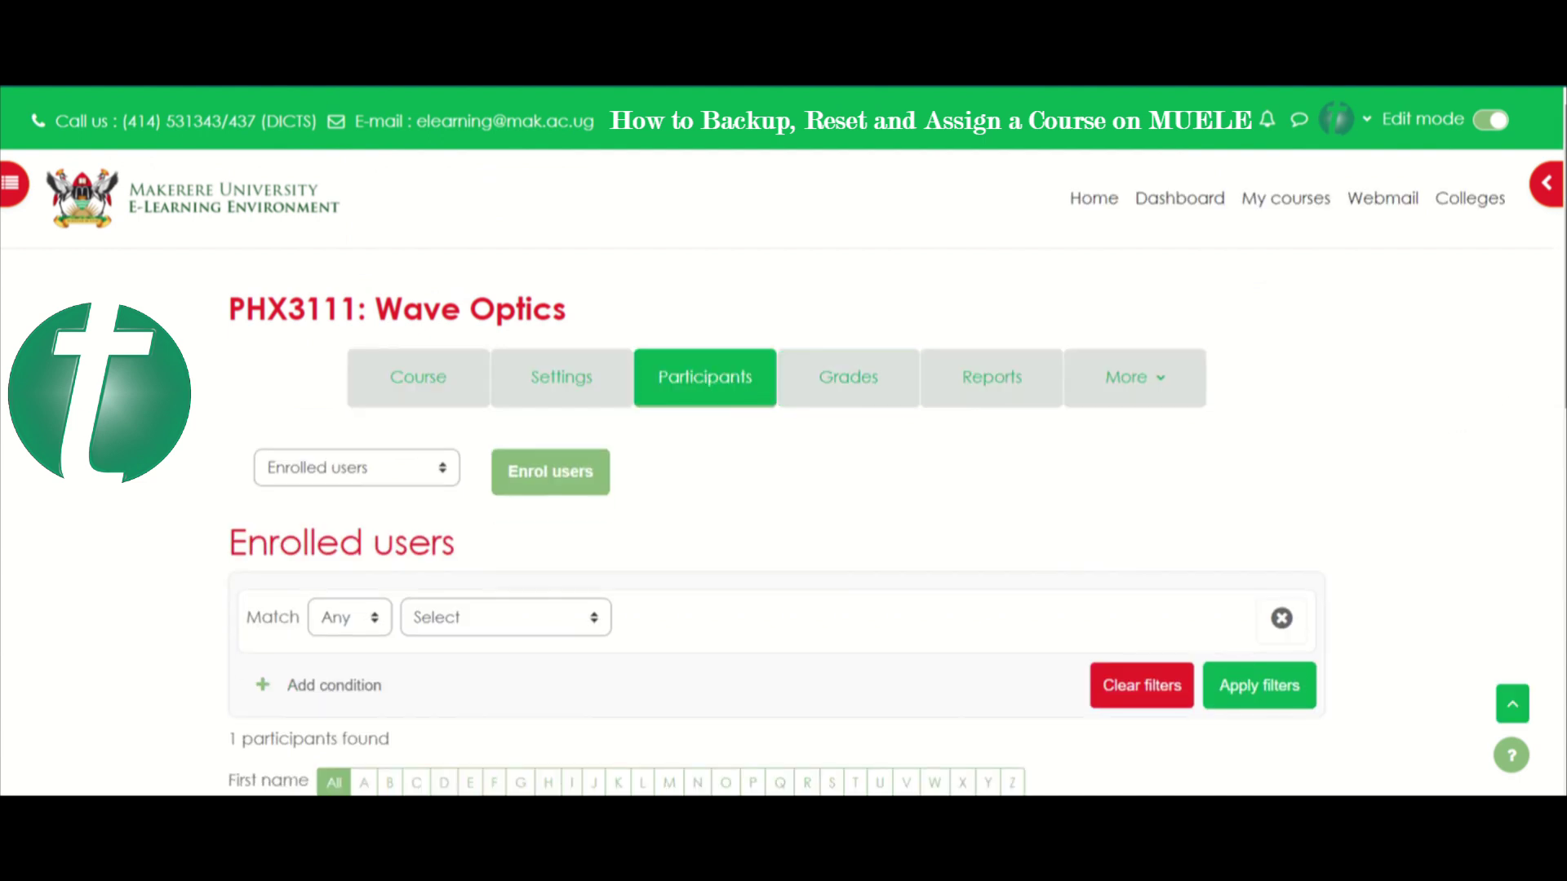
{"action": "scroll", "coordinate": [1554, 347], "scroll_direction": "down", "scroll_amount": 2}
{"action": "scroll", "coordinate": [879, 473], "scroll_direction": "down", "scroll_amount": 5}
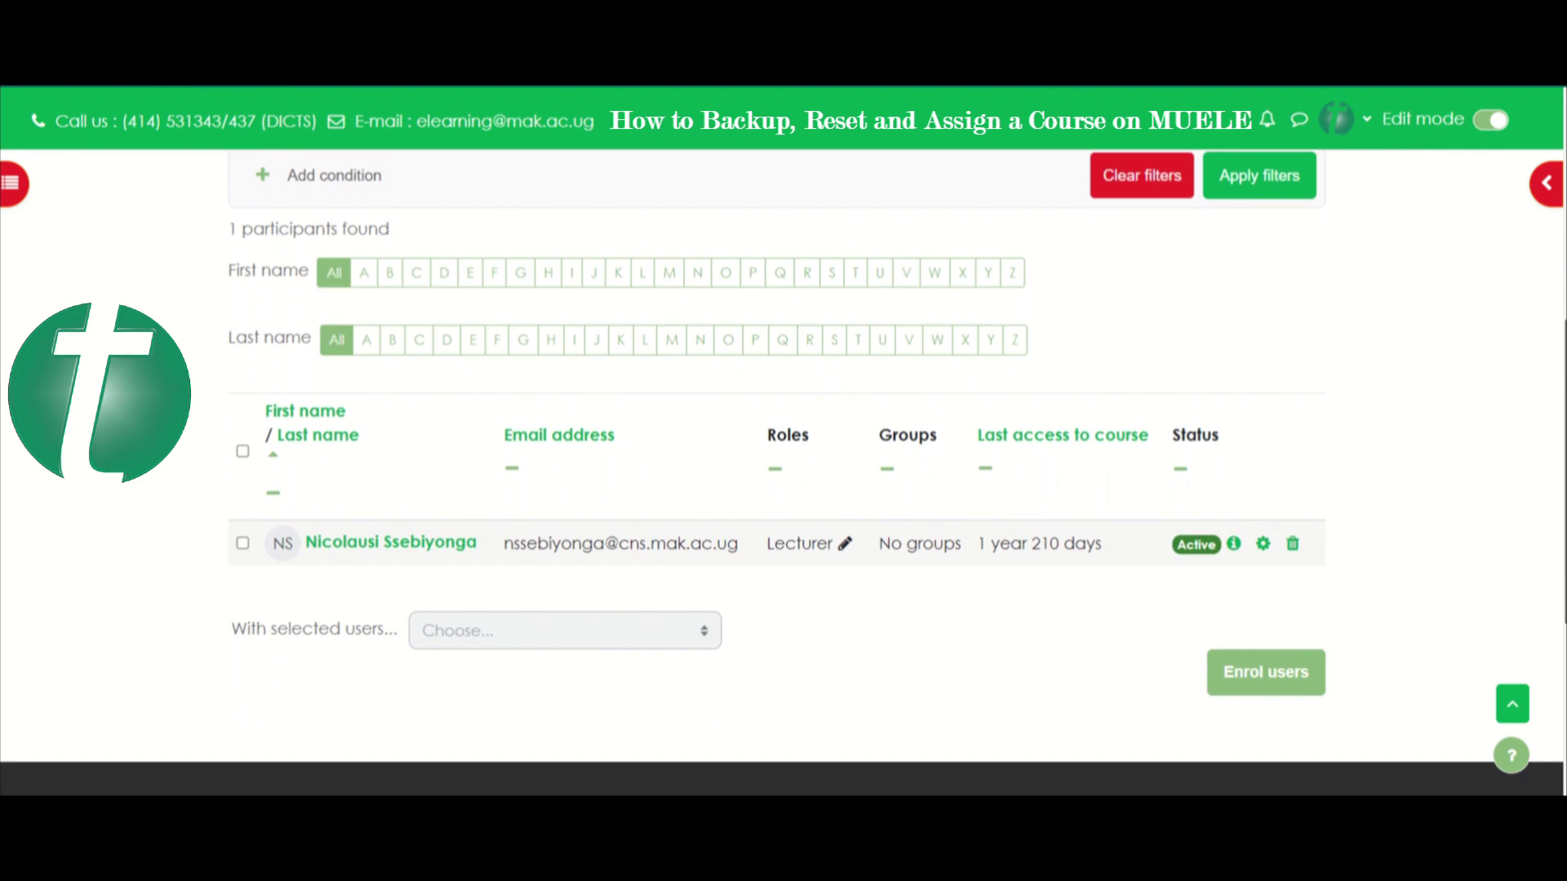
{"action": "scroll", "coordinate": [782, 482], "scroll_direction": "up", "scroll_amount": 1}
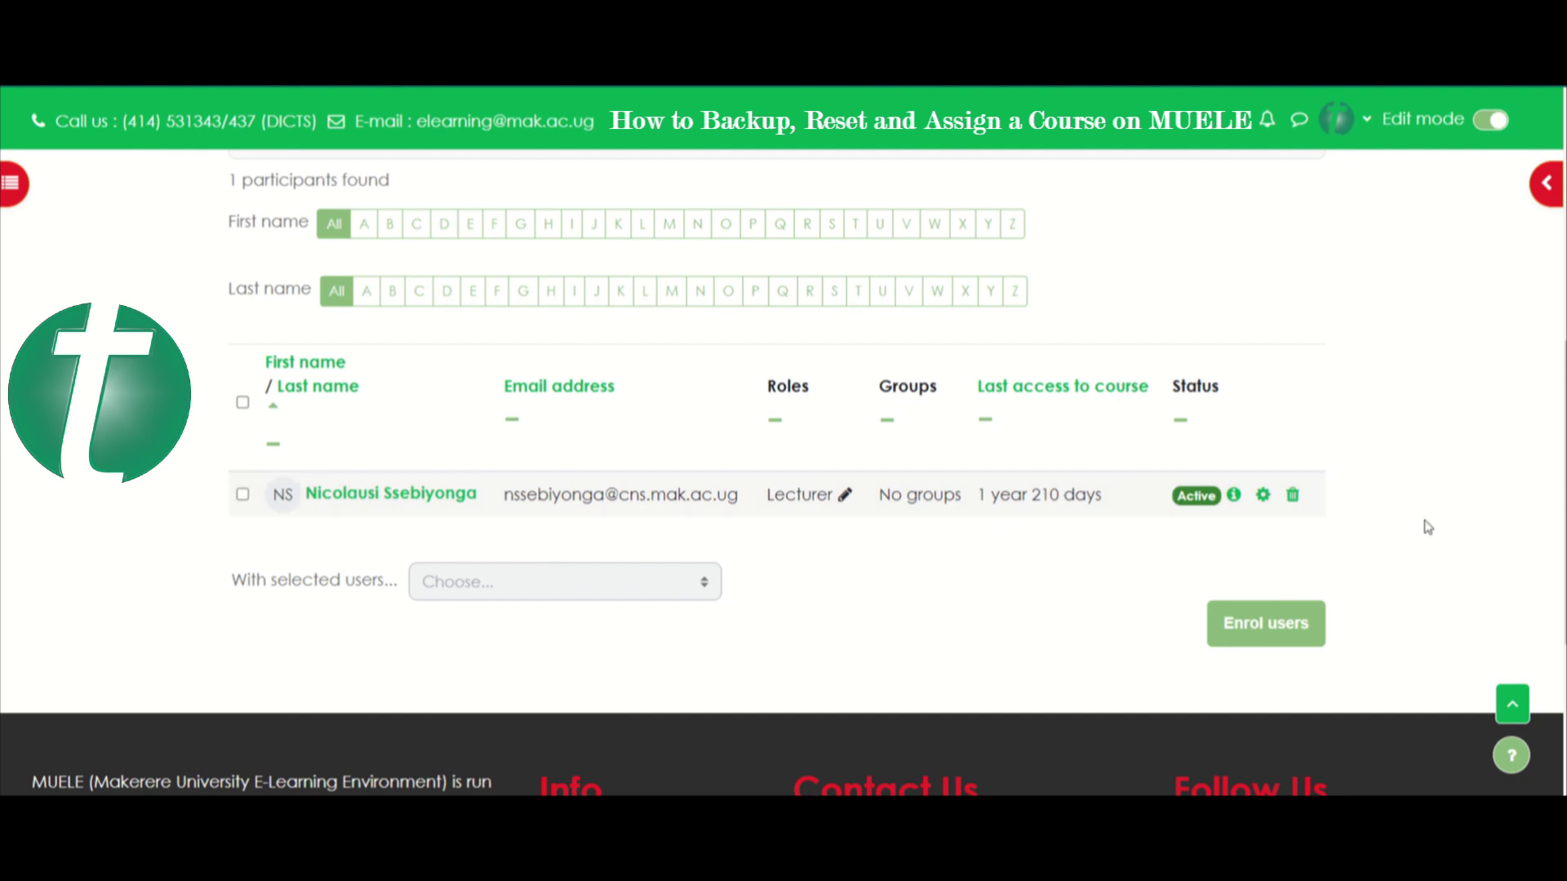
{"action": "scroll", "coordinate": [1551, 527], "scroll_direction": "up", "scroll_amount": 5}
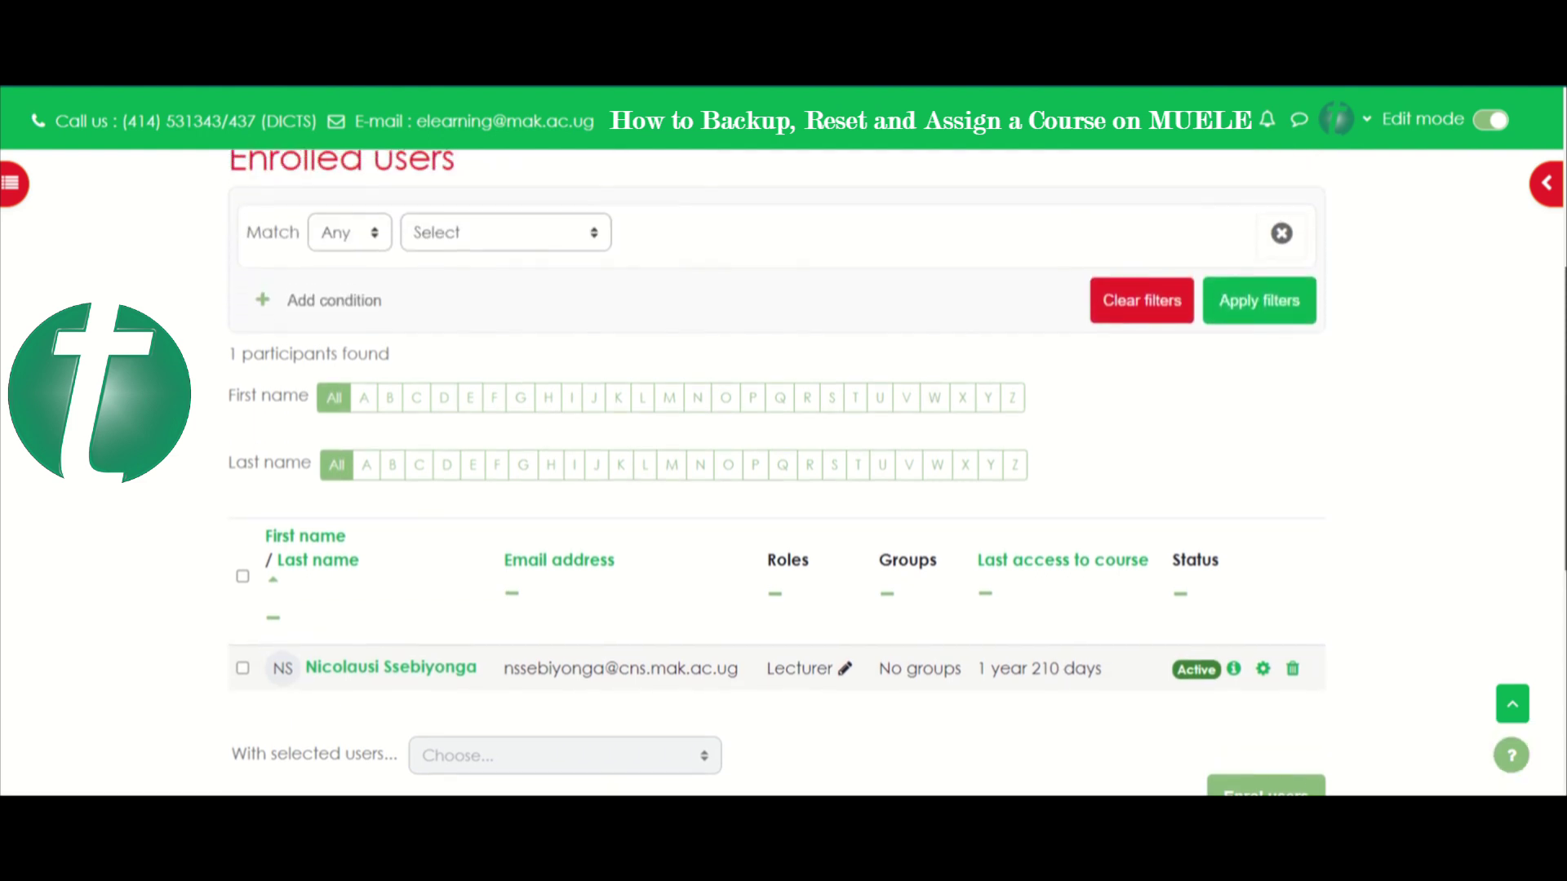
{"action": "scroll", "coordinate": [1552, 527], "scroll_direction": "up", "scroll_amount": 2}
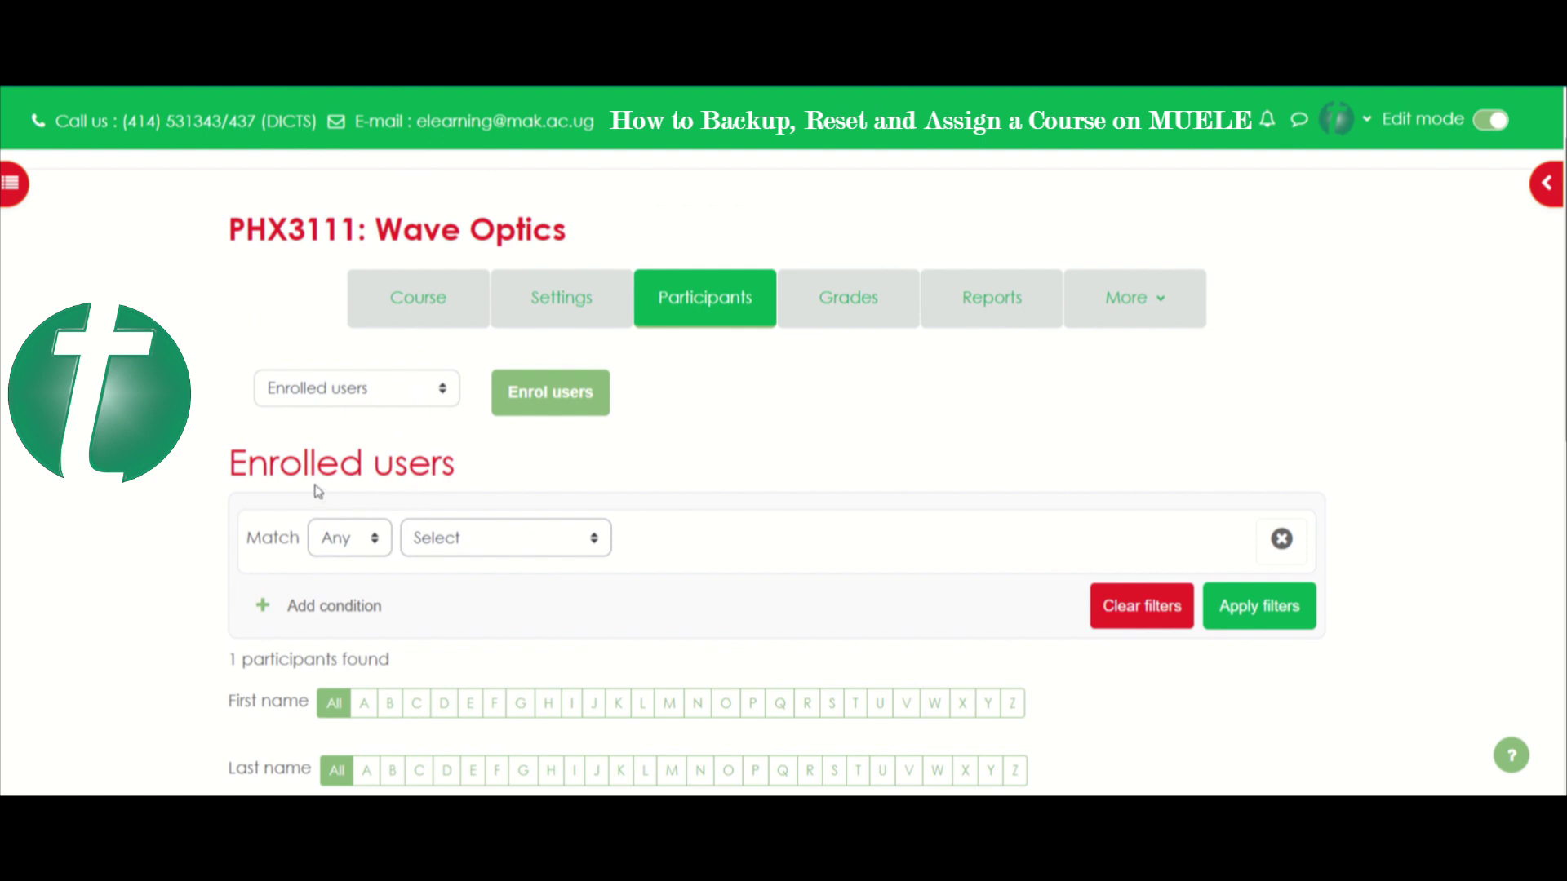
- Switch from Enrolled users to Enrolment methods and delete the disabled Self enrolment (Student) method, confirming the deletion
{"action": "left_click", "coordinate": [340, 459]}
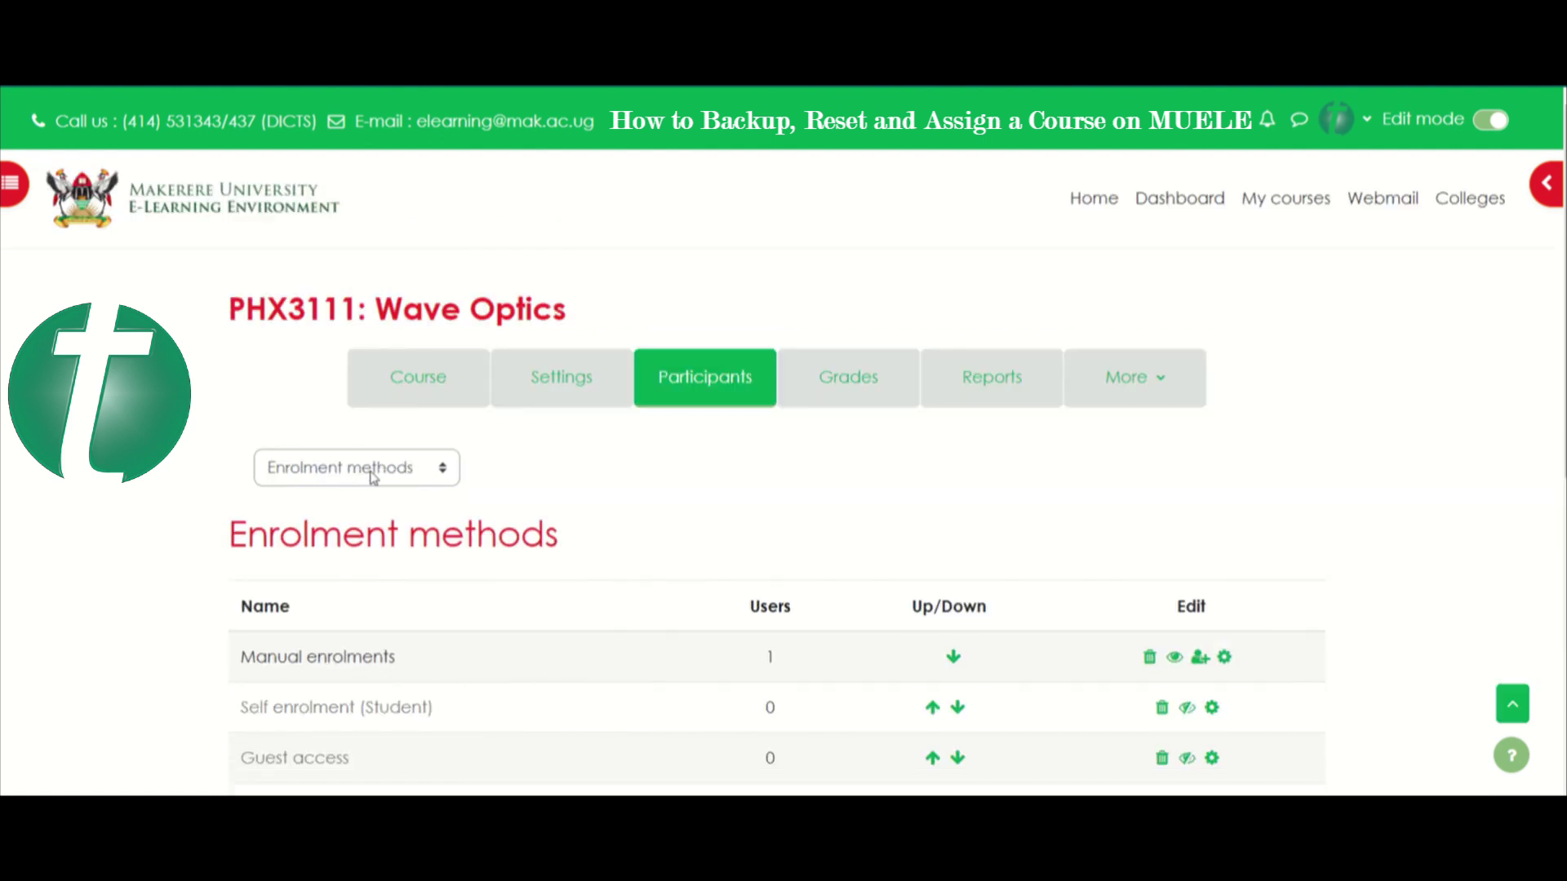
{"action": "scroll", "coordinate": [980, 526], "scroll_direction": "down", "scroll_amount": 3}
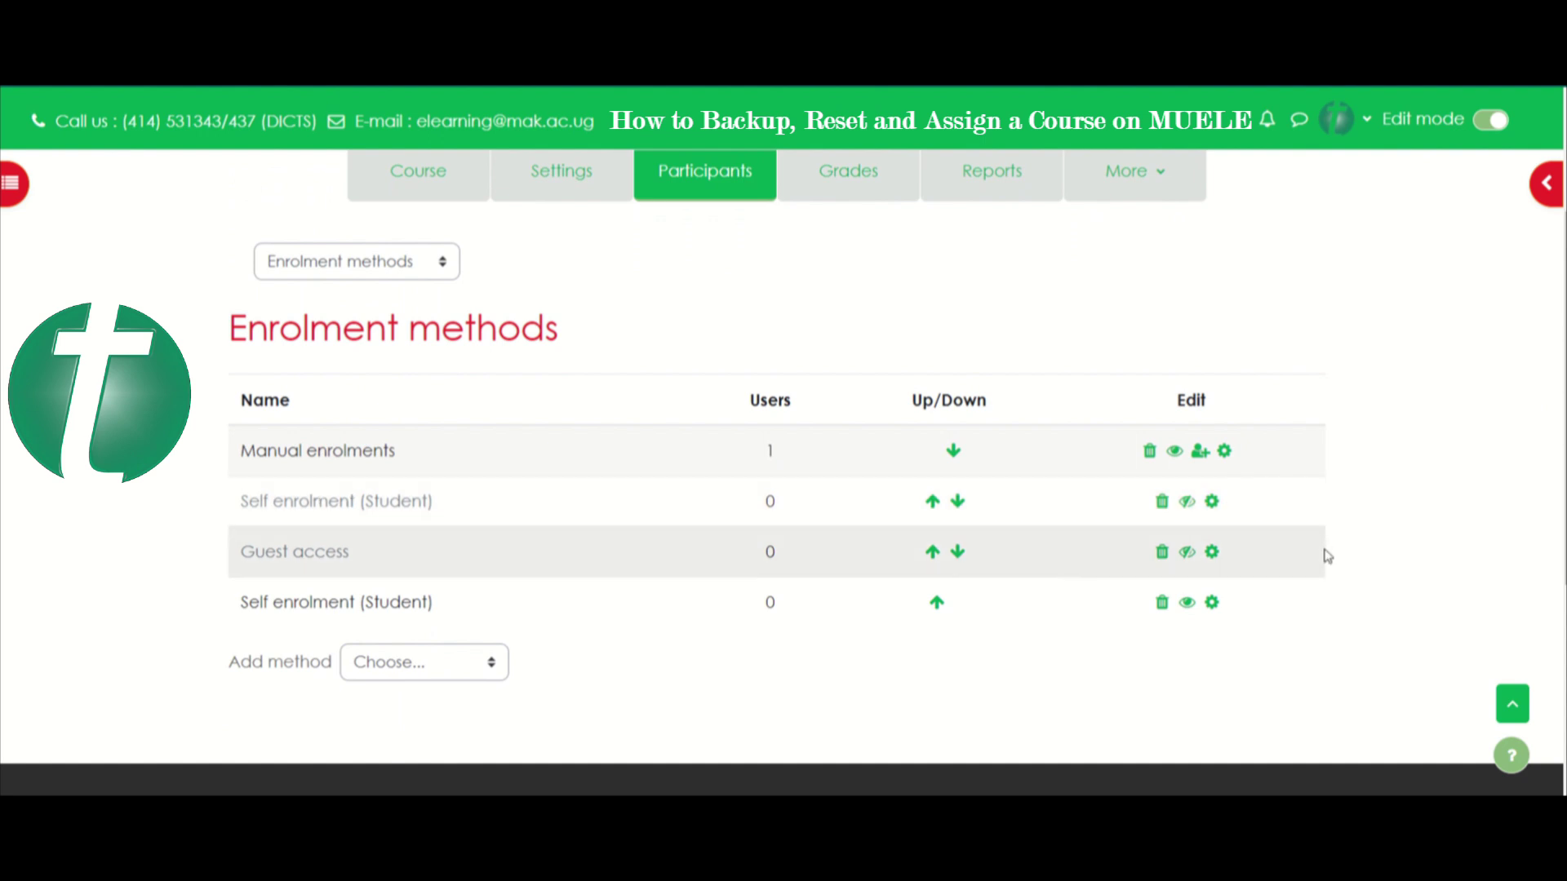
{"action": "left_click", "coordinate": [1162, 501]}
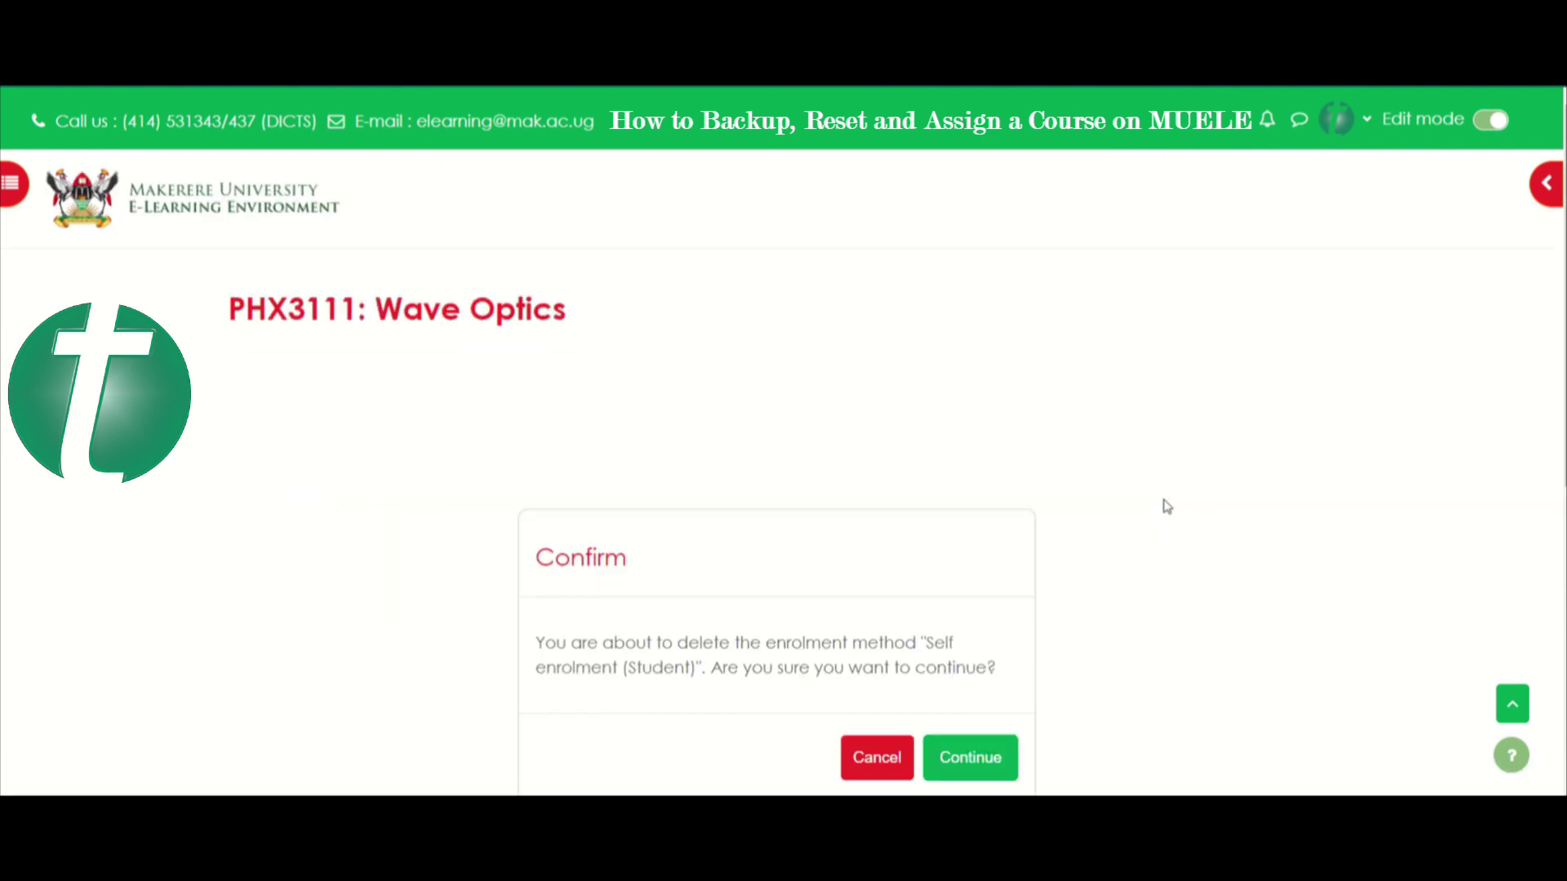
{"action": "left_click", "coordinate": [979, 734]}
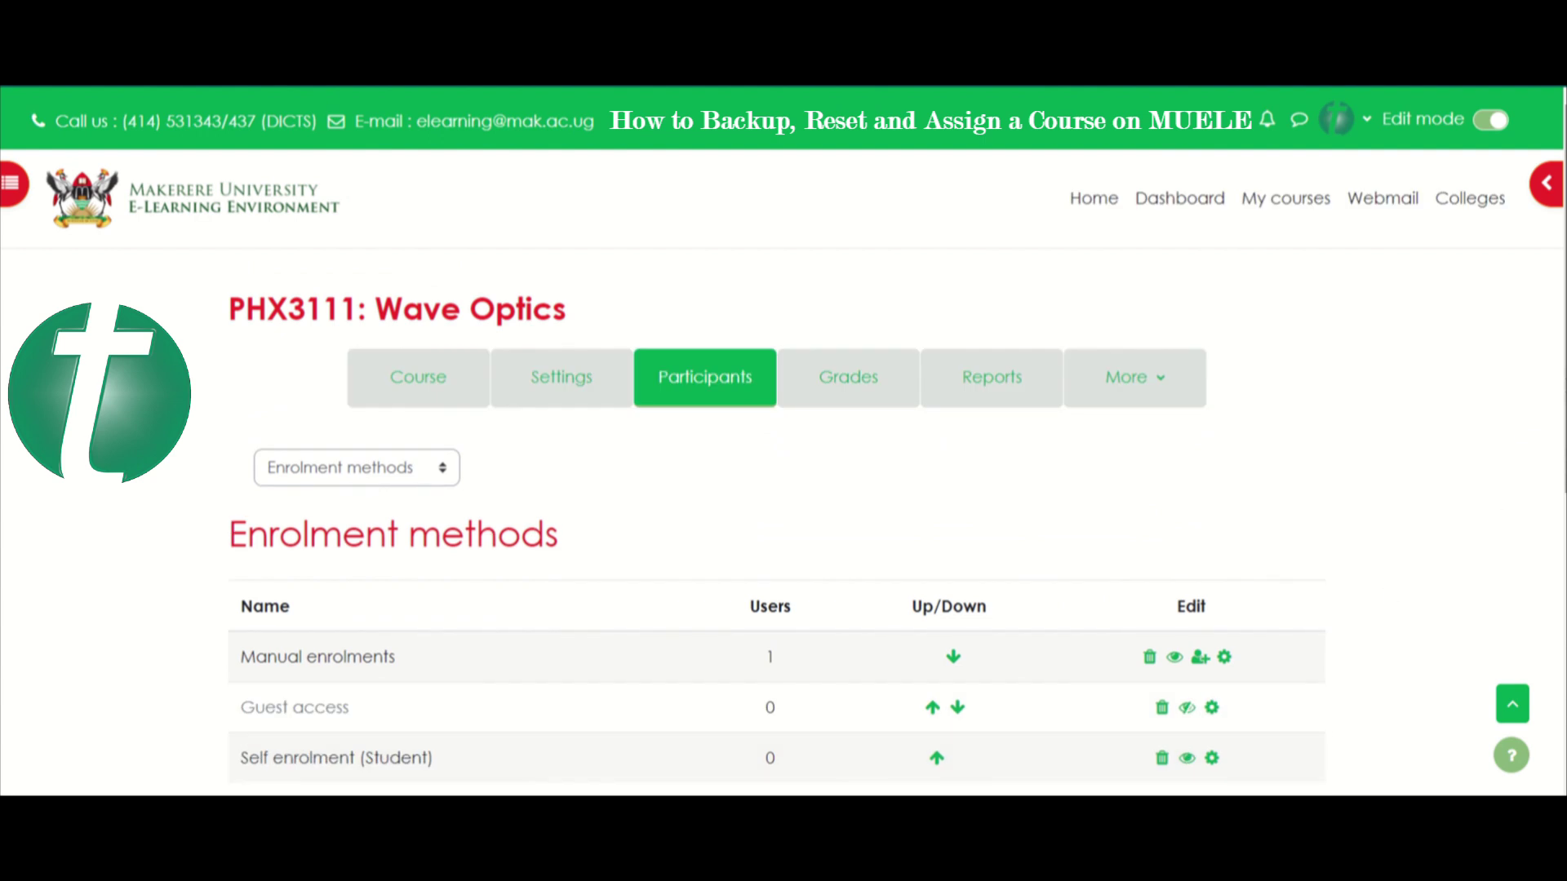
- Open the settings of the Self enrolment (Student) method and reveal its enrolment key
{"action": "scroll", "coordinate": [1552, 394], "scroll_direction": "down", "scroll_amount": 3}
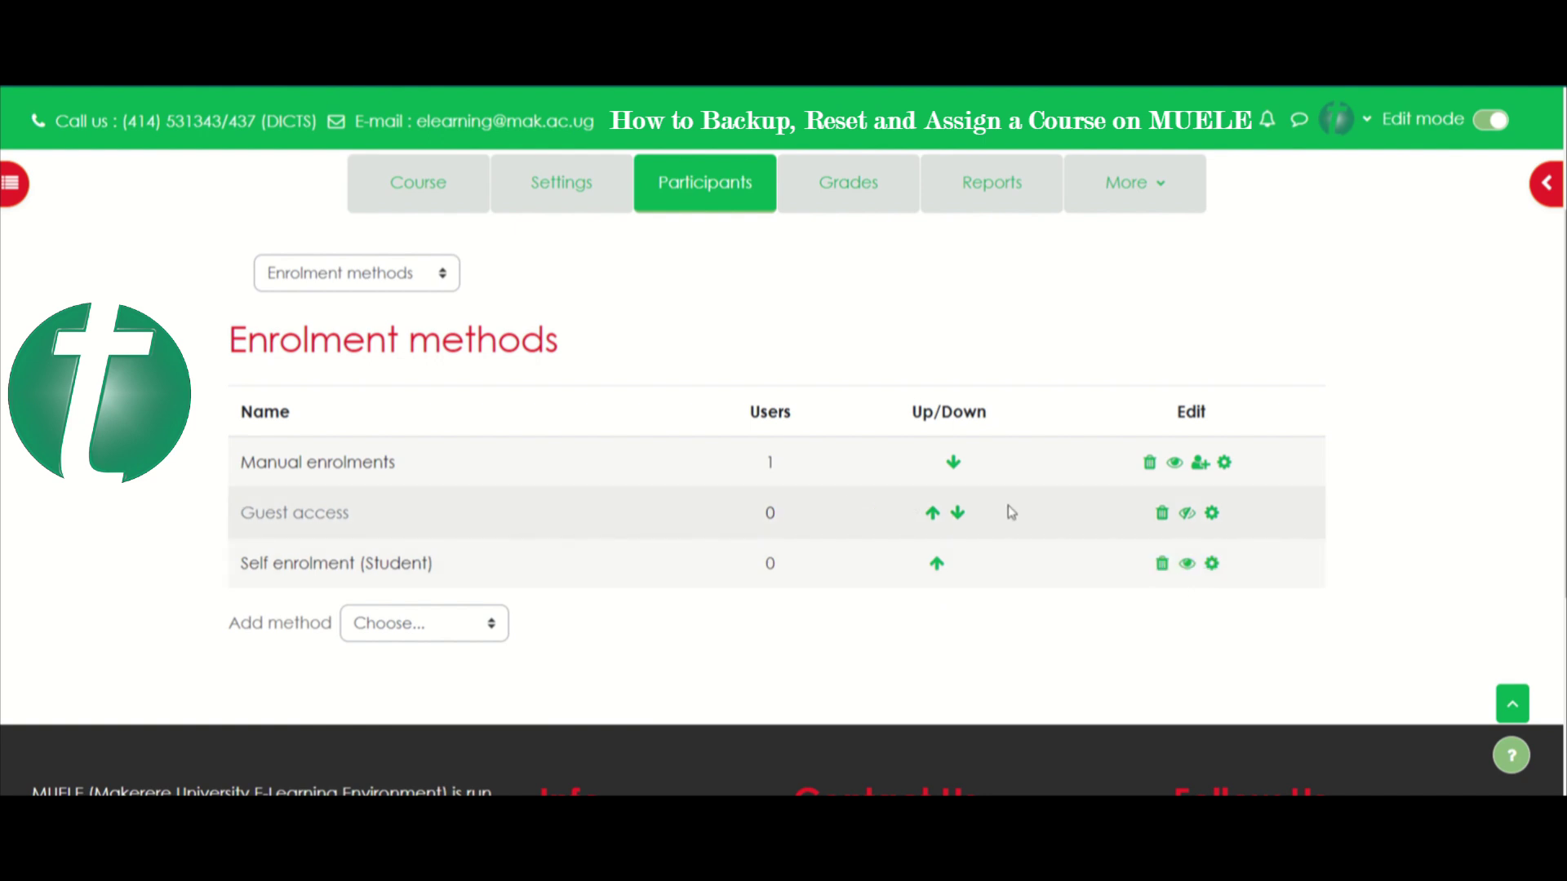
{"action": "left_click", "coordinate": [1211, 566]}
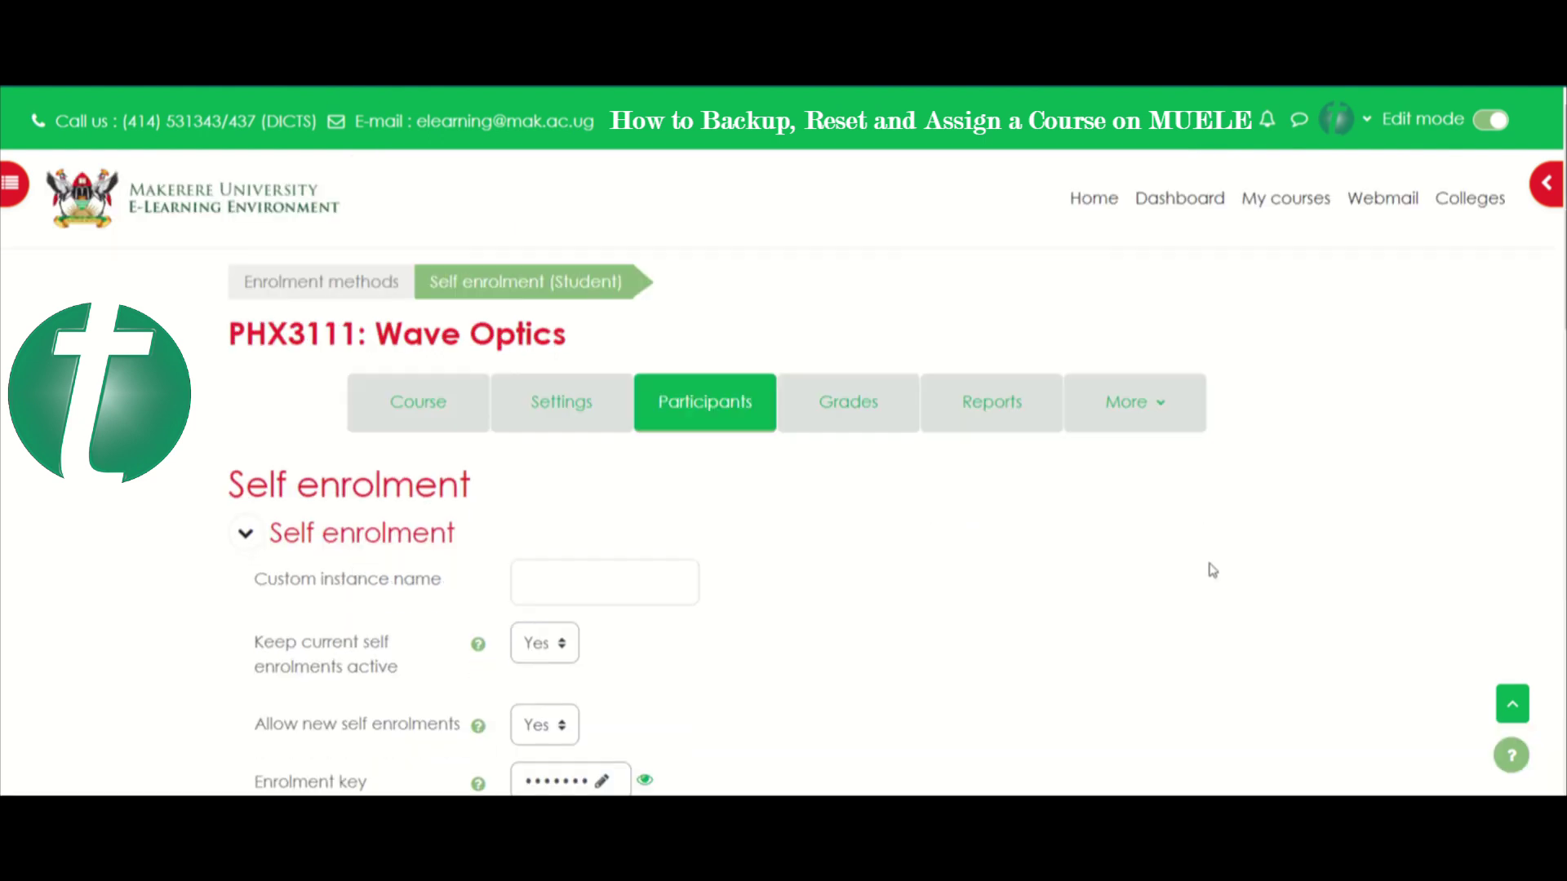
{"action": "scroll", "coordinate": [1561, 310], "scroll_direction": "down", "scroll_amount": 5}
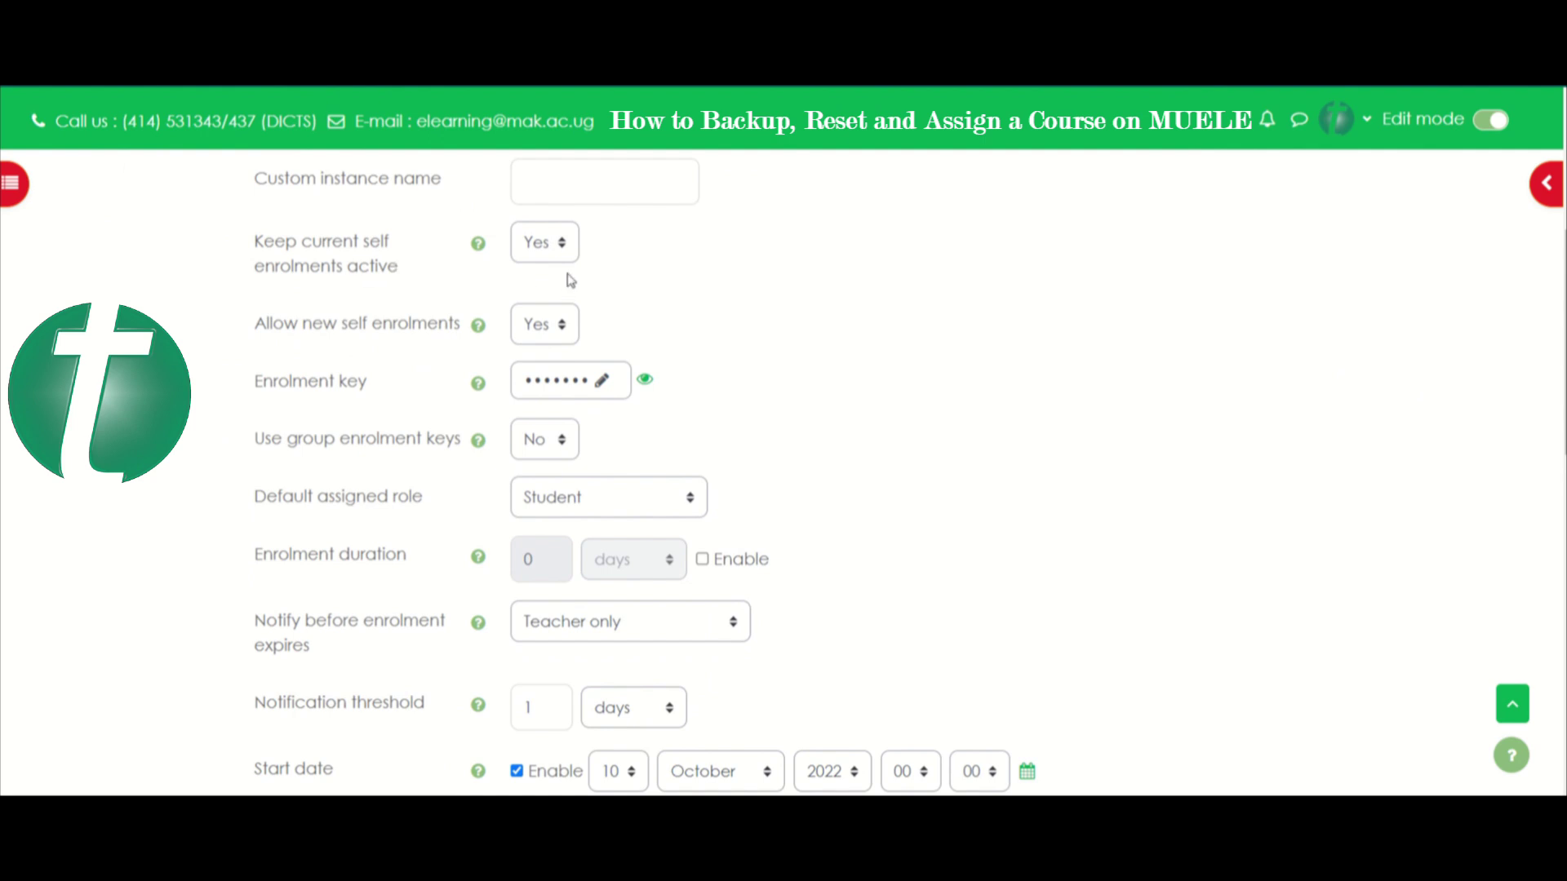
{"action": "left_click", "coordinate": [645, 382]}
- Set the self enrolment notification threshold to 0 days and check the help text for that setting
{"action": "scroll", "coordinate": [987, 416], "scroll_direction": "down", "scroll_amount": 5}
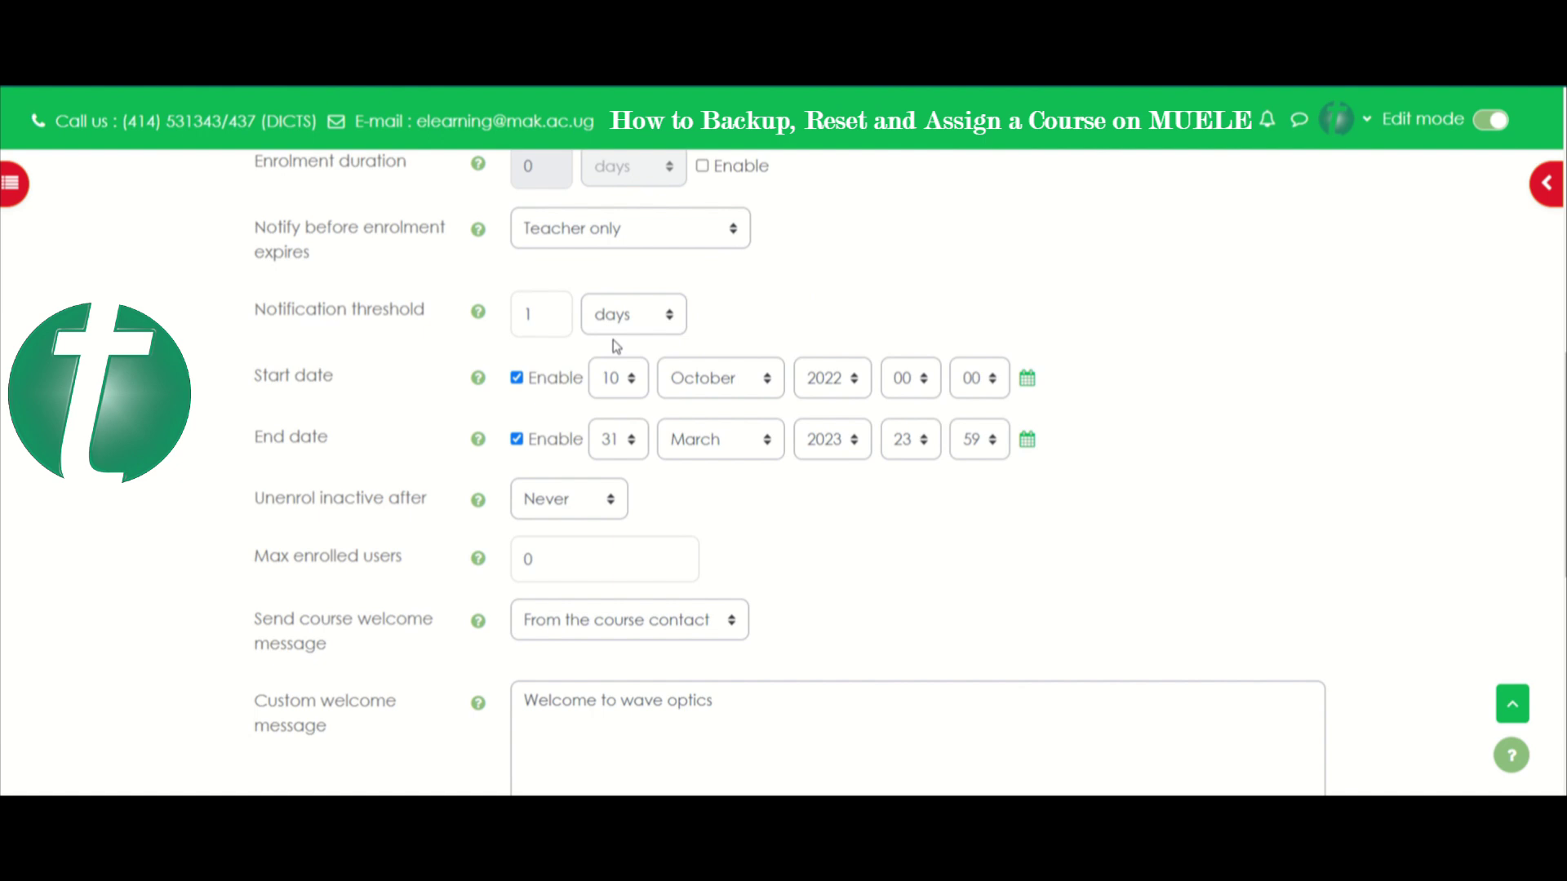
{"action": "left_click_drag", "start_coordinate": [552, 317], "coordinate": [493, 322]}
{"action": "type", "text": "0"}
{"action": "left_click", "coordinate": [477, 313]}
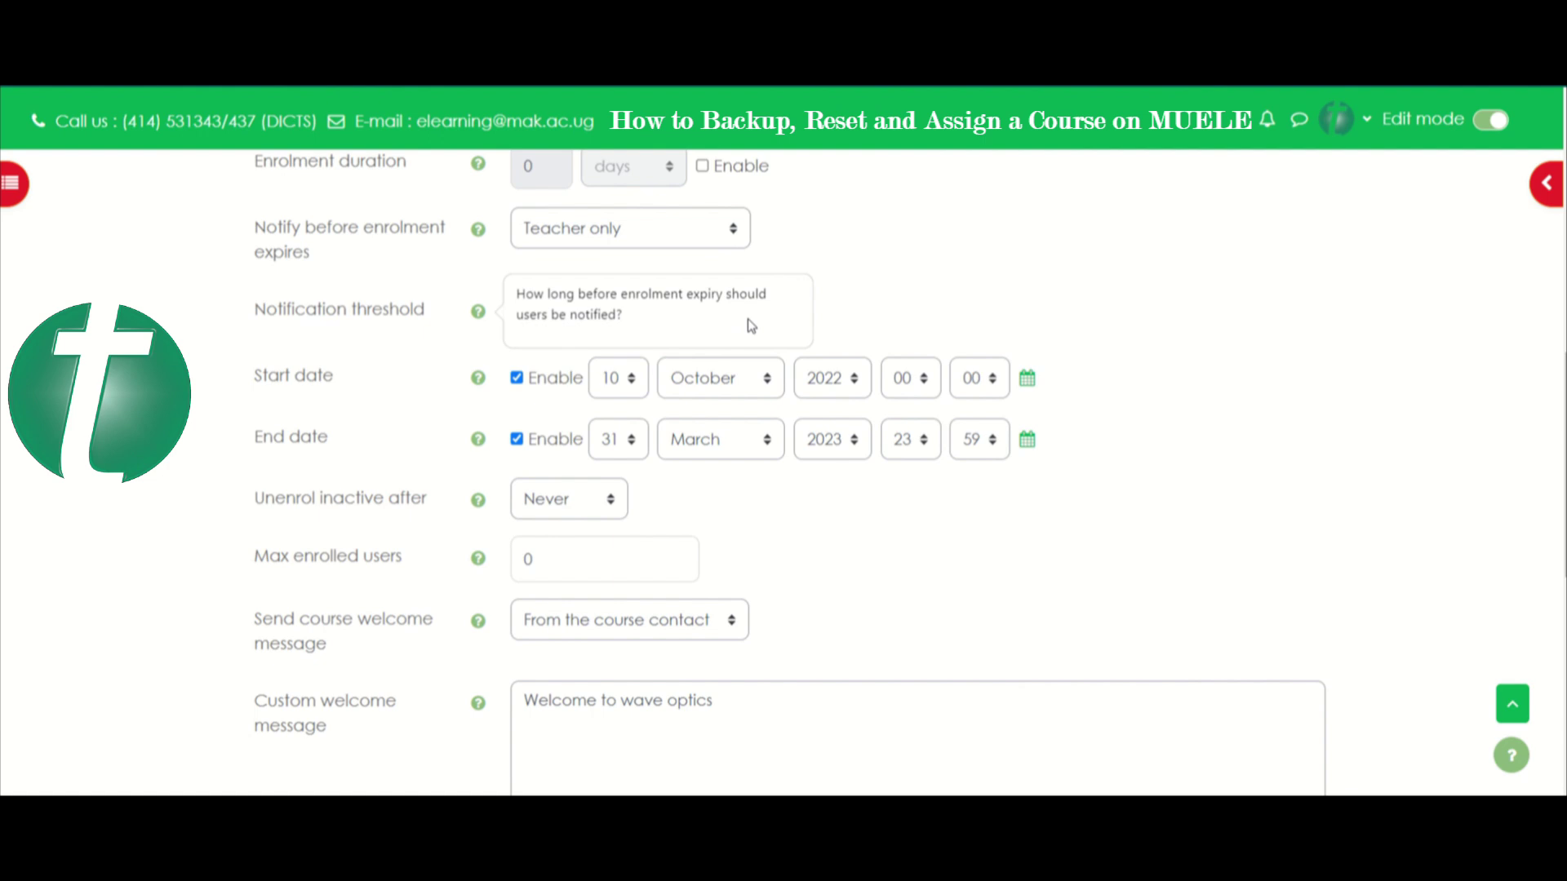
{"action": "left_click", "coordinate": [1020, 274]}
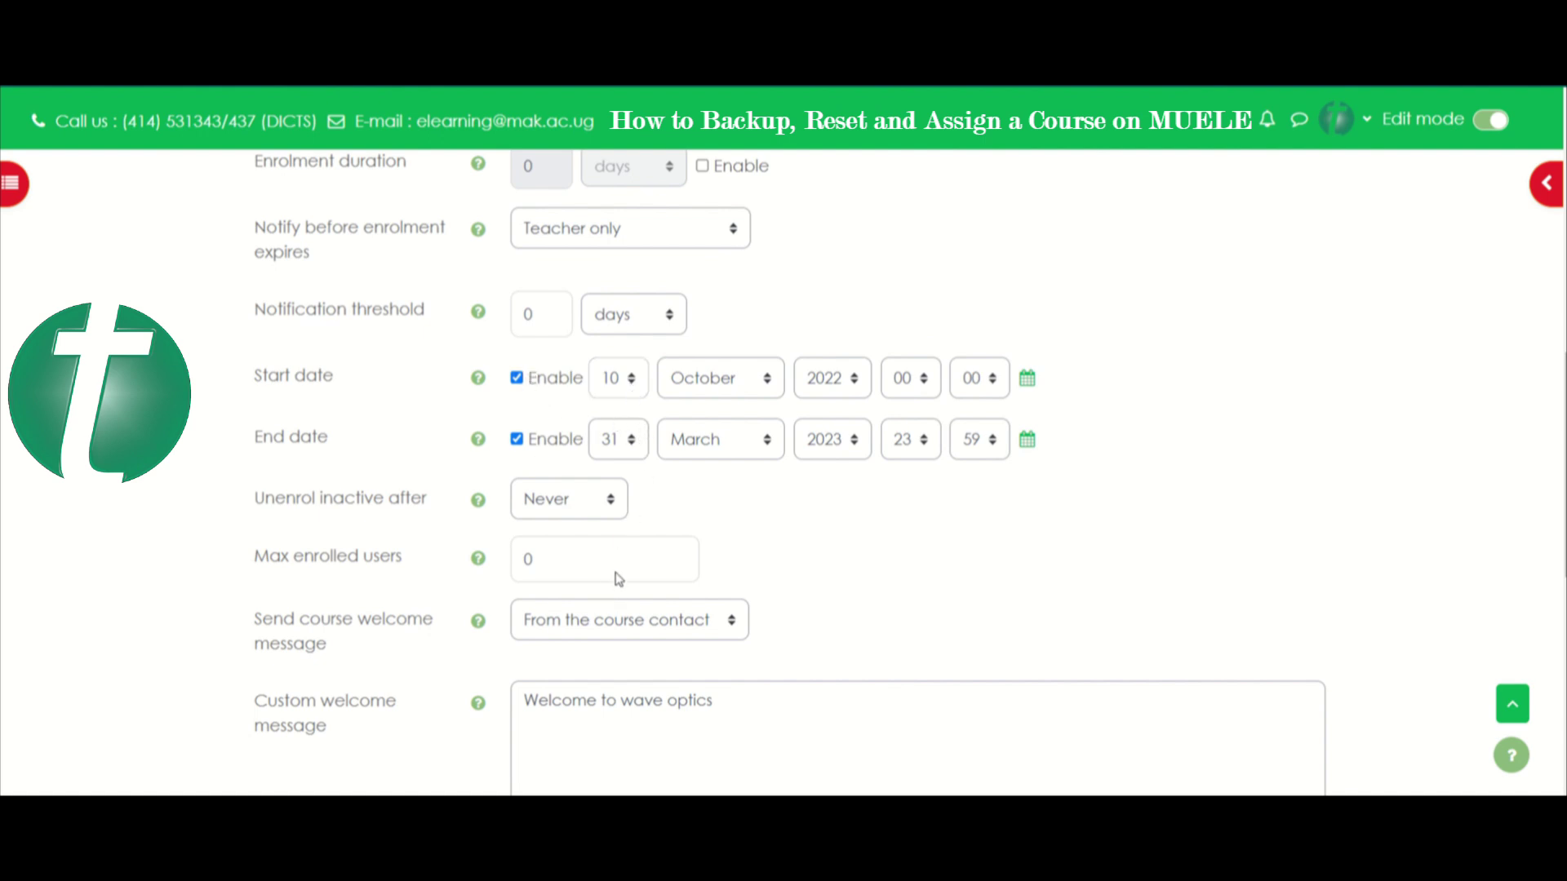
- Set the self enrolment start date to 12 August 2024
{"action": "left_click", "coordinate": [623, 633]}
{"action": "left_click", "coordinate": [762, 384]}
{"action": "left_click", "coordinate": [719, 555]}
{"action": "left_click", "coordinate": [851, 381]}
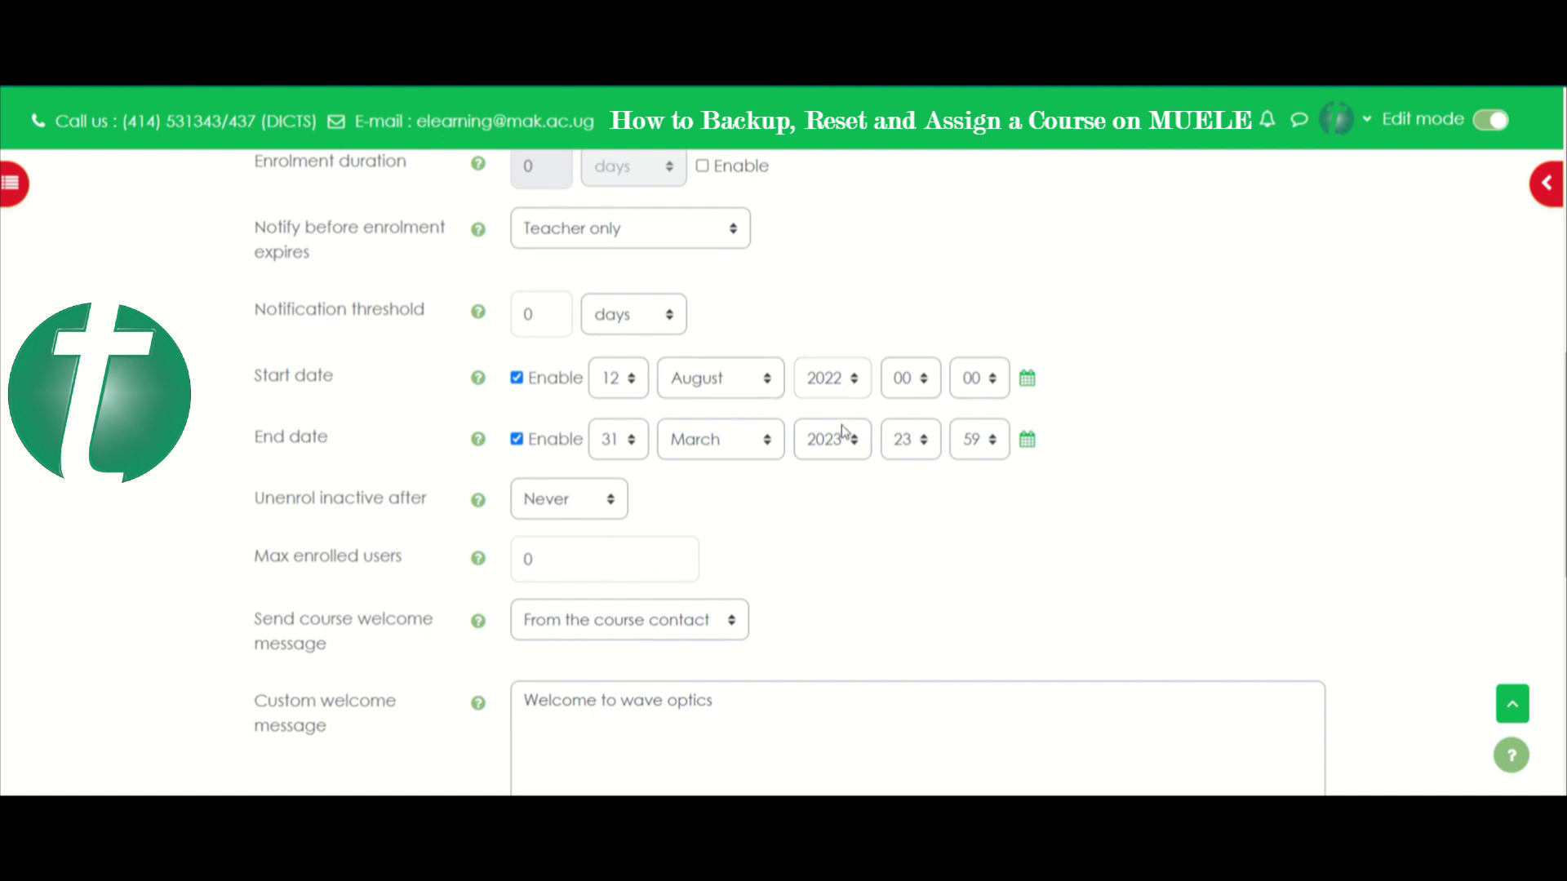
{"action": "left_click", "coordinate": [840, 785]}
- Set the self enrolment end date to 31 December 2024 and try to save the changes
{"action": "left_click", "coordinate": [732, 690]}
{"action": "left_click", "coordinate": [849, 447]}
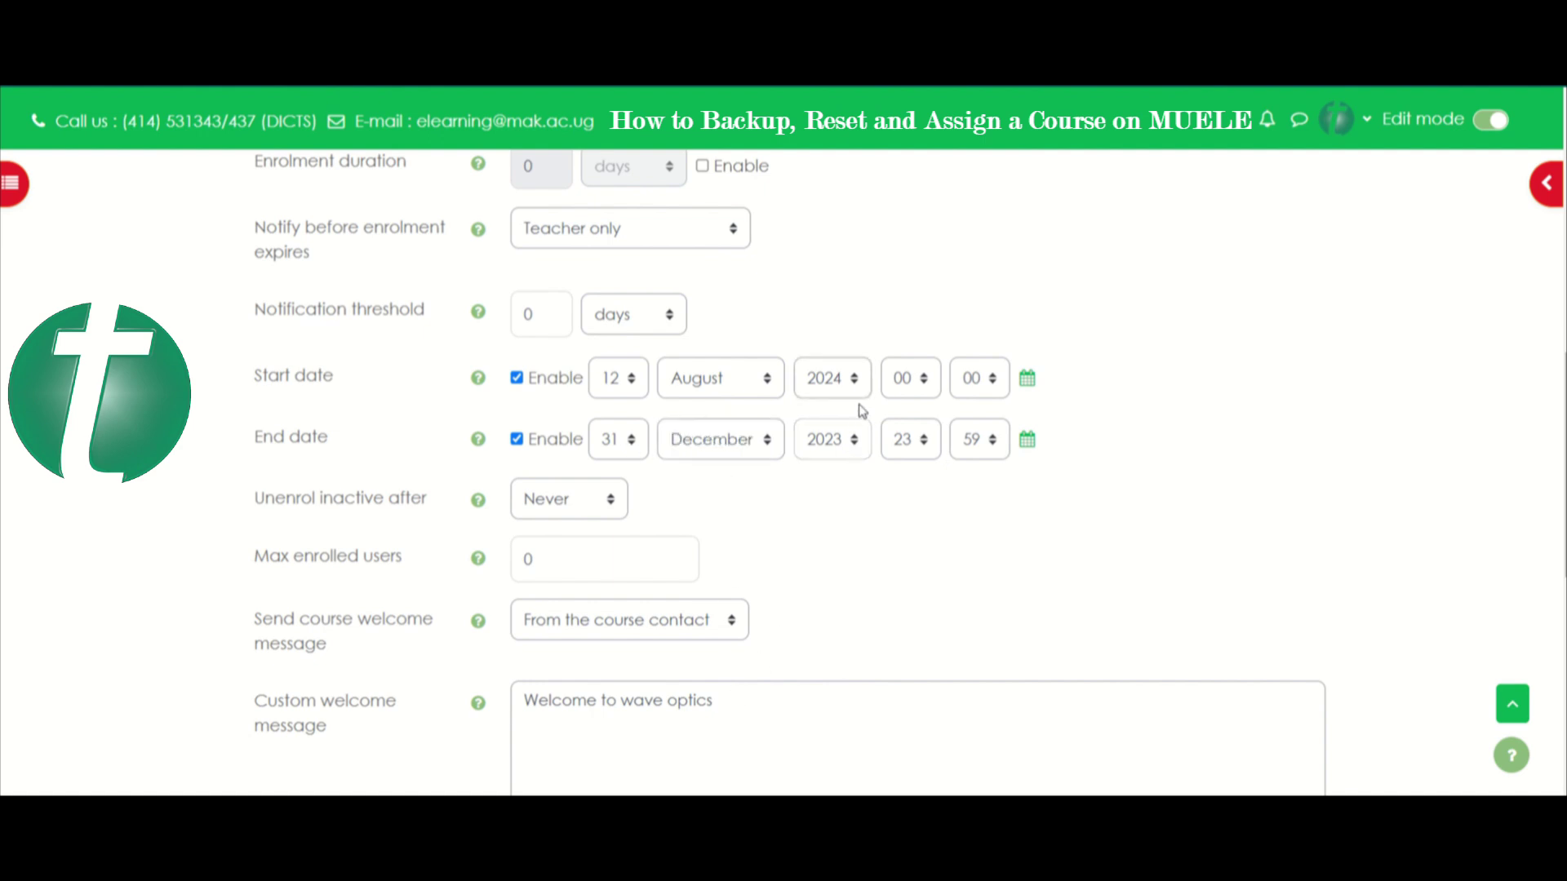
{"action": "left_click", "coordinate": [823, 346]}
{"action": "scroll", "coordinate": [319, 587], "scroll_direction": "down", "scroll_amount": 3}
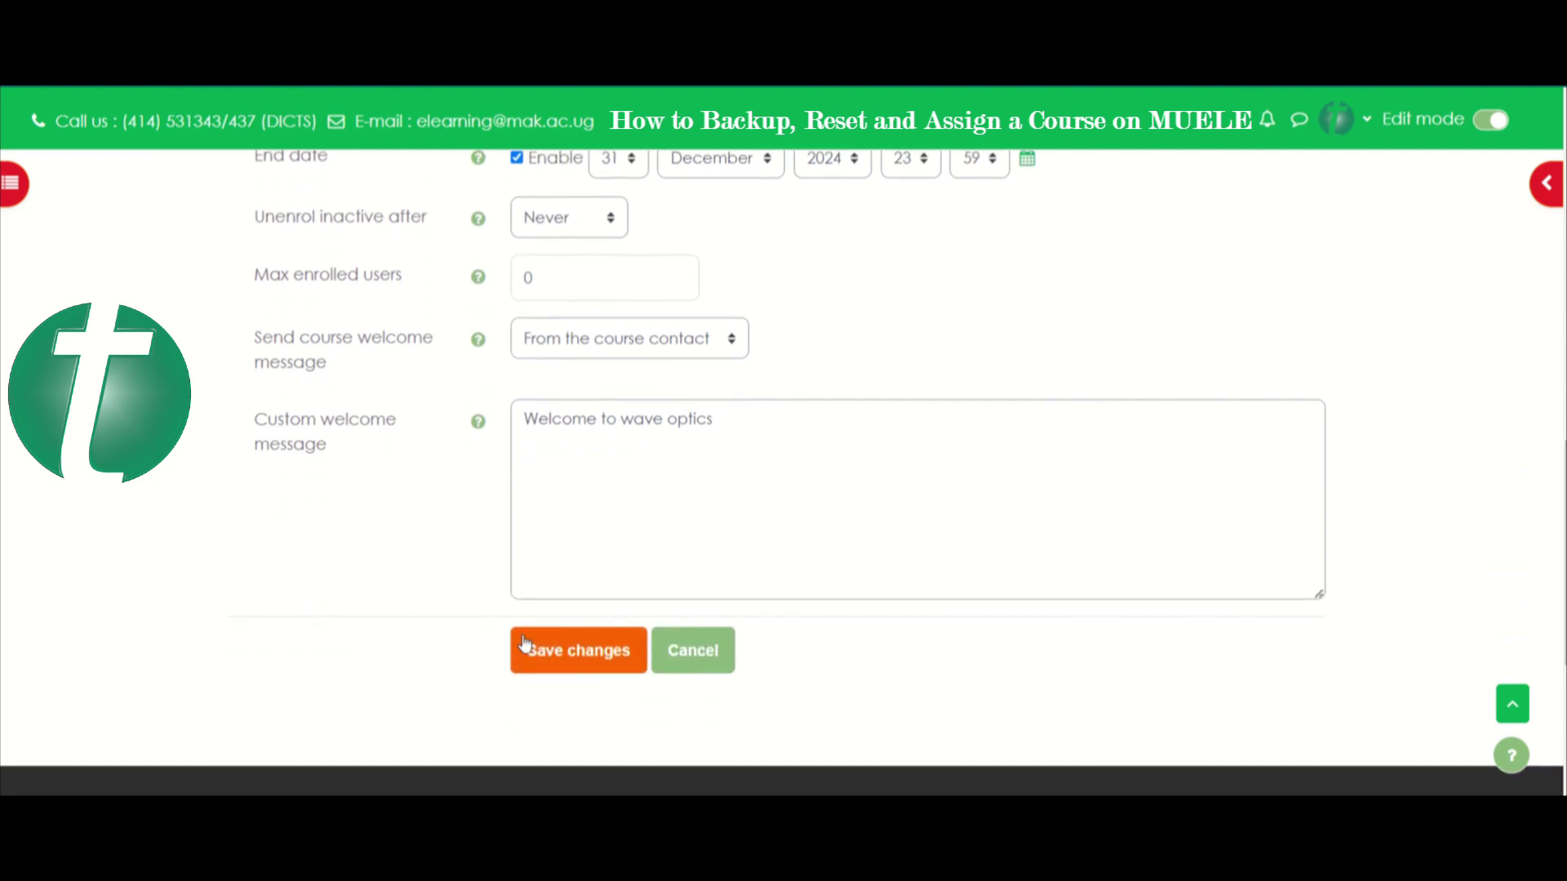
{"action": "left_click", "coordinate": [577, 673]}
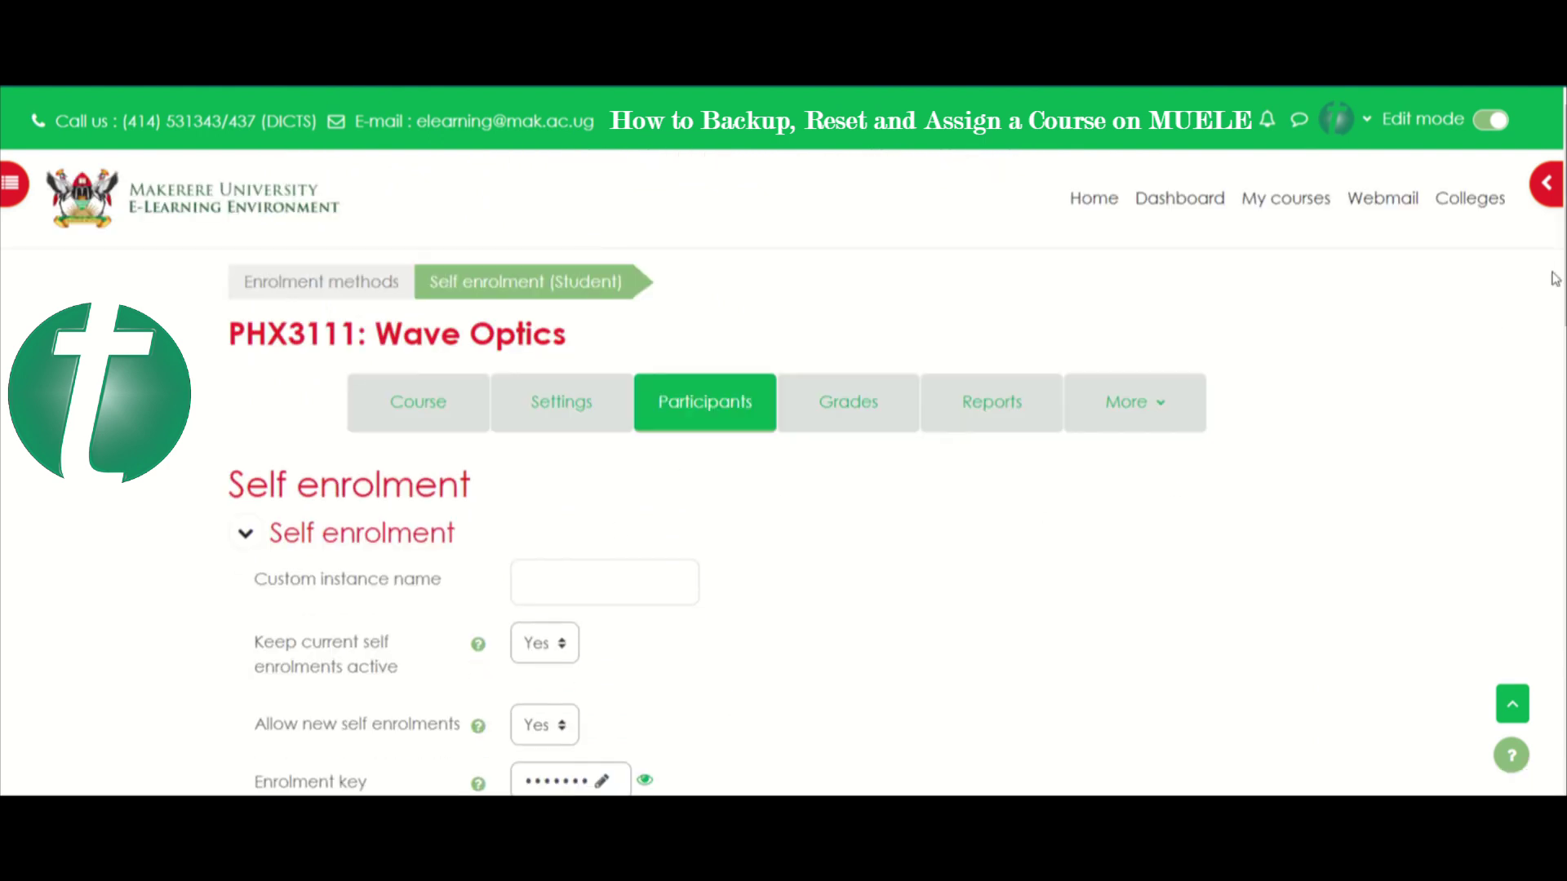
- Set the notification threshold to 1 day and Notify before enrolment expires to No, and save the self enrolment settings
{"action": "scroll", "coordinate": [671, 471], "scroll_direction": "down", "scroll_amount": 3}
{"action": "scroll", "coordinate": [783, 473], "scroll_direction": "down", "scroll_amount": 10}
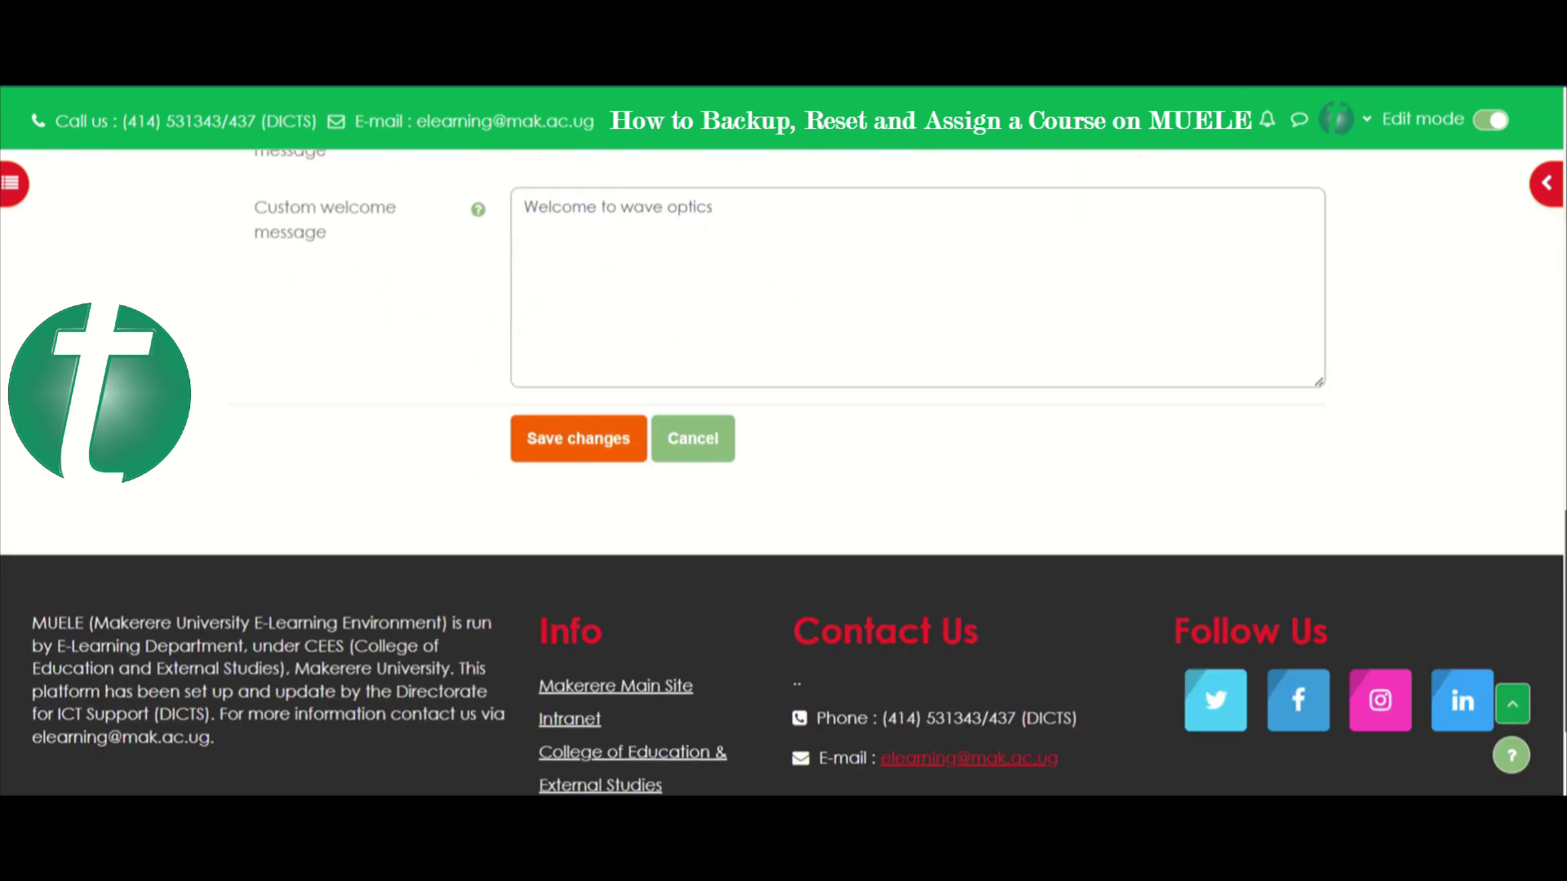
{"action": "scroll", "coordinate": [783, 473], "scroll_direction": "up", "scroll_amount": 5}
{"action": "scroll", "coordinate": [783, 474], "scroll_direction": "up", "scroll_amount": 2}
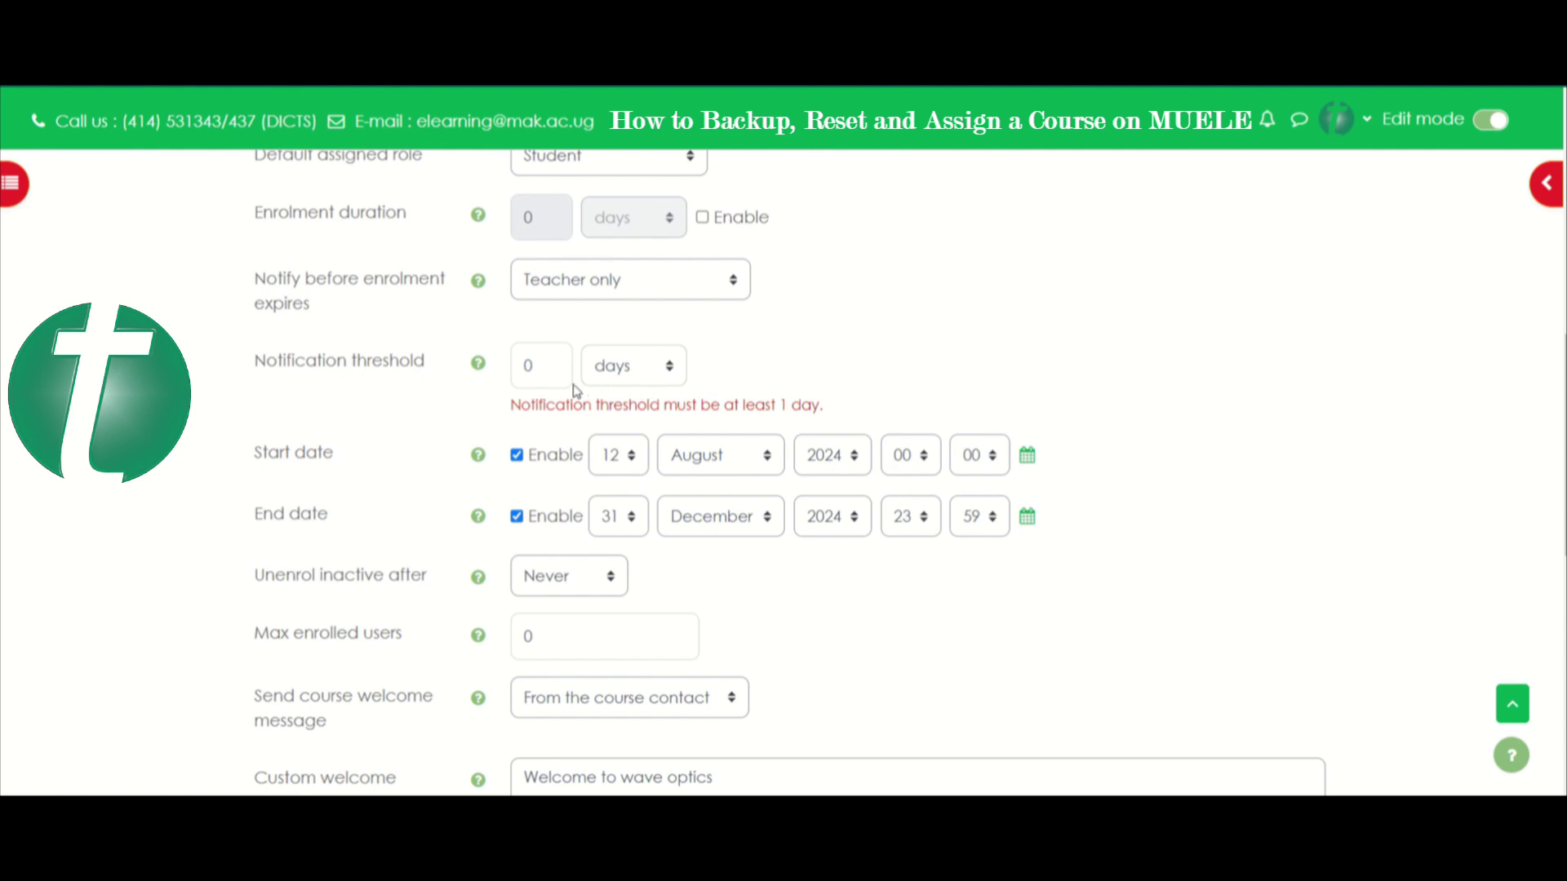
{"action": "double_click", "coordinate": [548, 369]}
{"action": "type", "text": "1"}
{"action": "left_click", "coordinate": [735, 287]}
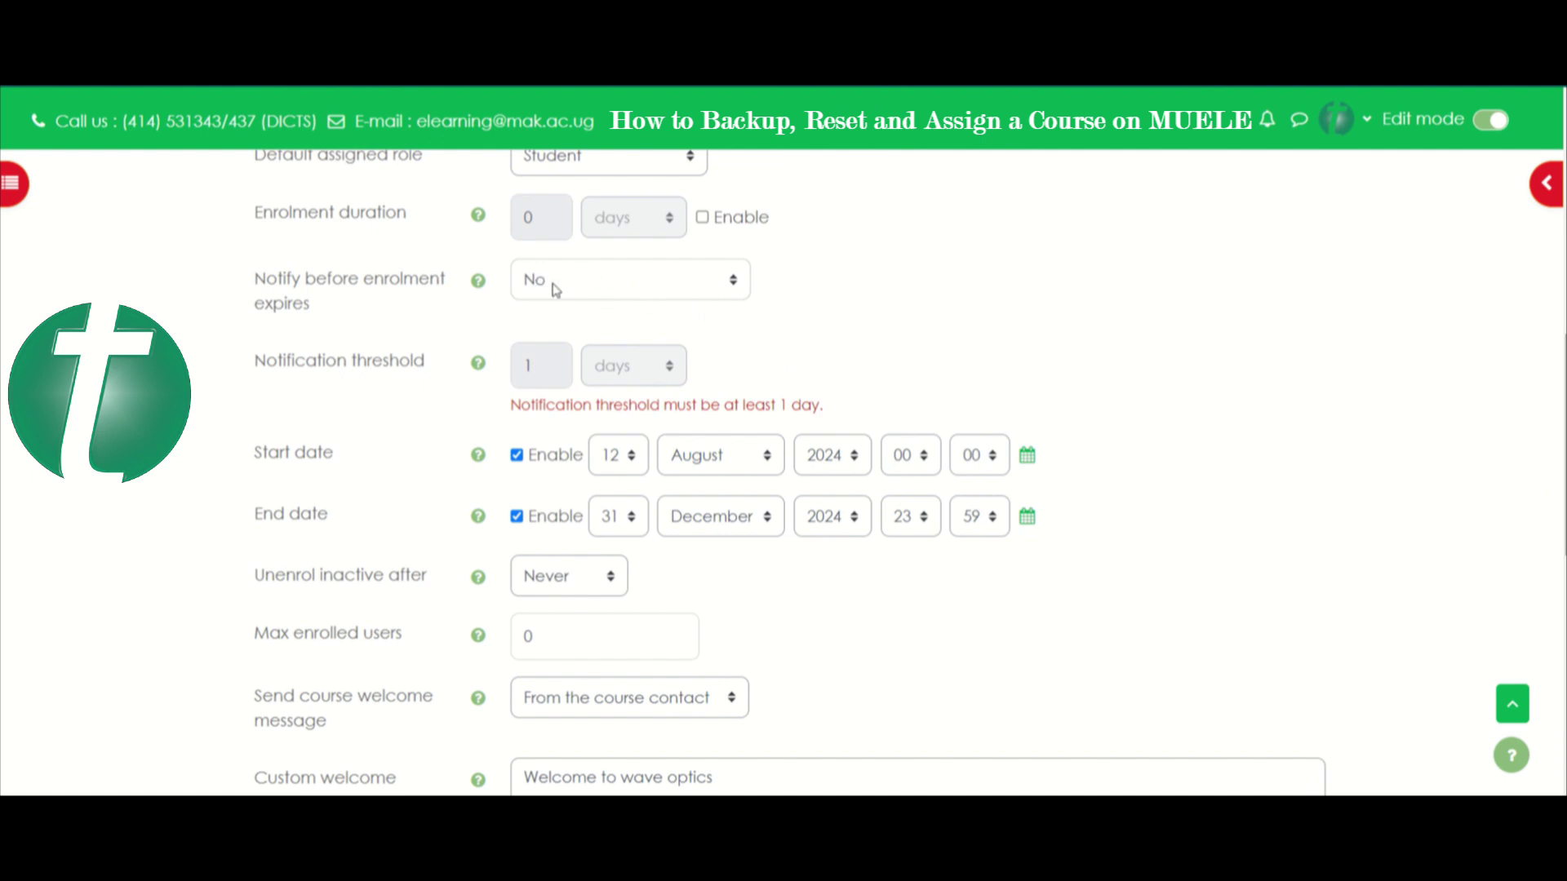
{"action": "scroll", "coordinate": [1418, 318], "scroll_direction": "down", "scroll_amount": 2}
{"action": "scroll", "coordinate": [783, 473], "scroll_direction": "down", "scroll_amount": 5}
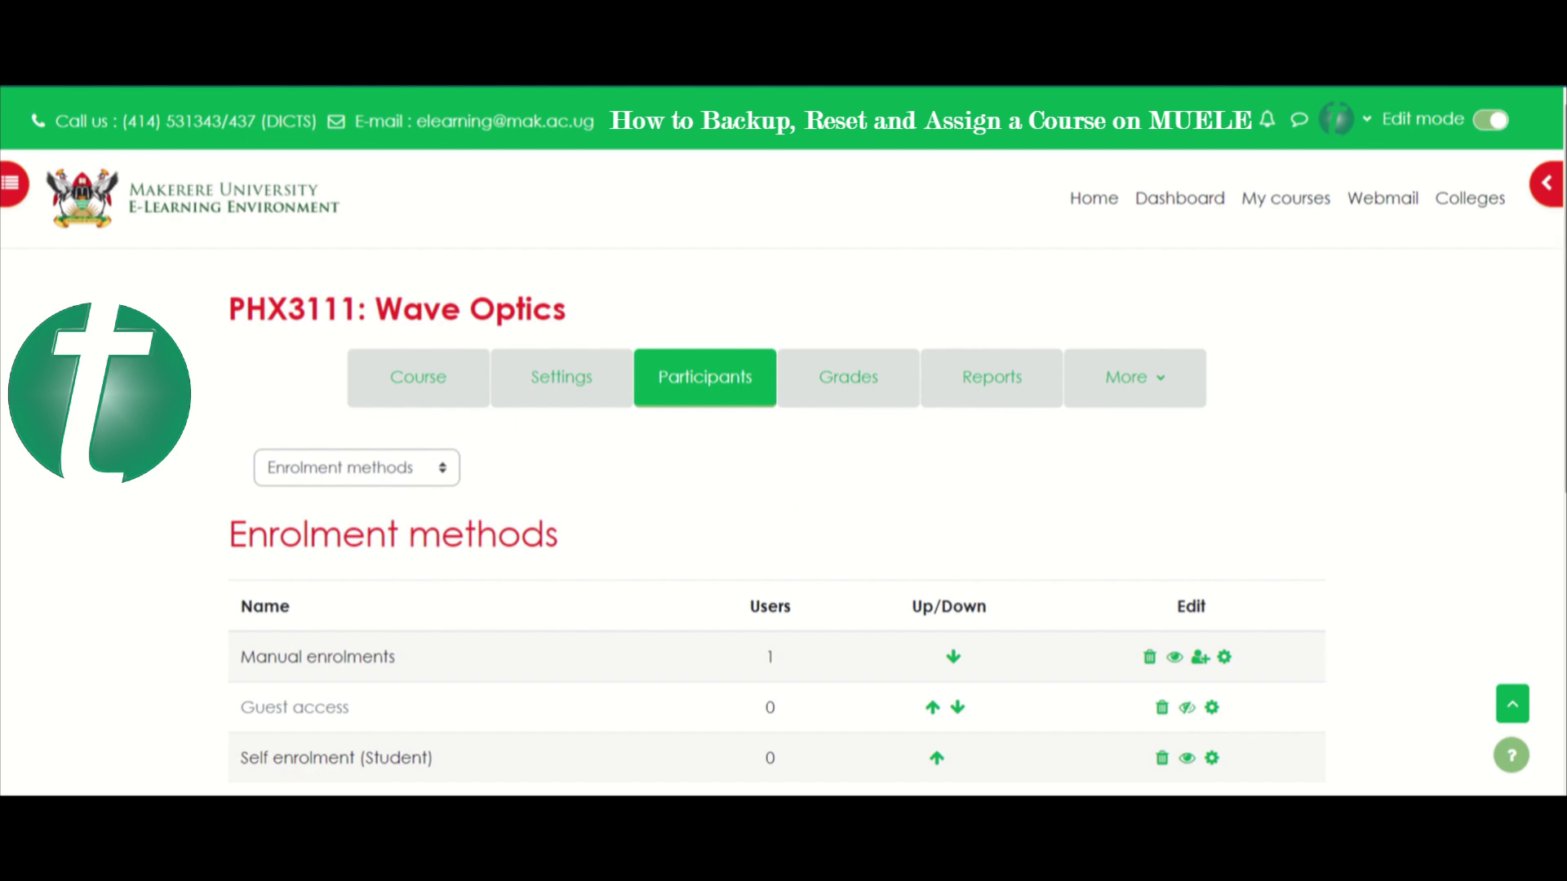
- Look over the enrolment methods, open the course settings and review the General and Description sections
{"action": "scroll", "coordinate": [784, 474], "scroll_direction": "down", "scroll_amount": 5}
{"action": "scroll", "coordinate": [783, 473], "scroll_direction": "up", "scroll_amount": 5}
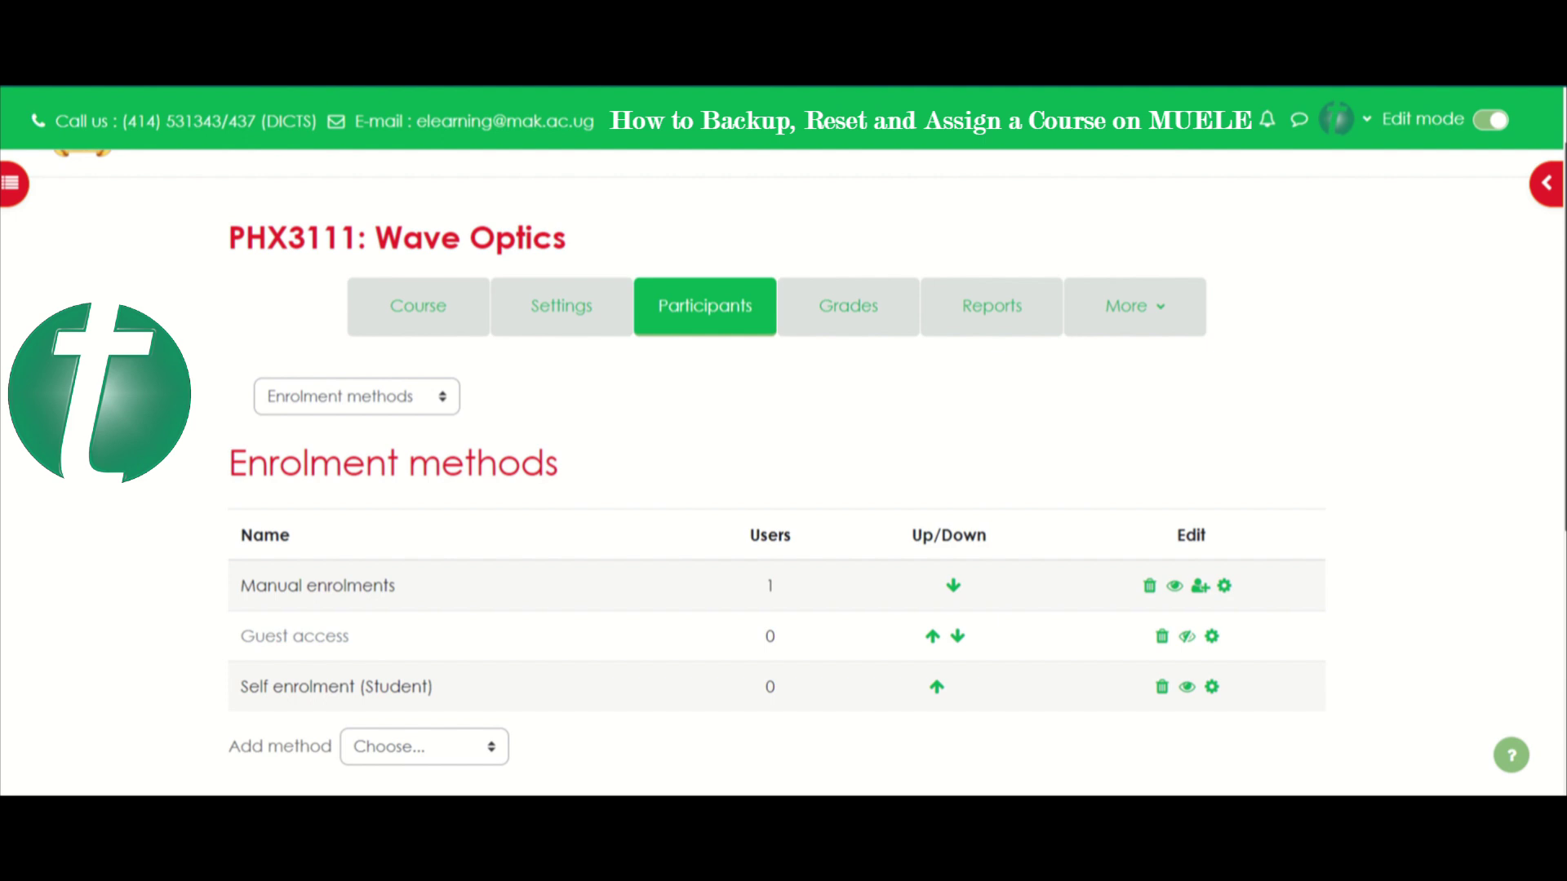
{"action": "scroll", "coordinate": [783, 473], "scroll_direction": "up", "scroll_amount": 1}
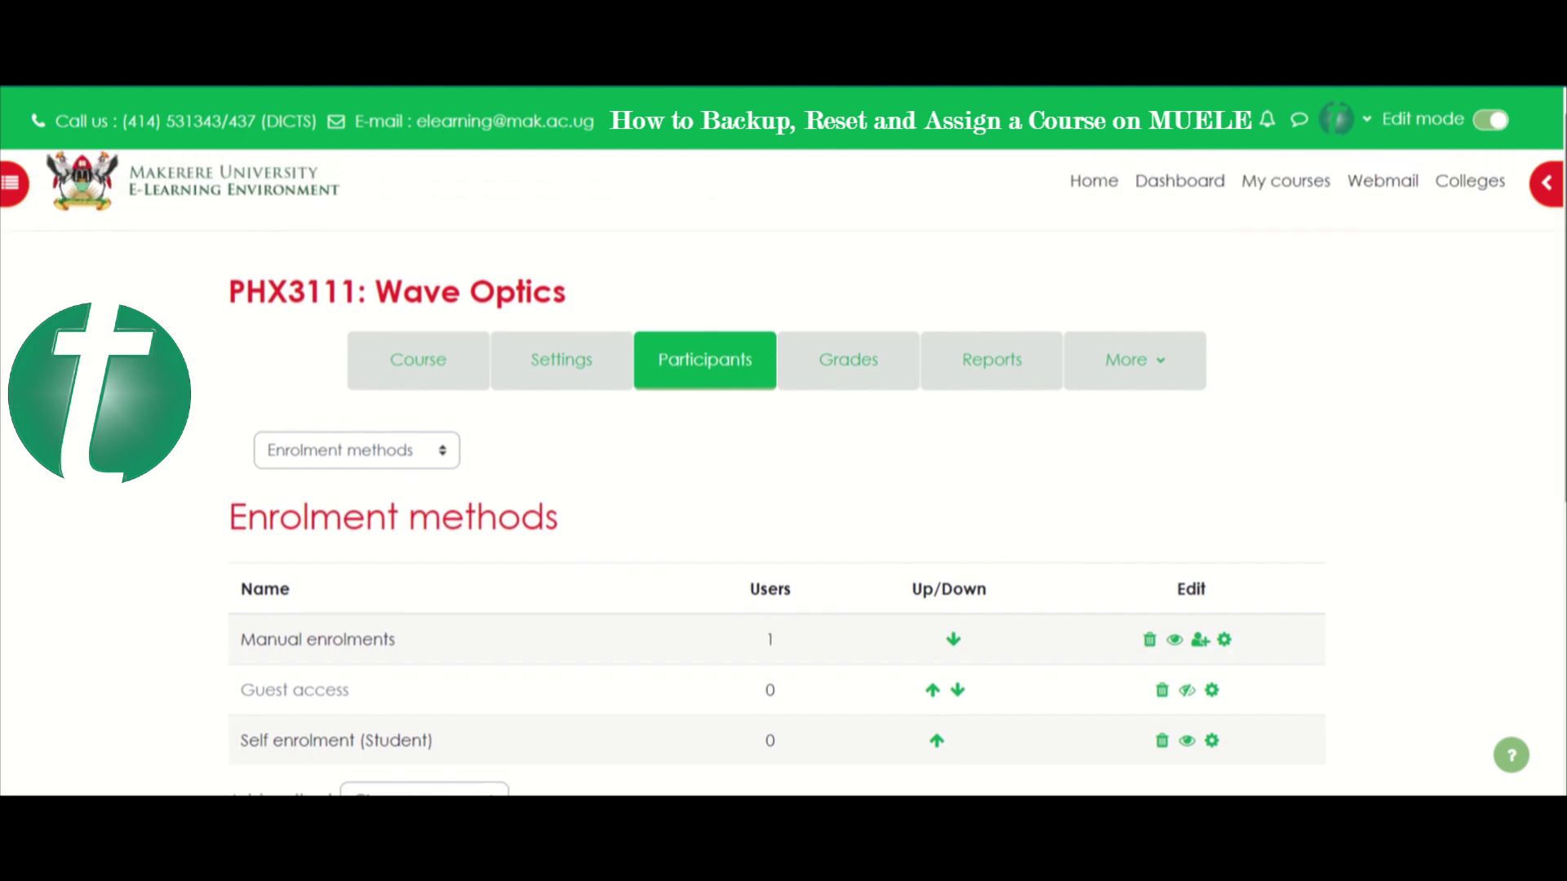
{"action": "left_click", "coordinate": [563, 373]}
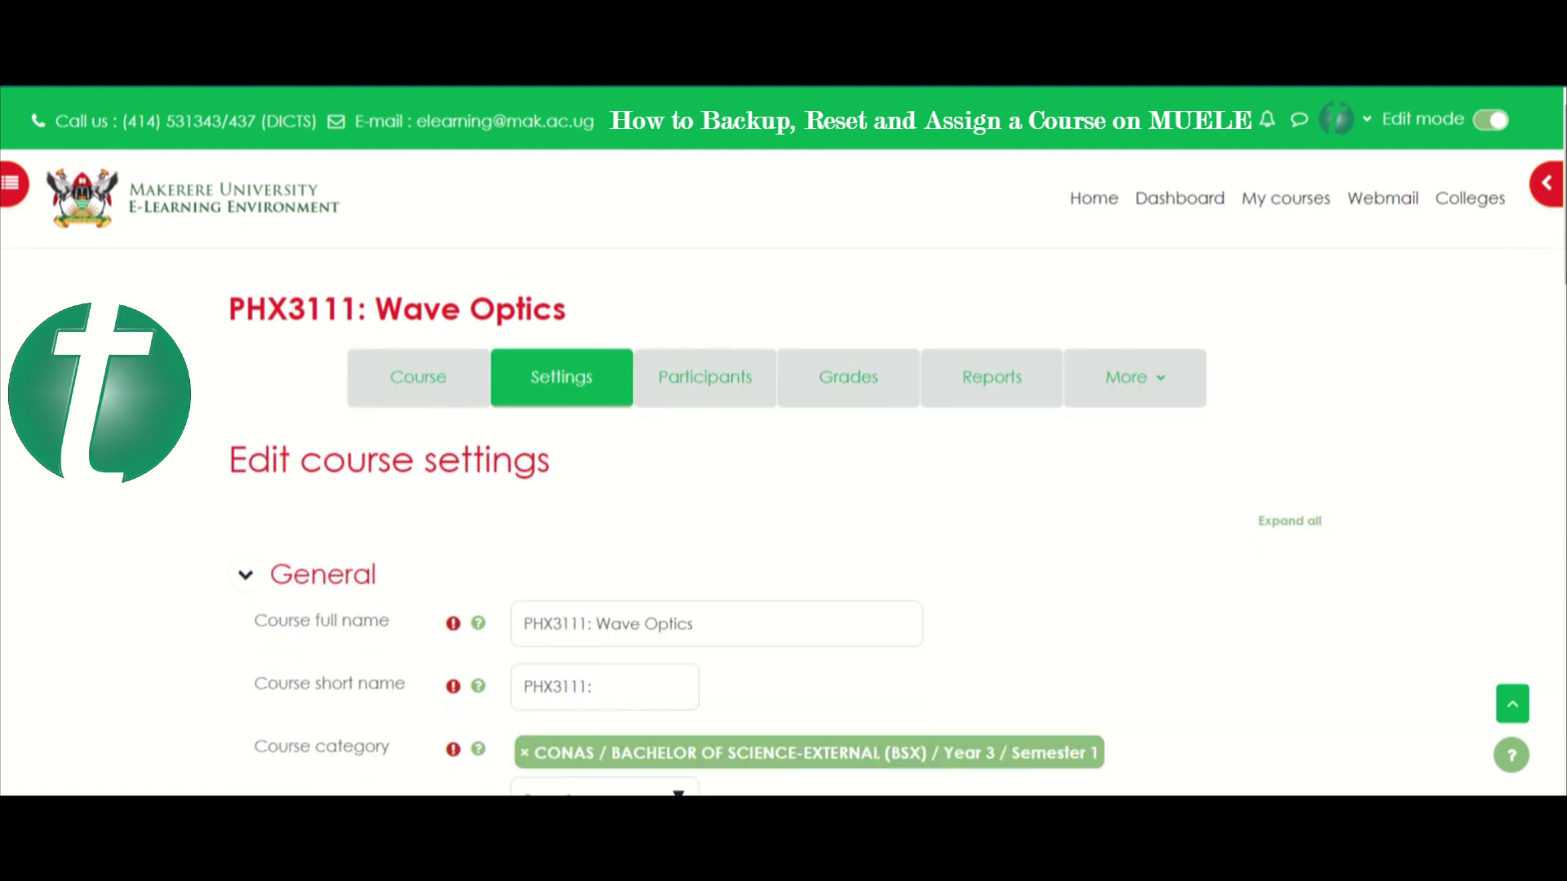
{"action": "scroll", "coordinate": [1542, 243], "scroll_direction": "down", "scroll_amount": 5}
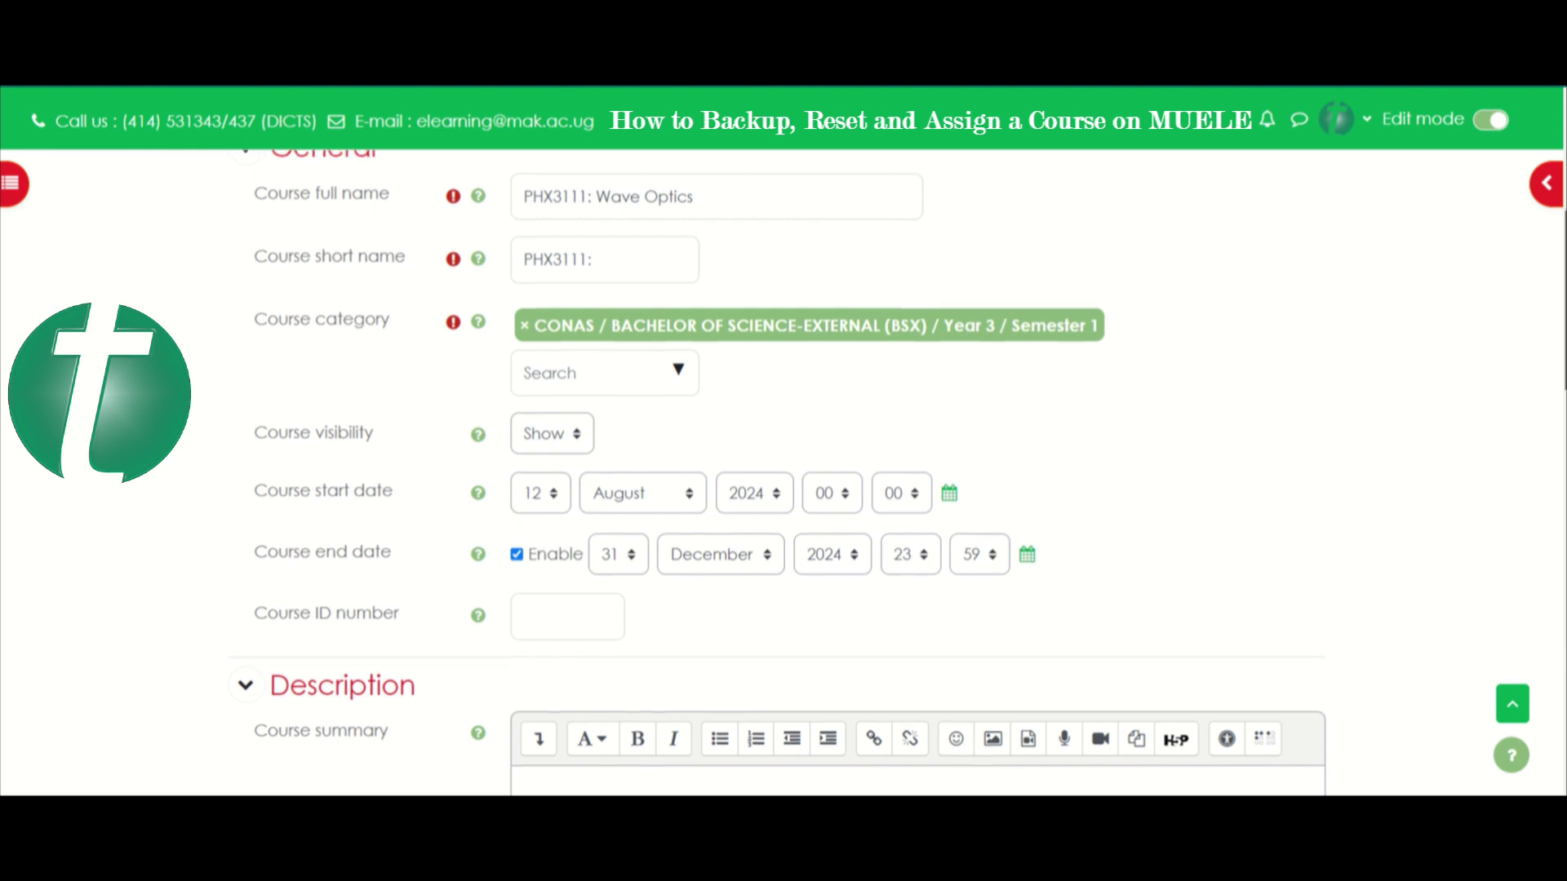
{"action": "scroll", "coordinate": [779, 459], "scroll_direction": "down", "scroll_amount": 12}
{"action": "scroll", "coordinate": [917, 473], "scroll_direction": "up", "scroll_amount": 6}
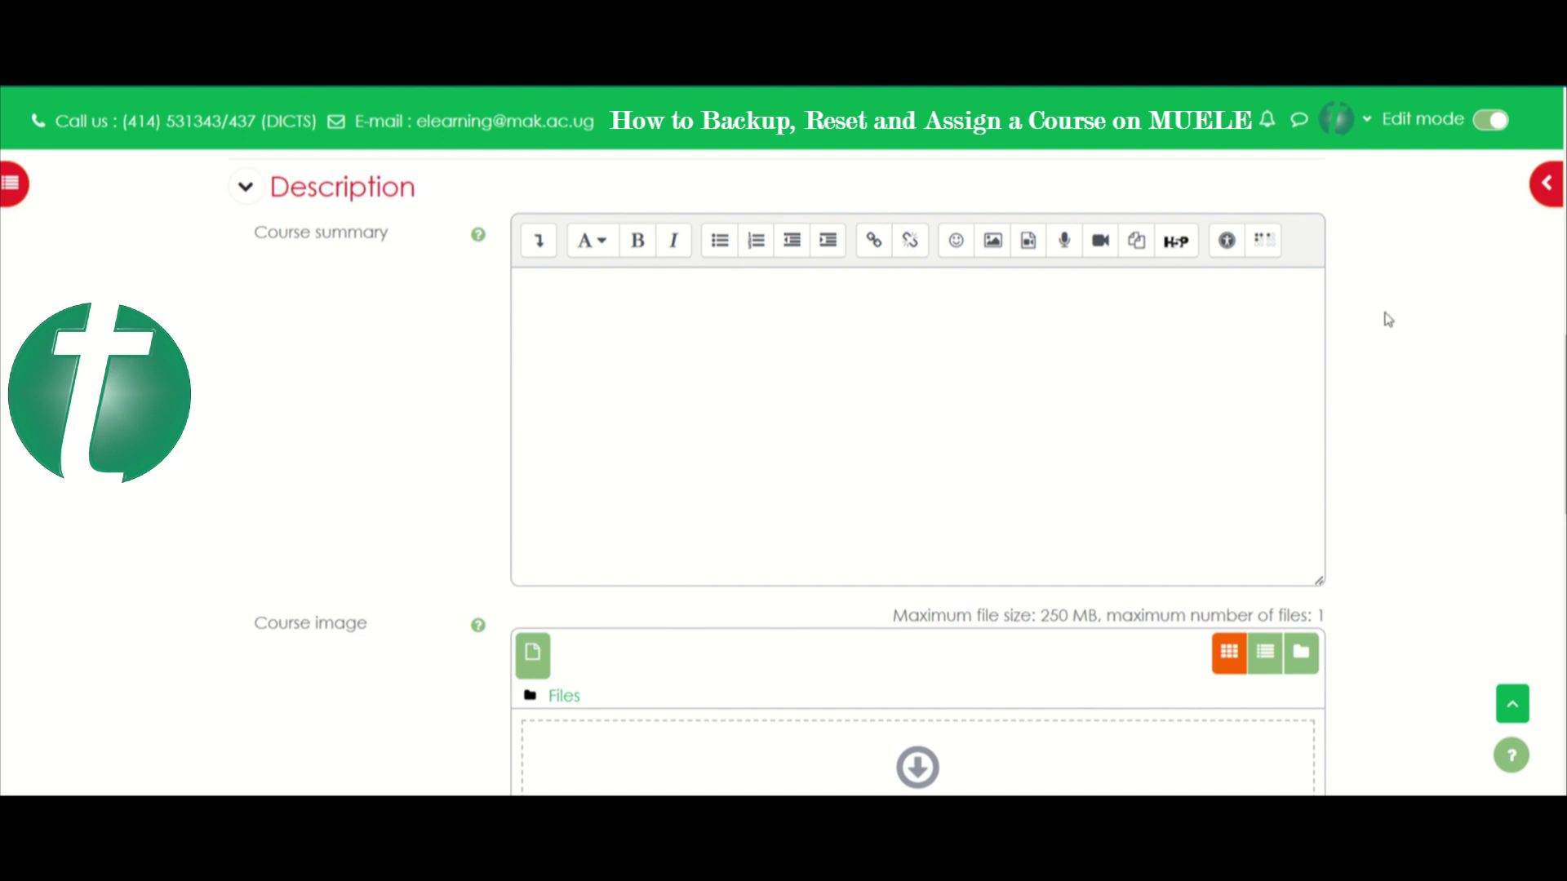
{"action": "scroll", "coordinate": [1559, 408], "scroll_direction": "down", "scroll_amount": 6}
{"action": "scroll", "coordinate": [1558, 408], "scroll_direction": "down", "scroll_amount": 3}
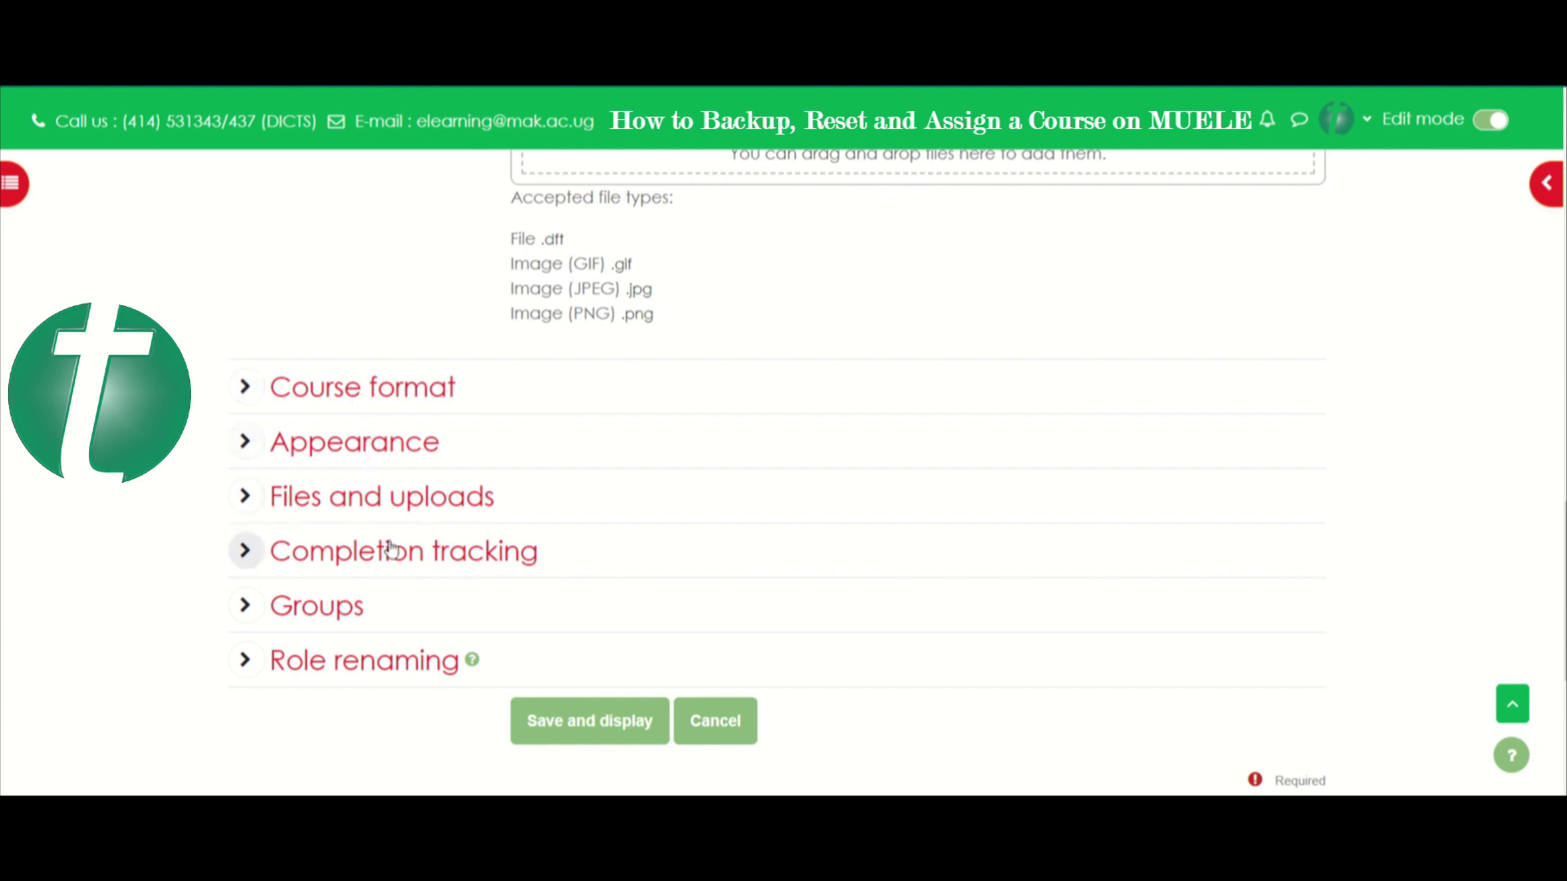
- Expand the Course format, Appearance, and Files and uploads sections and review their options
{"action": "left_click", "coordinate": [246, 388]}
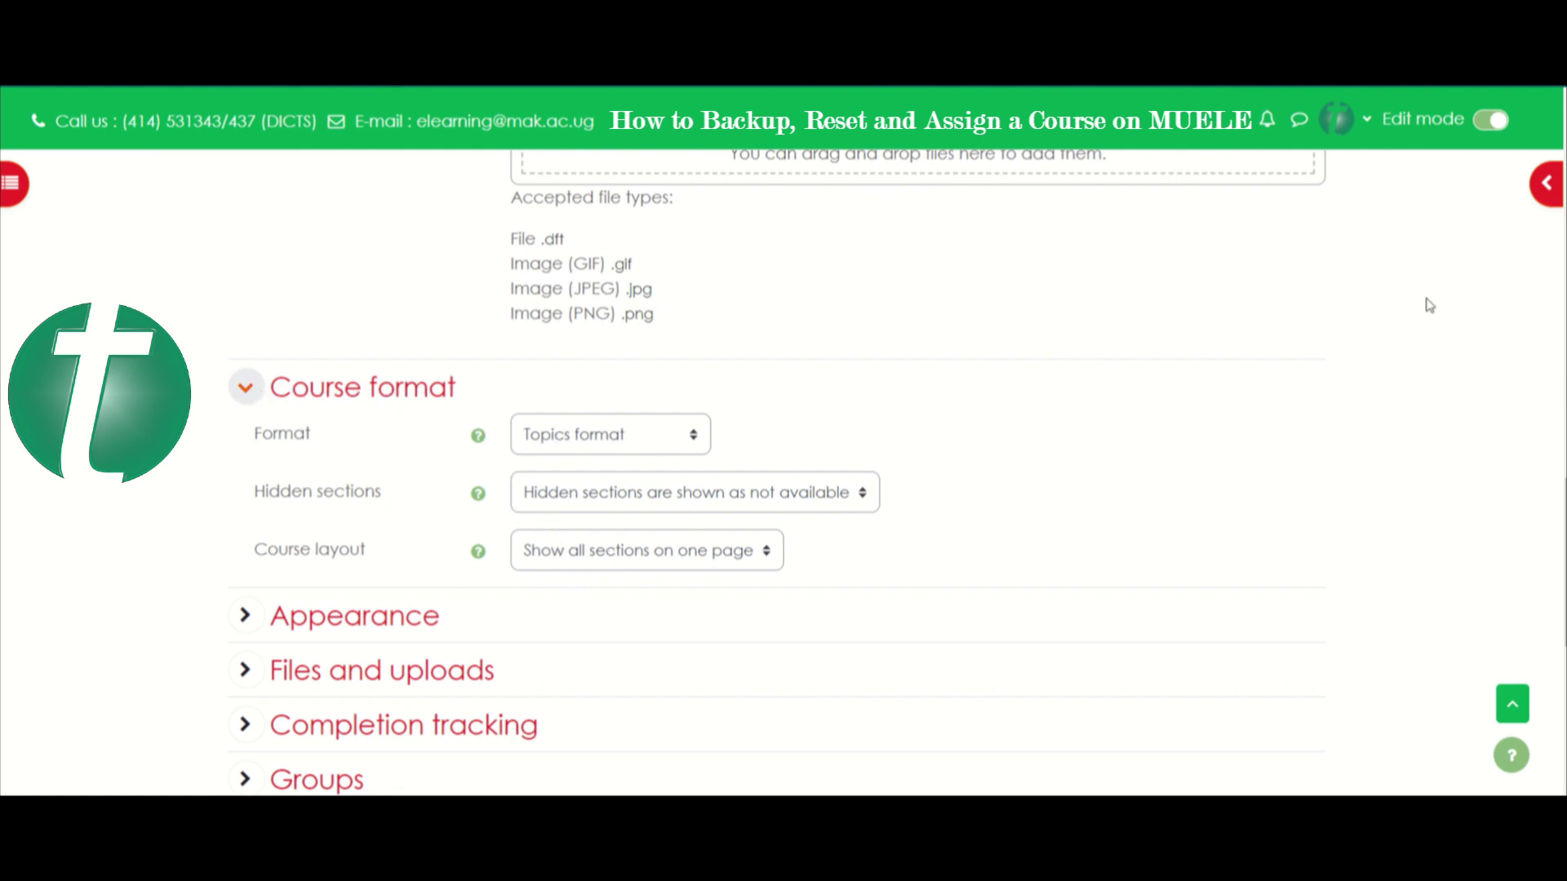
{"action": "scroll", "coordinate": [762, 524], "scroll_direction": "down", "scroll_amount": 3}
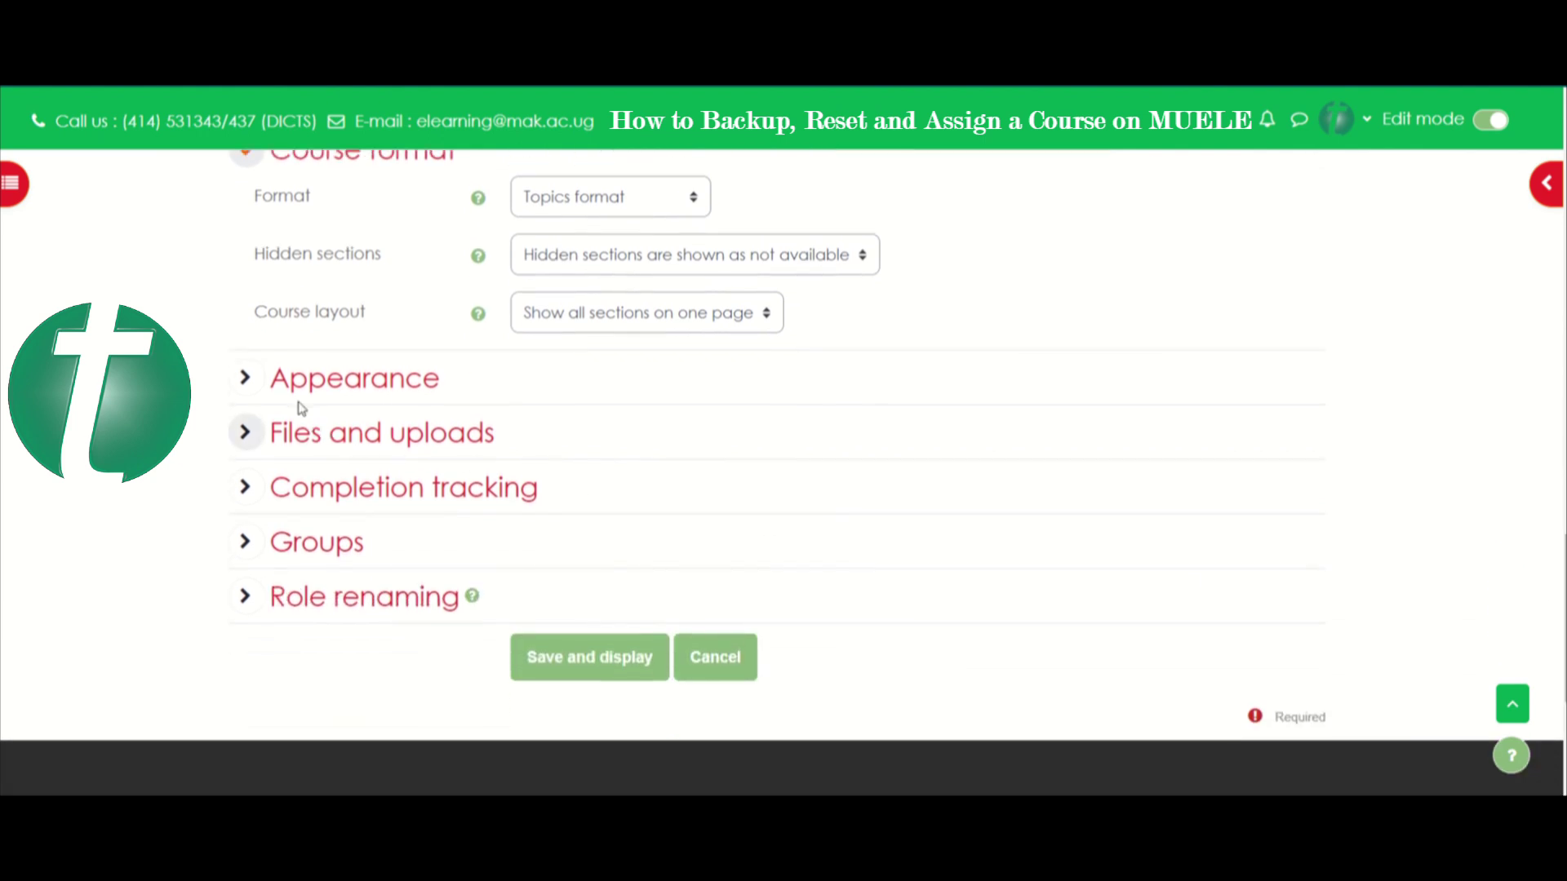
{"action": "left_click", "coordinate": [245, 380]}
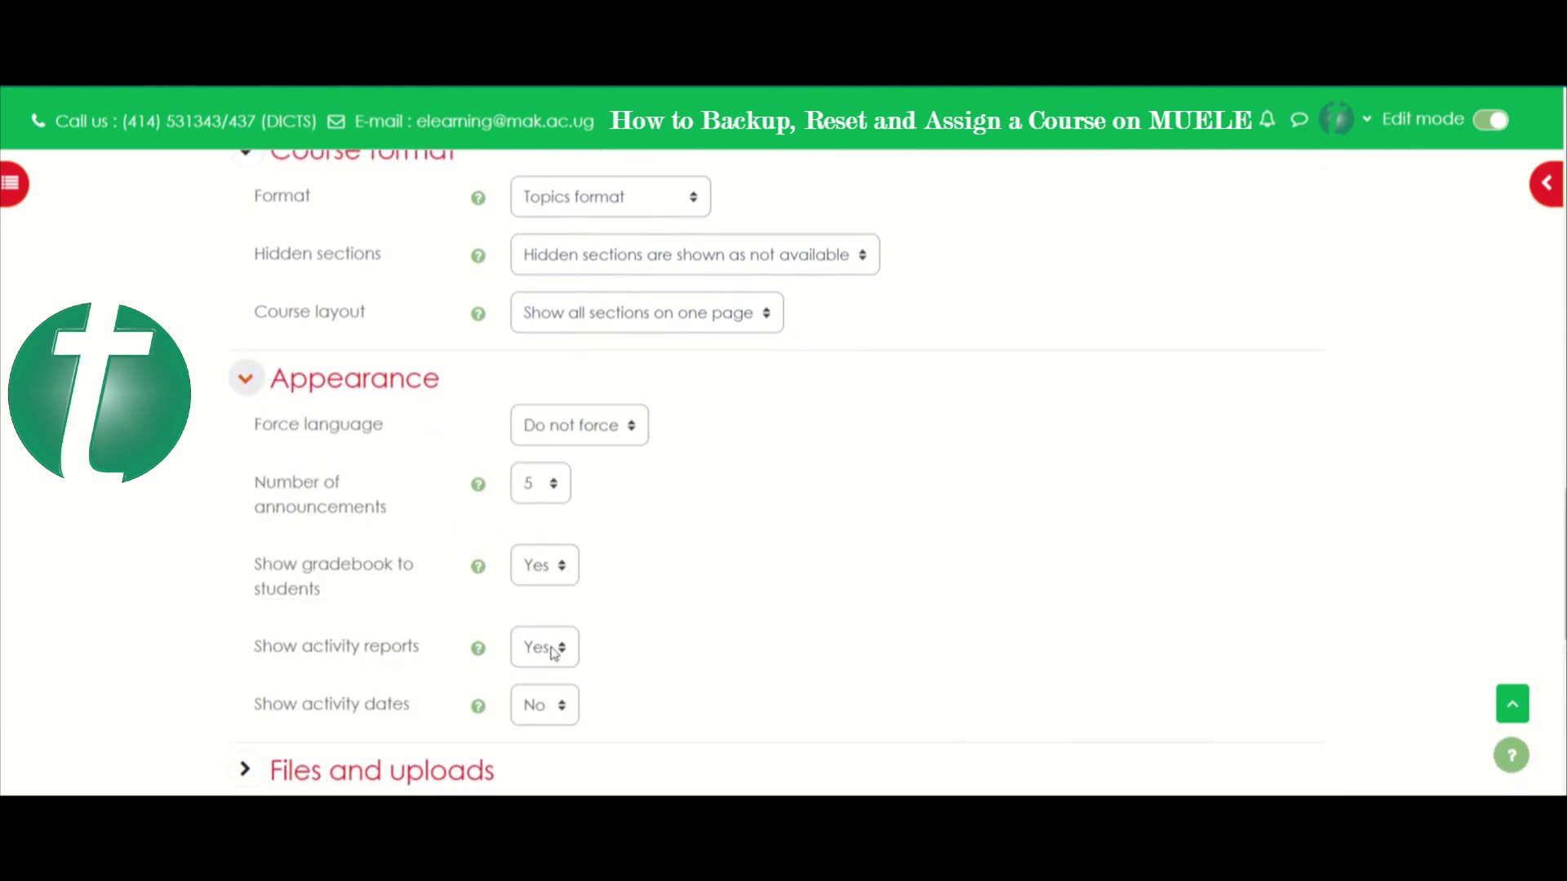
{"action": "scroll", "coordinate": [1105, 566], "scroll_direction": "down", "scroll_amount": 4}
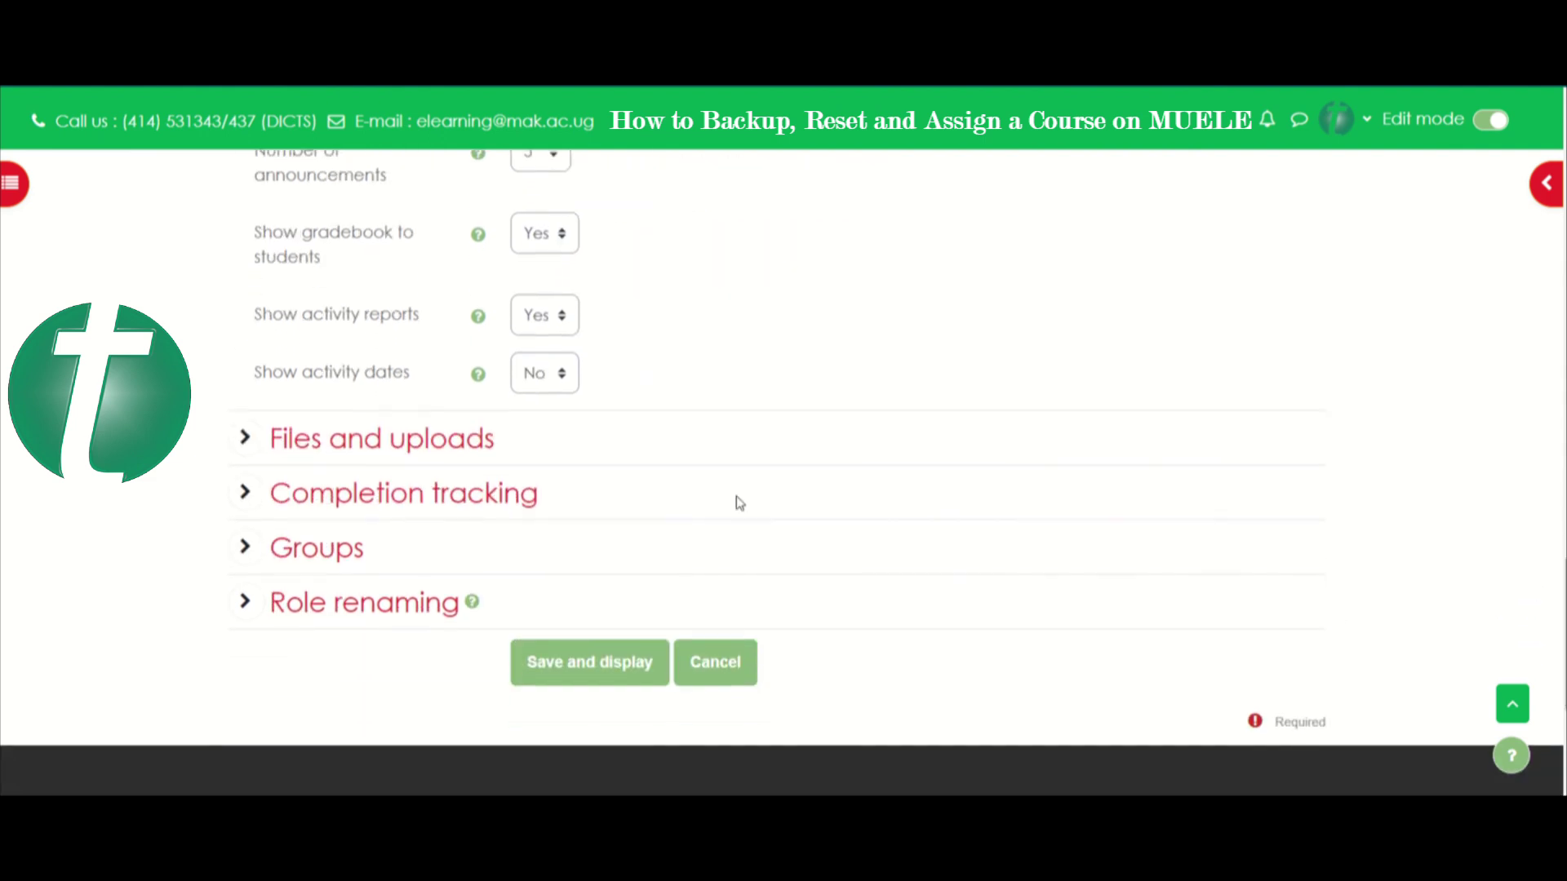
{"action": "left_click", "coordinate": [244, 437]}
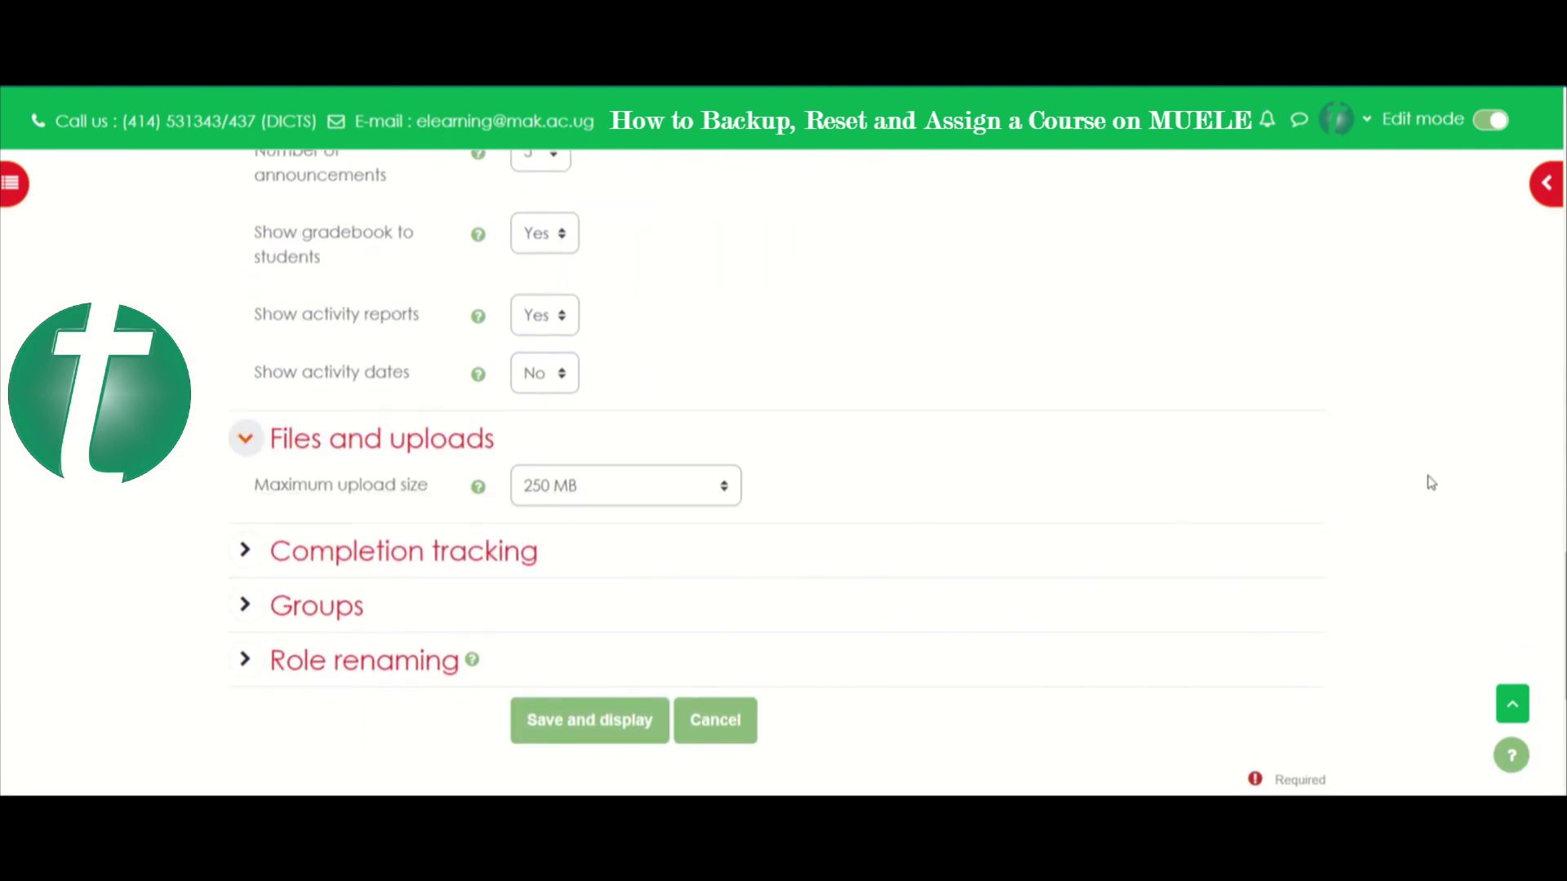
{"action": "scroll", "coordinate": [1080, 506], "scroll_direction": "down", "scroll_amount": 3}
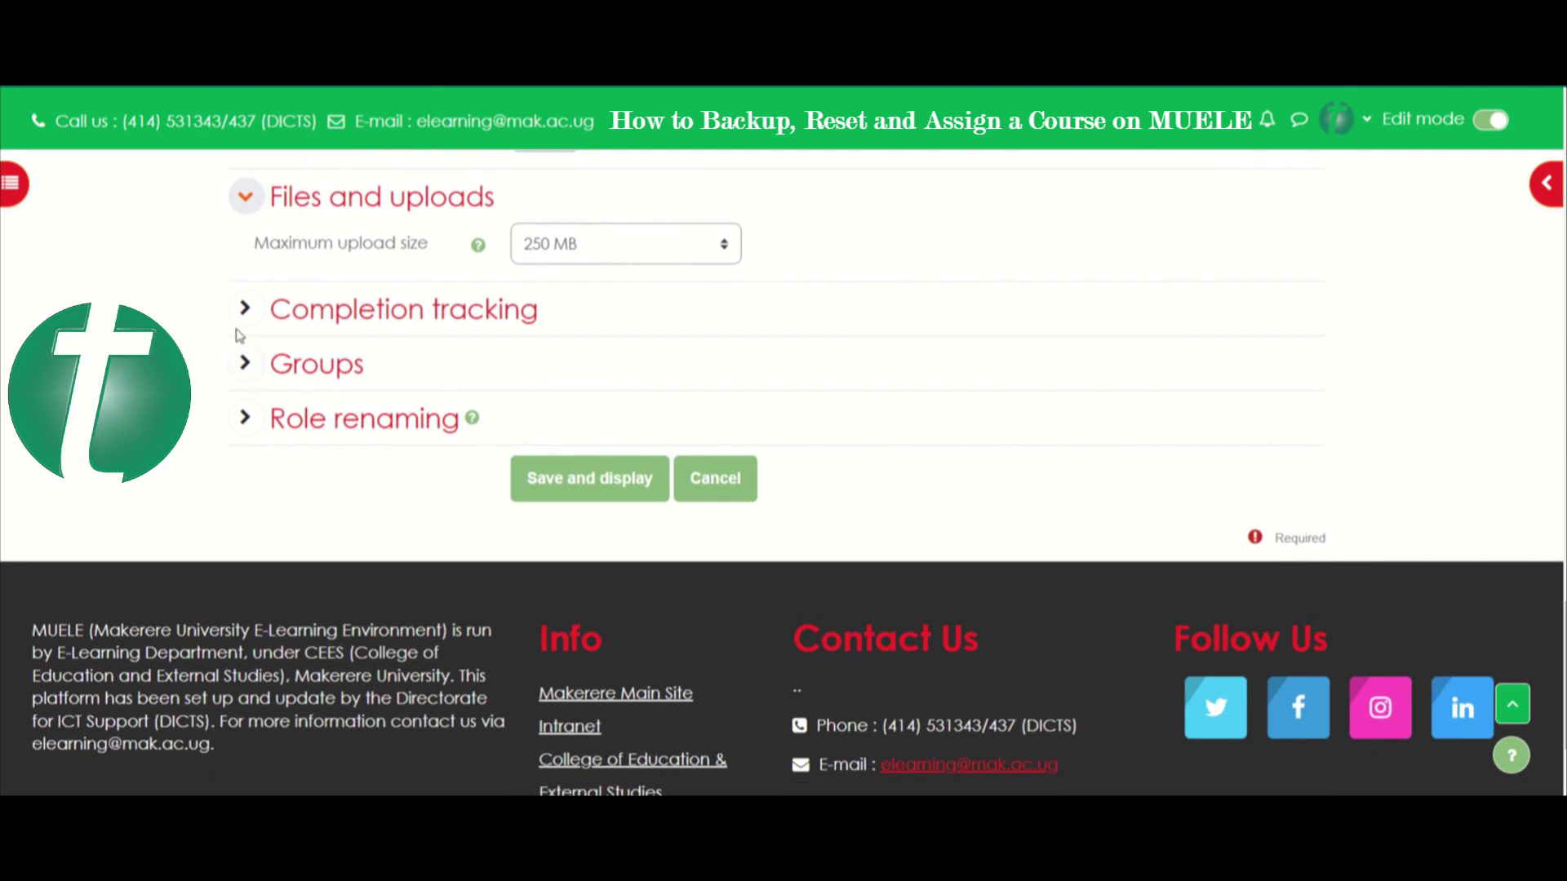
- Expand Completion tracking, Groups and Role renaming, and examine their options, including the custom words for Lecturer and Student
{"action": "left_click", "coordinate": [244, 313]}
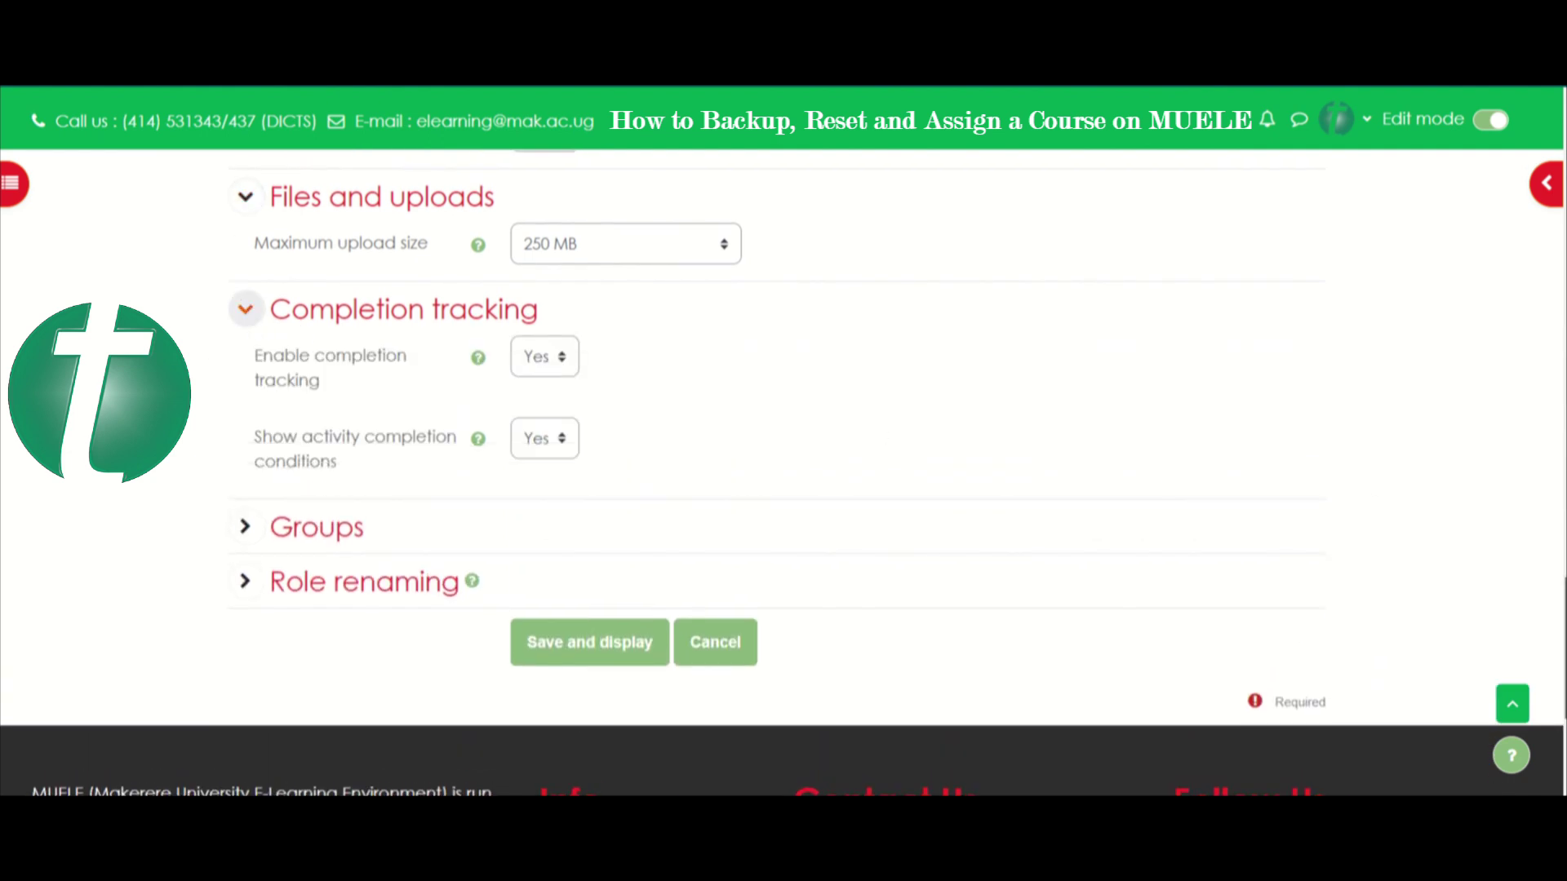
{"action": "scroll", "coordinate": [682, 403], "scroll_direction": "down", "scroll_amount": 2}
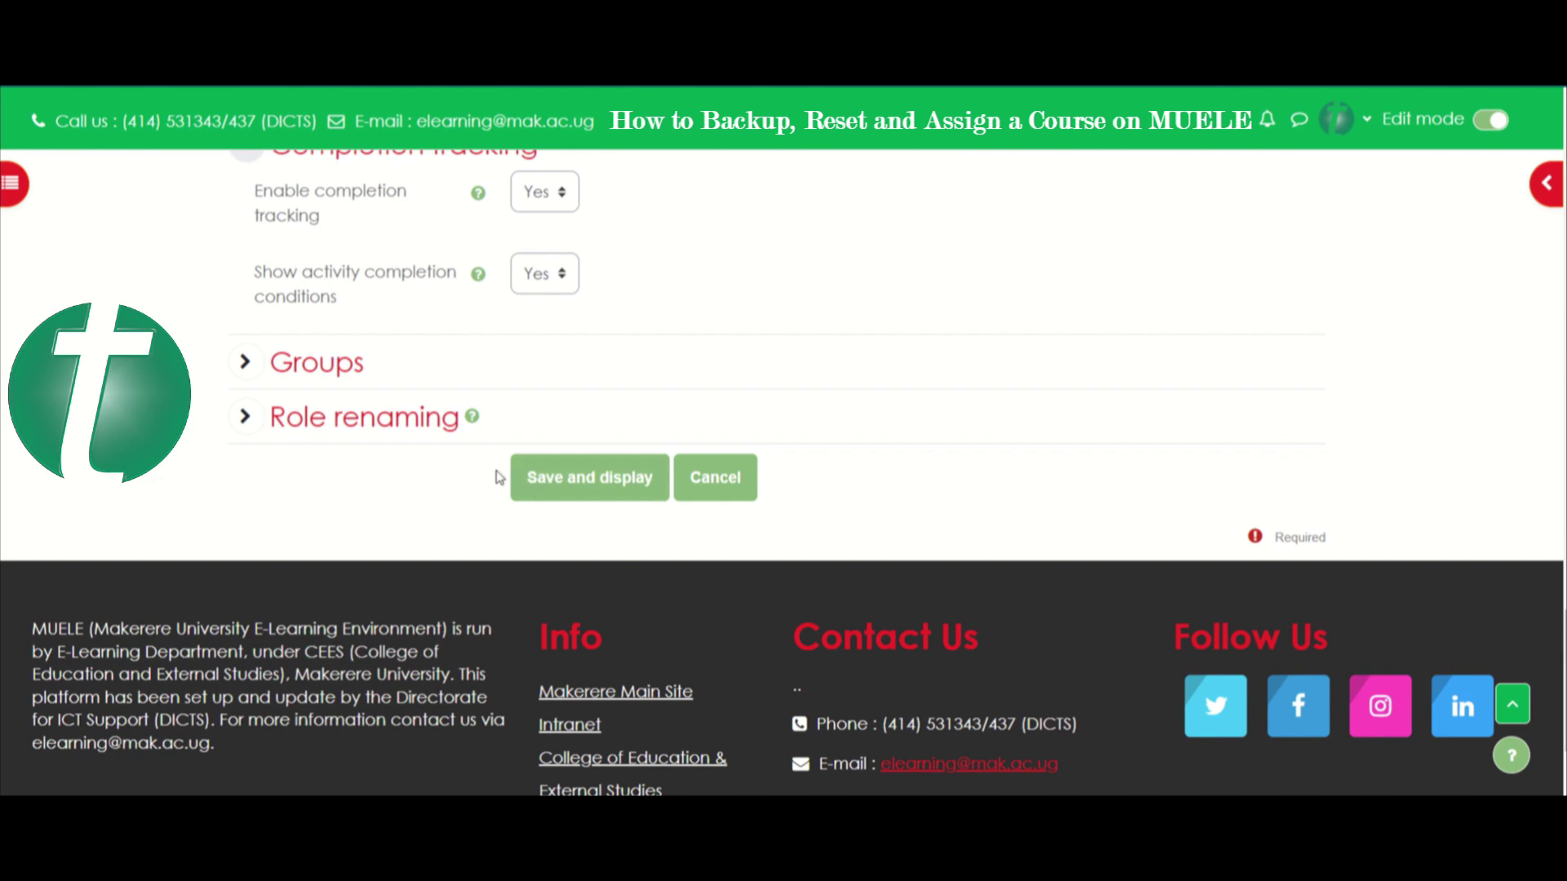
{"action": "left_click", "coordinate": [245, 362]}
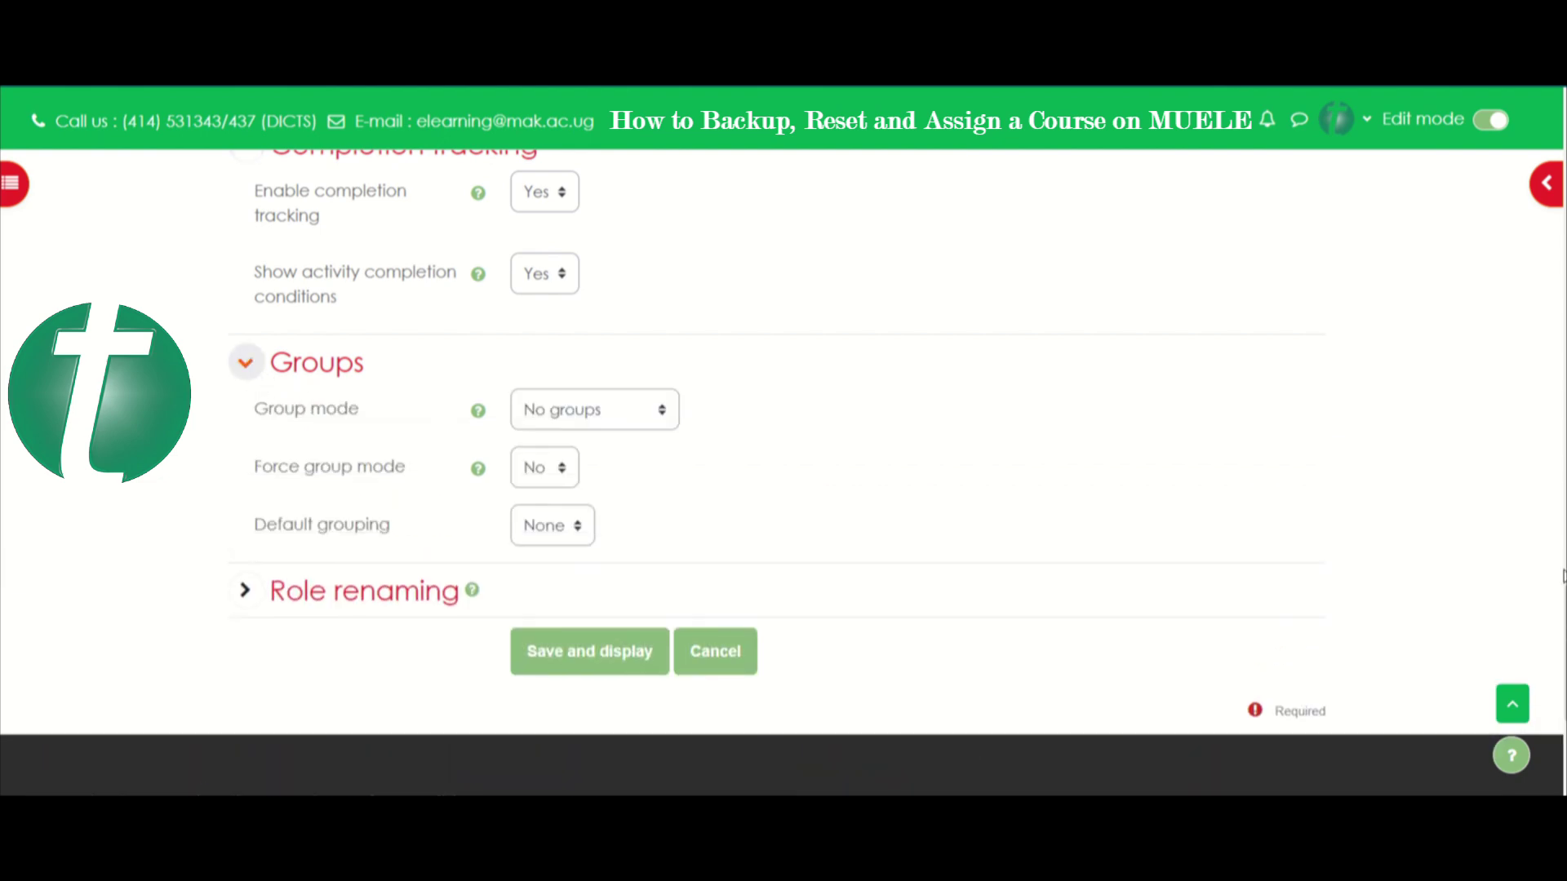
{"action": "scroll", "coordinate": [618, 496], "scroll_direction": "down", "scroll_amount": 2}
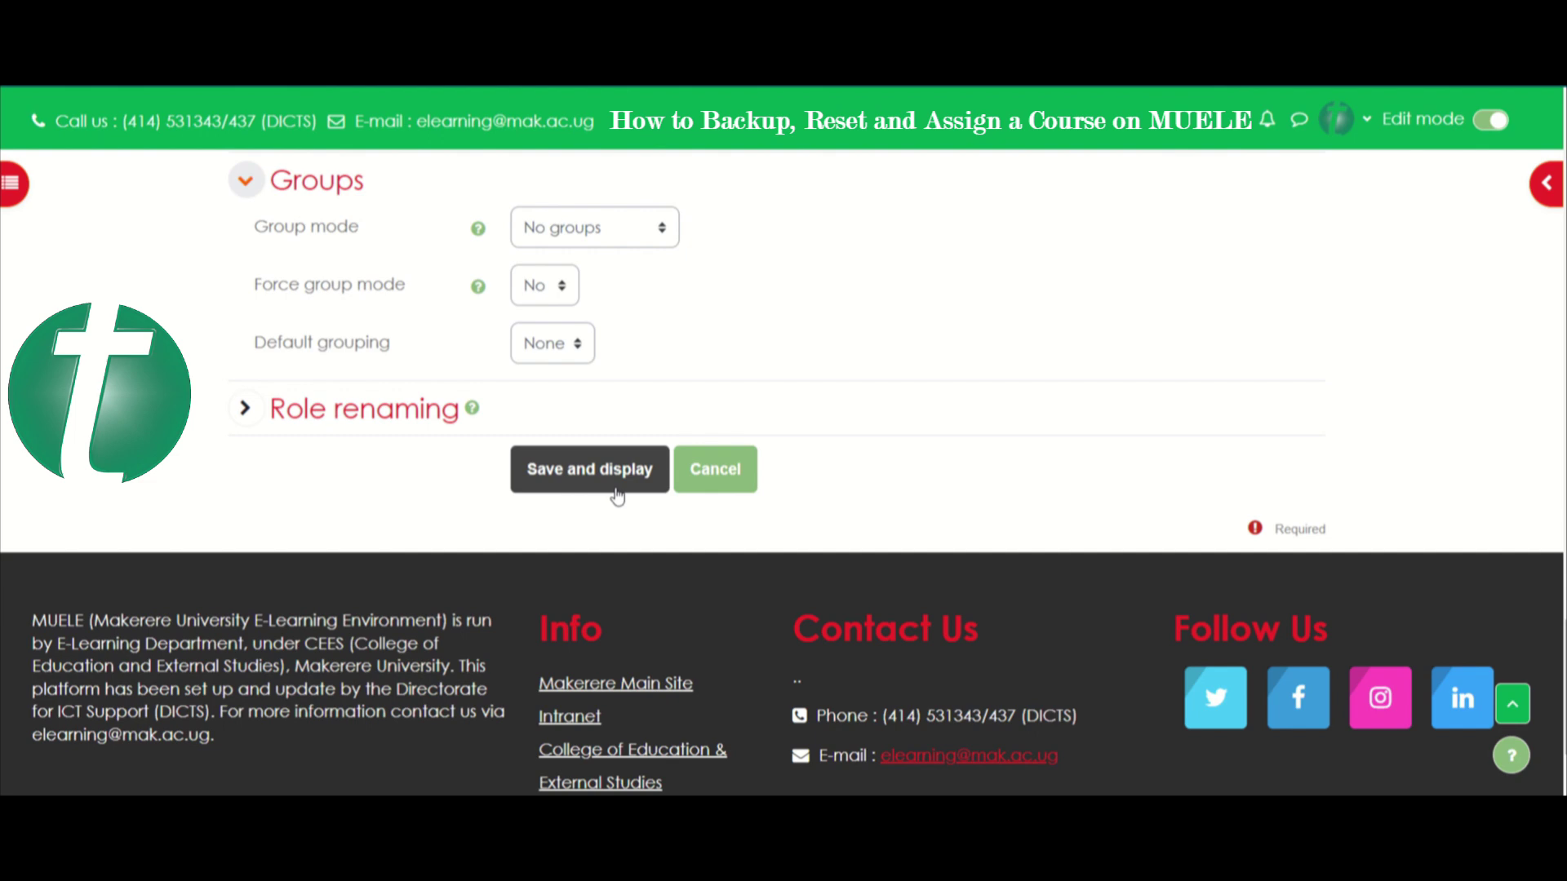
{"action": "left_click", "coordinate": [244, 410]}
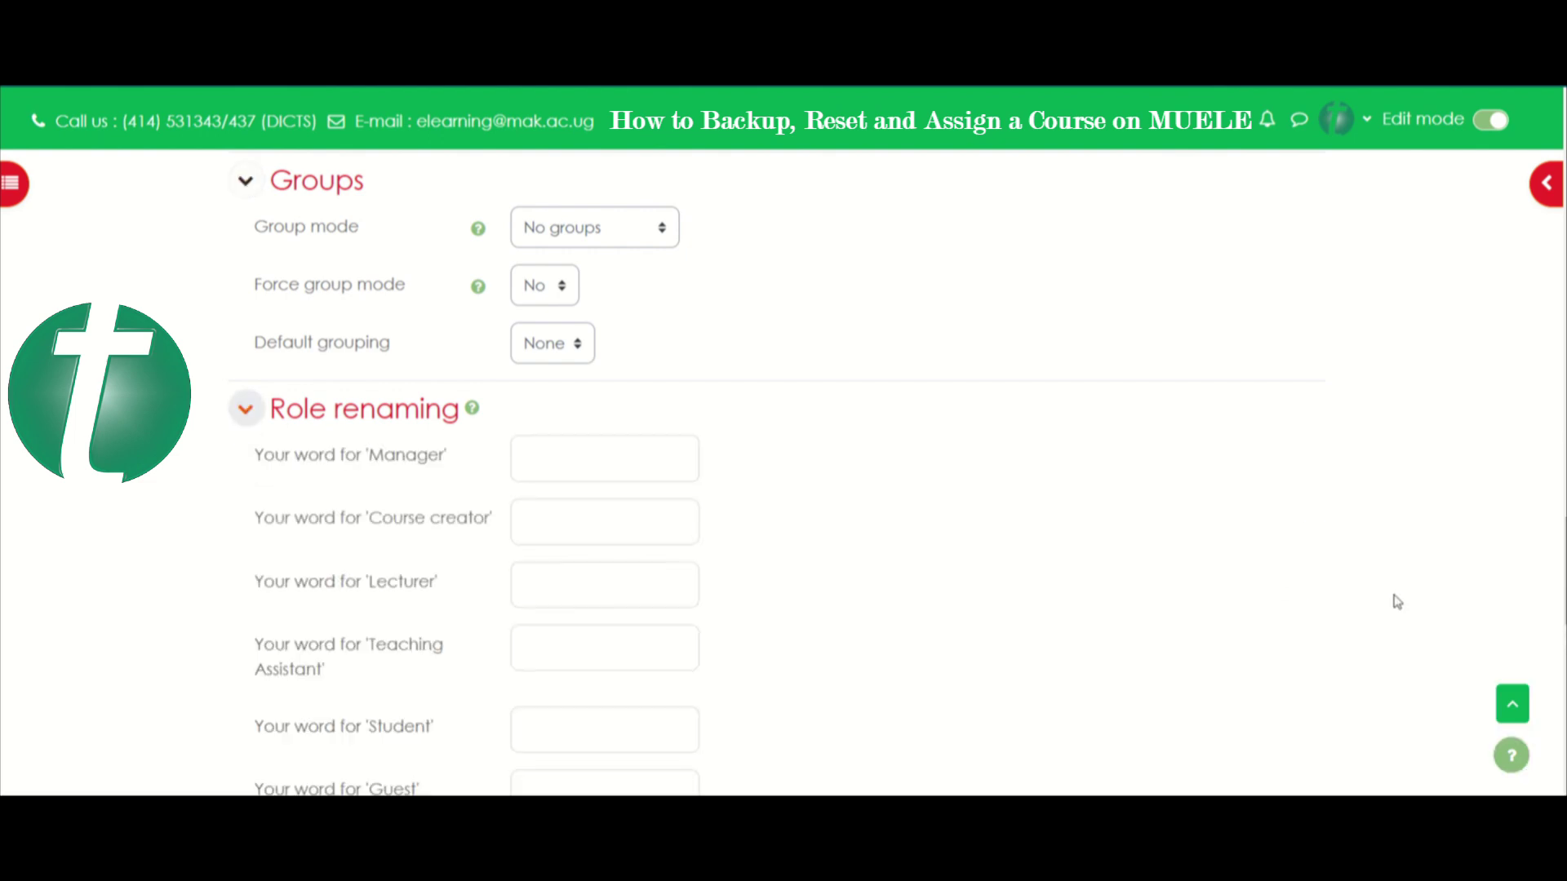
{"action": "scroll", "coordinate": [1395, 601], "scroll_direction": "down", "scroll_amount": 3}
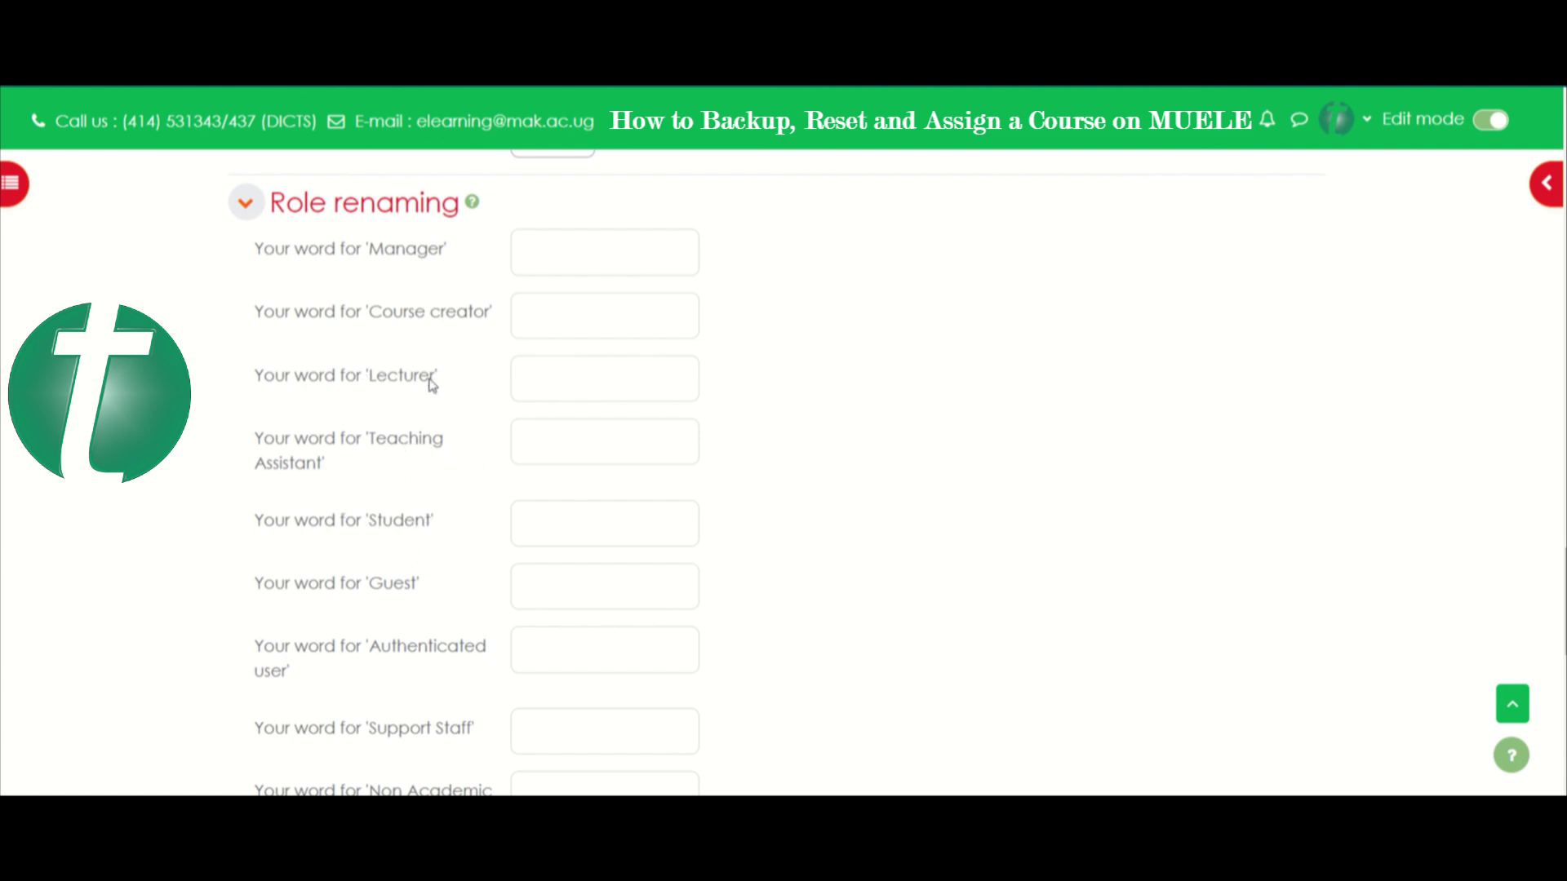
{"action": "left_click", "coordinate": [557, 385]}
{"action": "left_click", "coordinate": [555, 533]}
{"action": "scroll", "coordinate": [898, 474], "scroll_direction": "down", "scroll_amount": 3}
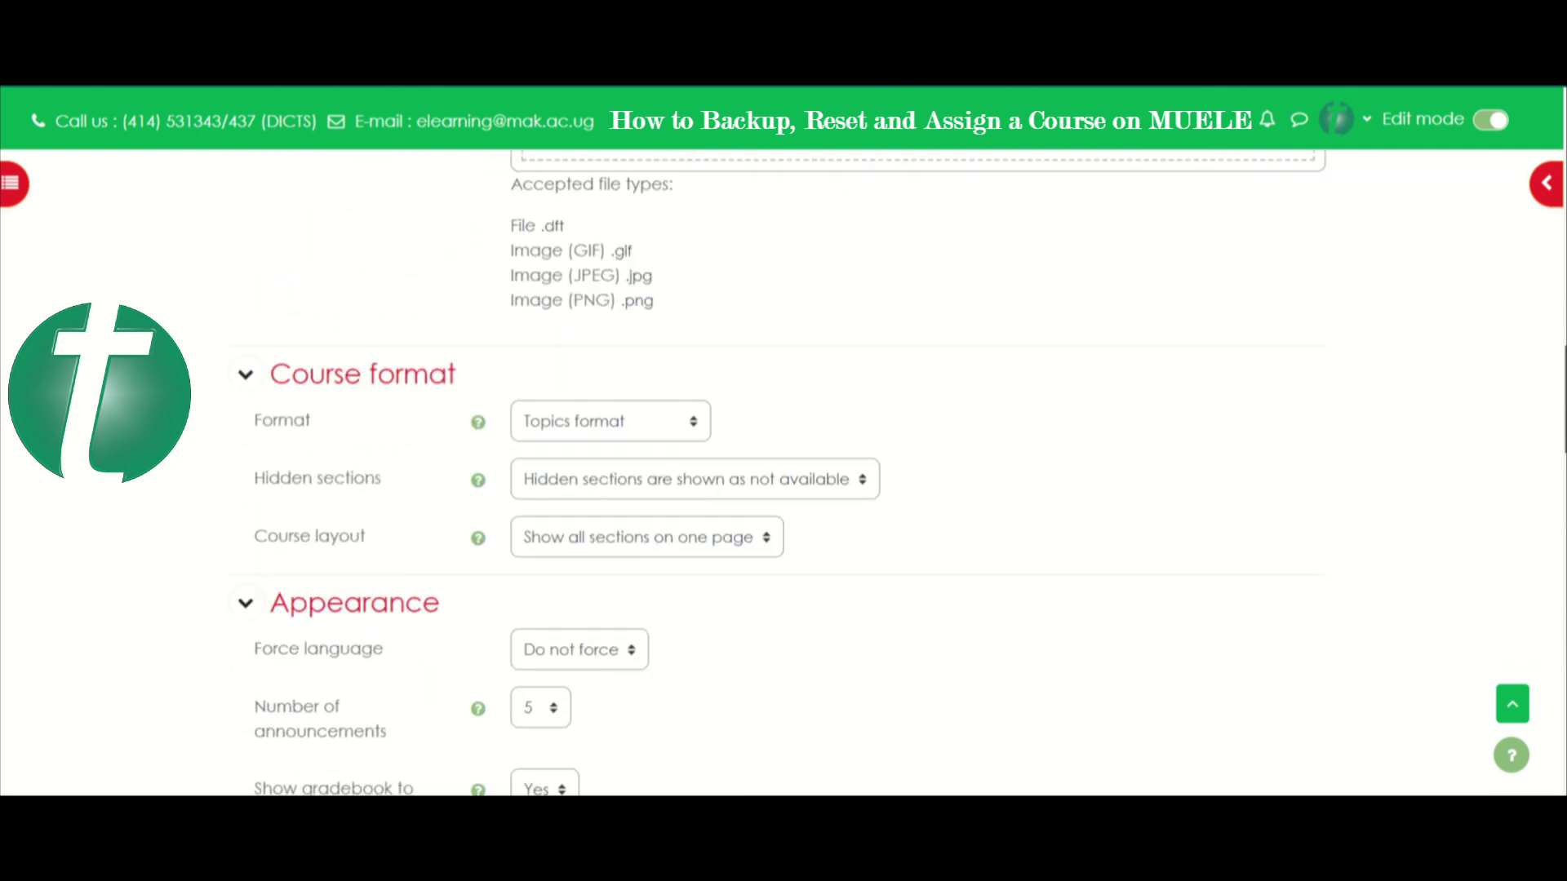
- Leave the course settings through the course page for the site's list of colleges, and look through its categories
{"action": "left_click_drag", "start_coordinate": [1565, 399], "coordinate": [1565, 162]}
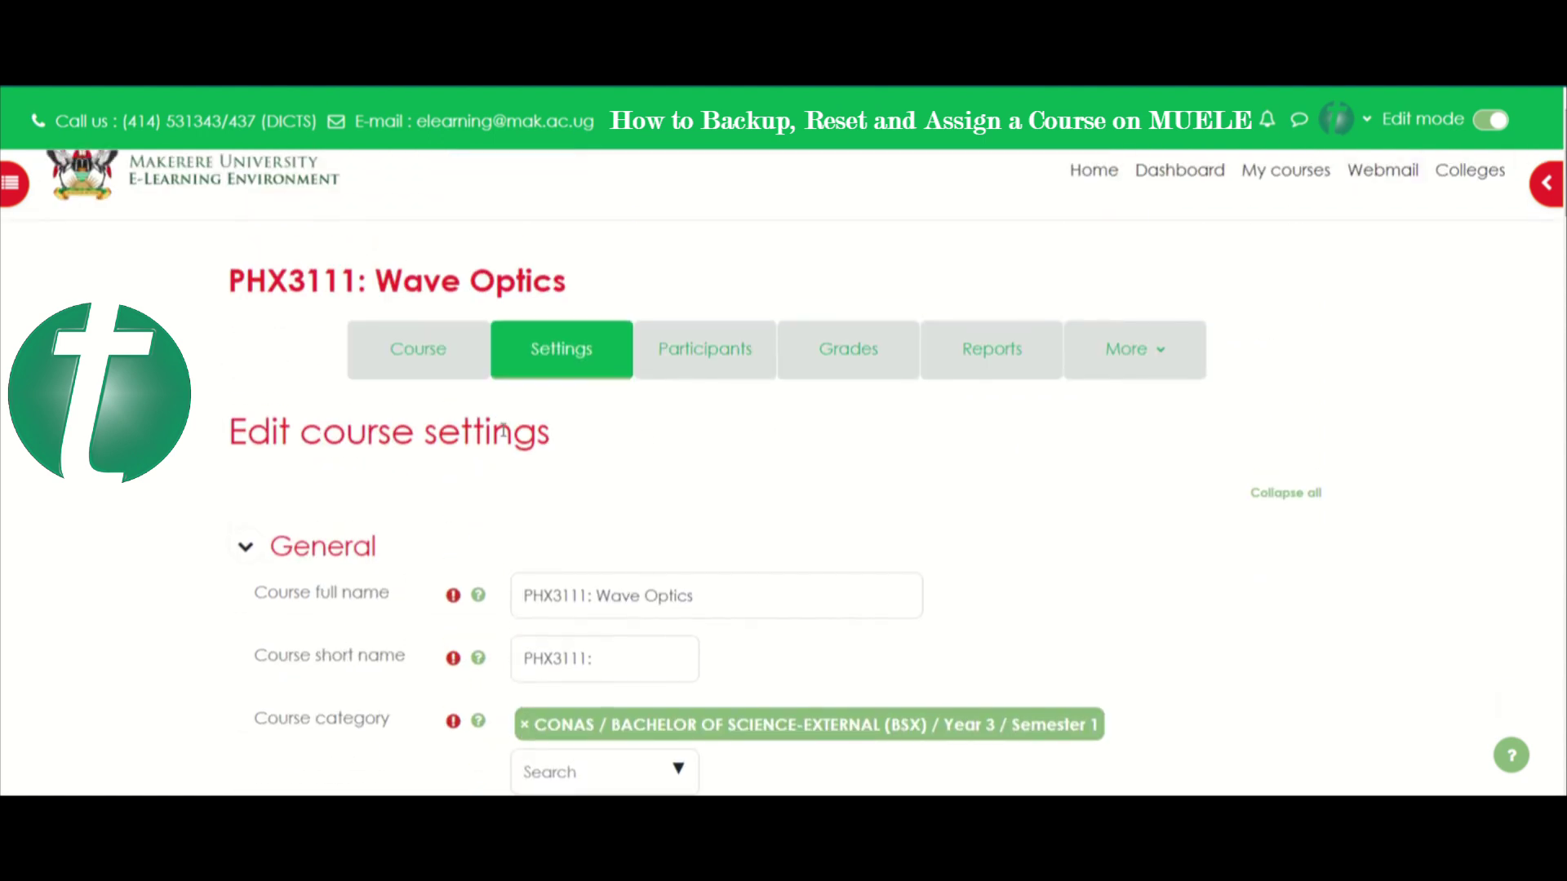
{"action": "left_click", "coordinate": [438, 387]}
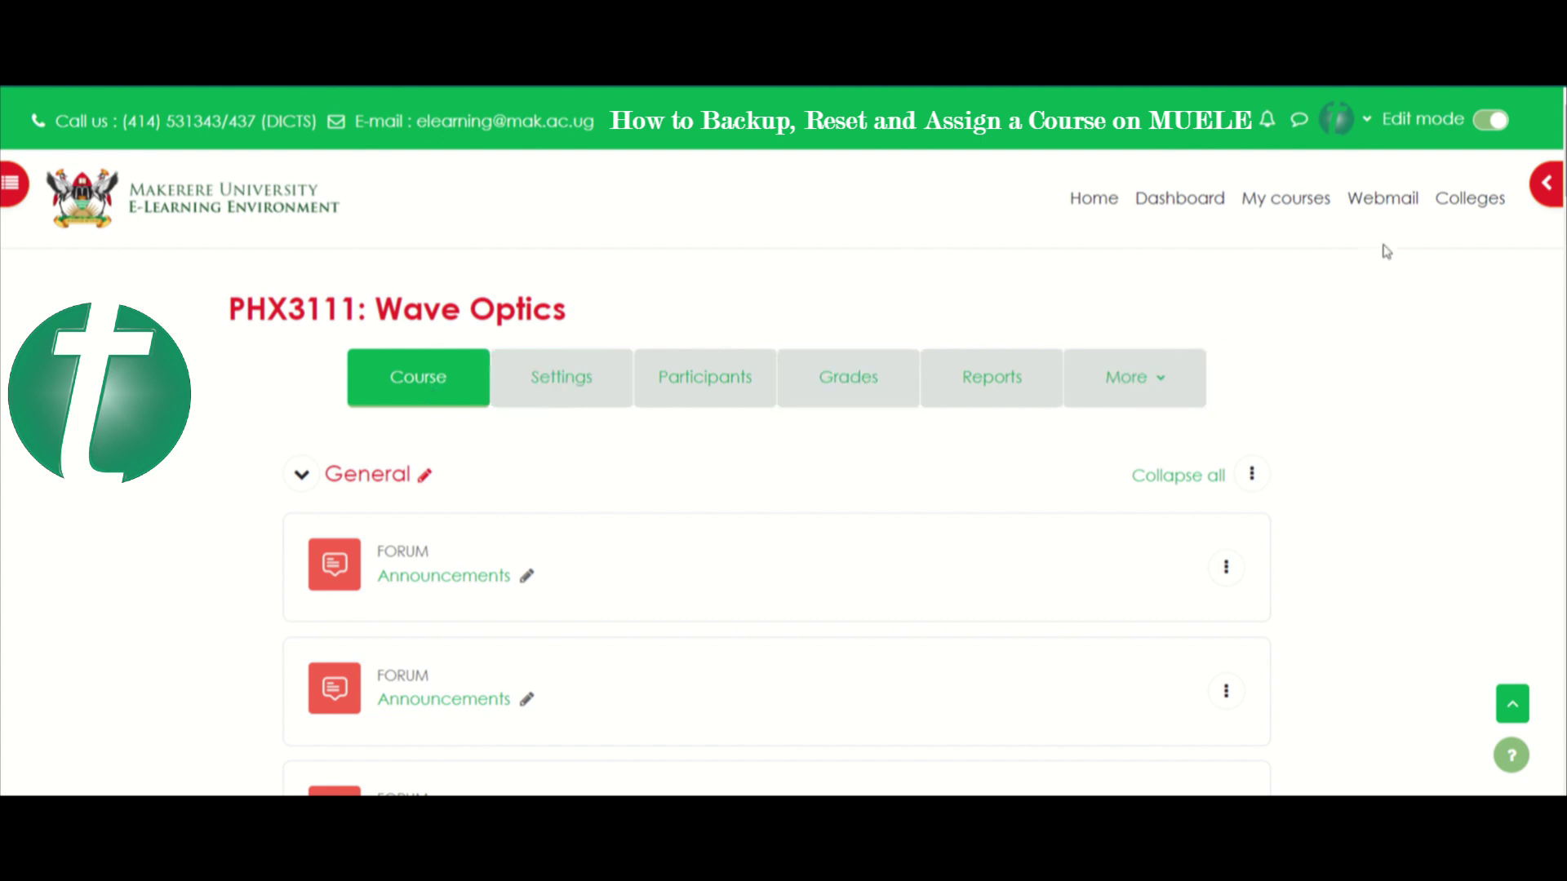
{"action": "left_click", "coordinate": [1473, 203]}
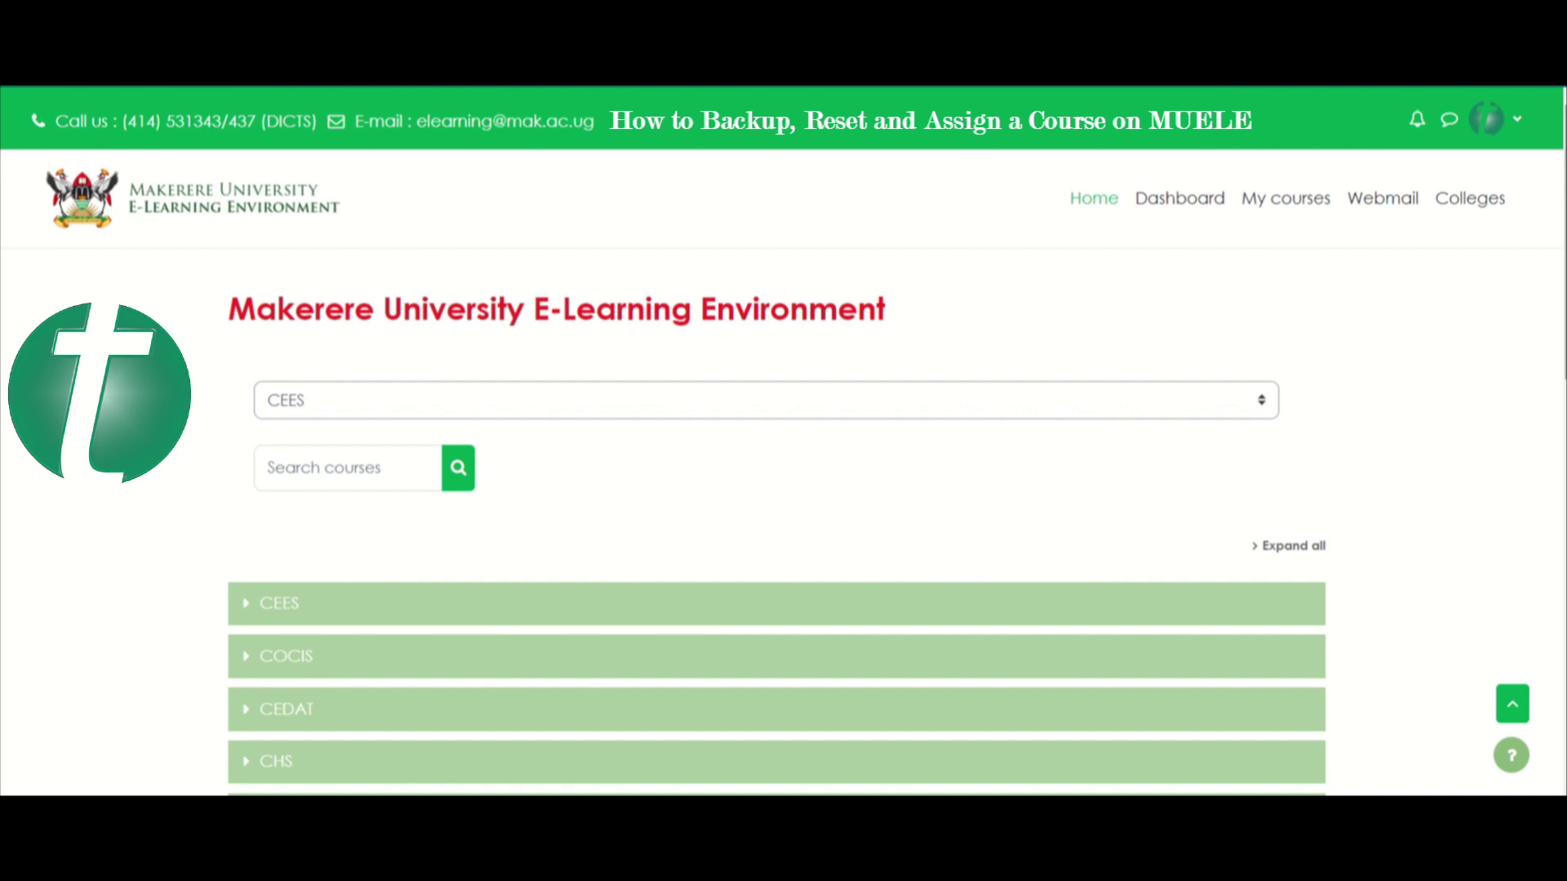
{"action": "scroll", "coordinate": [1544, 508], "scroll_direction": "down", "scroll_amount": 7}
{"action": "scroll", "coordinate": [1544, 508], "scroll_direction": "down", "scroll_amount": 5}
{"action": "left_click", "coordinate": [1512, 703]}
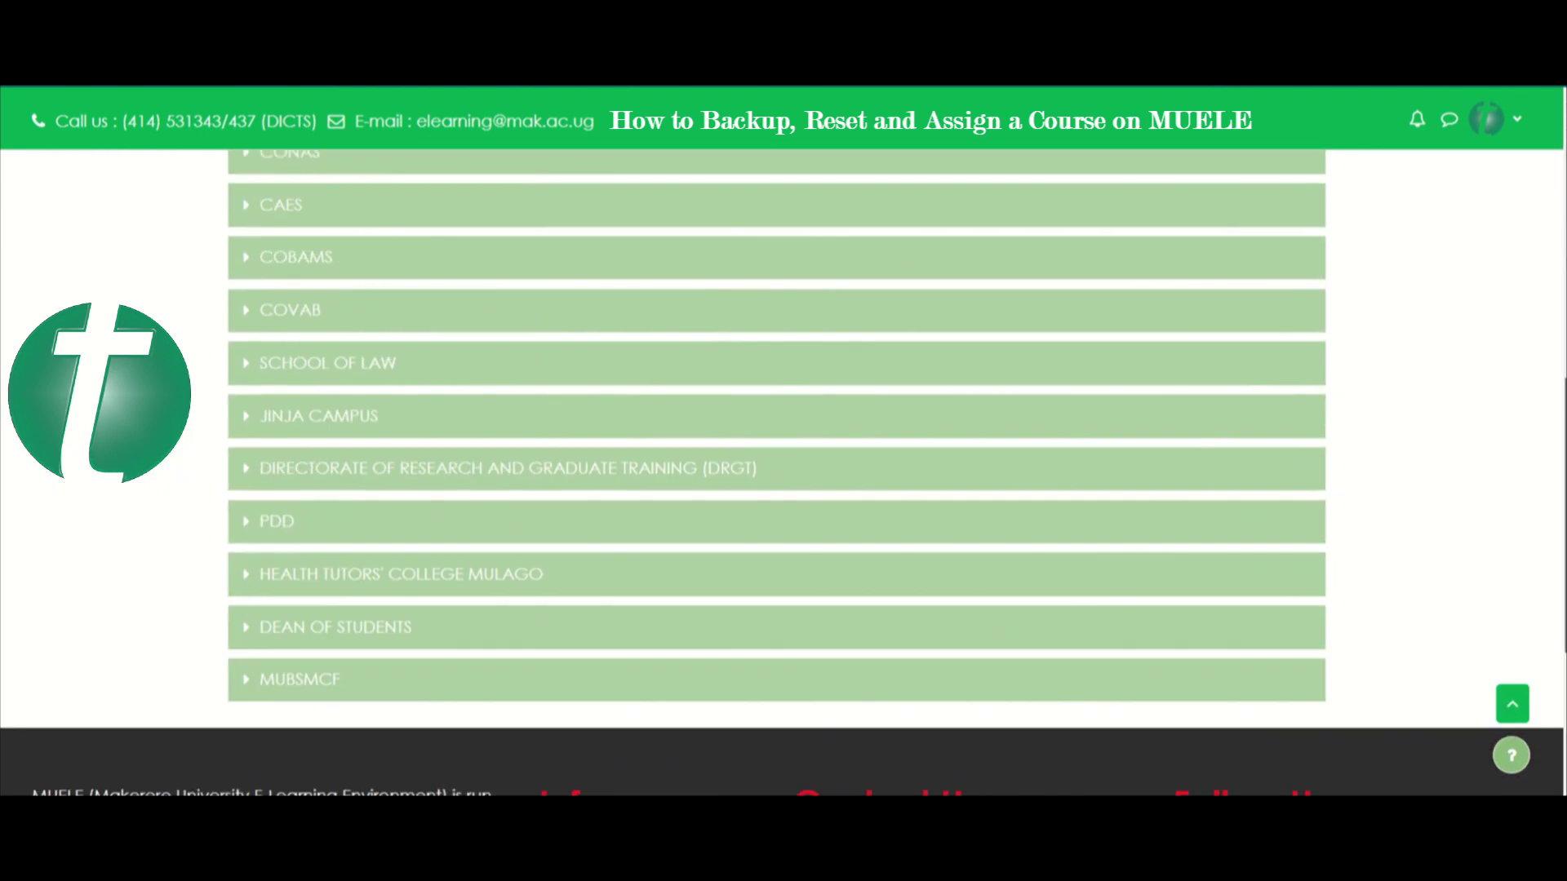